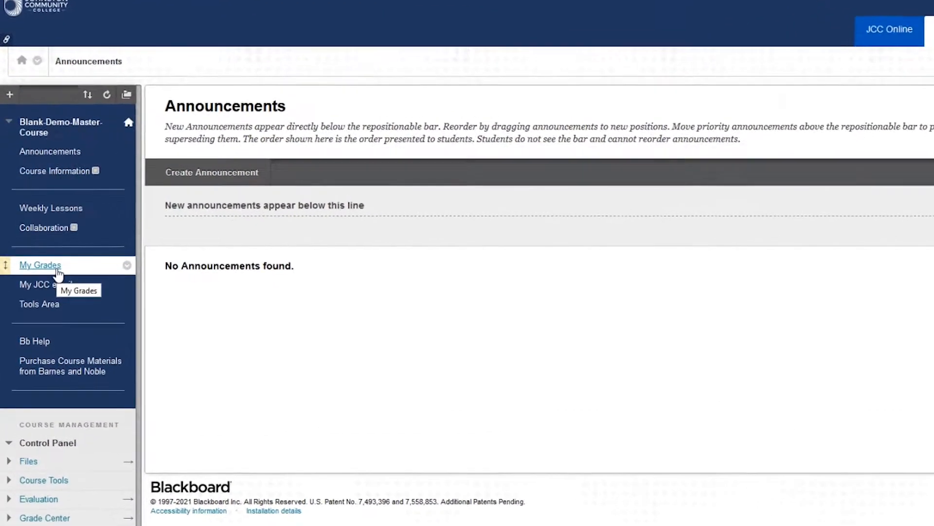
- Visit the My Grades page and open the Full Grade Center of the Blank-Demo-Master-Course
left_click(62, 278)
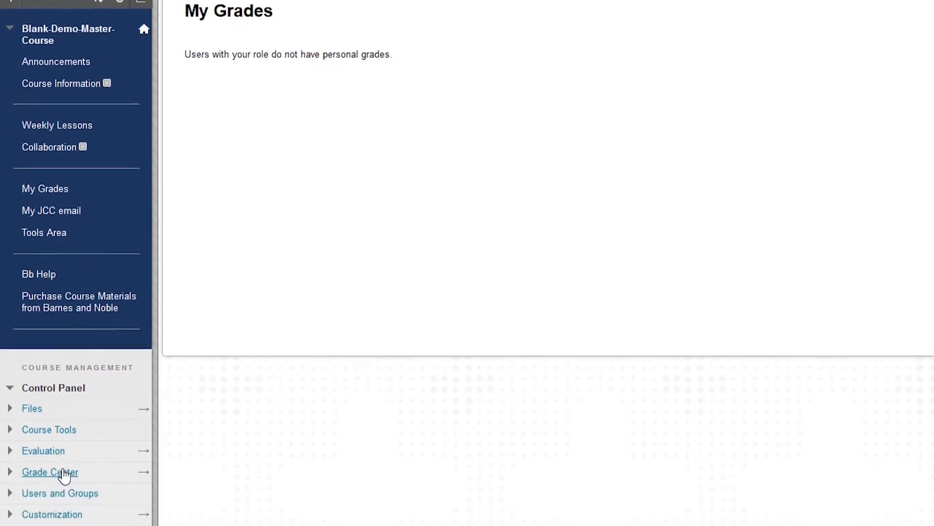
left_click(12, 370)
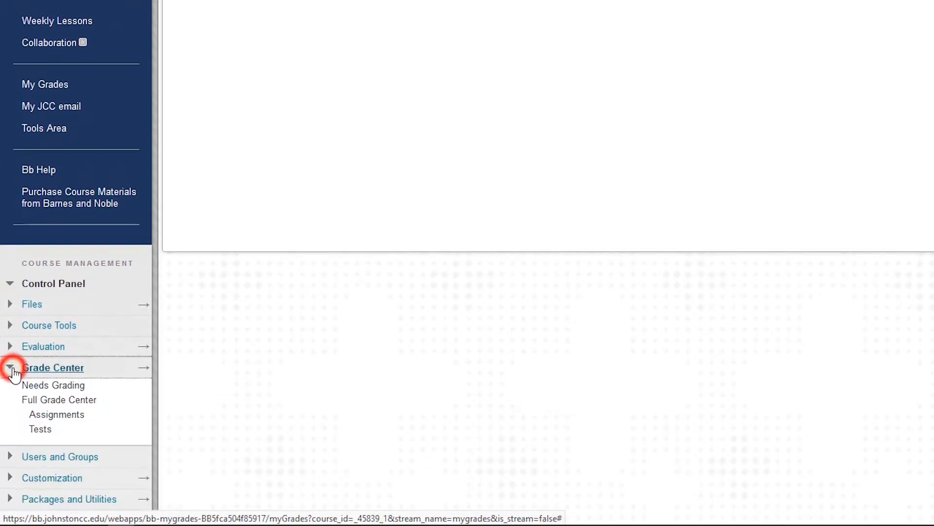
left_click(58, 403)
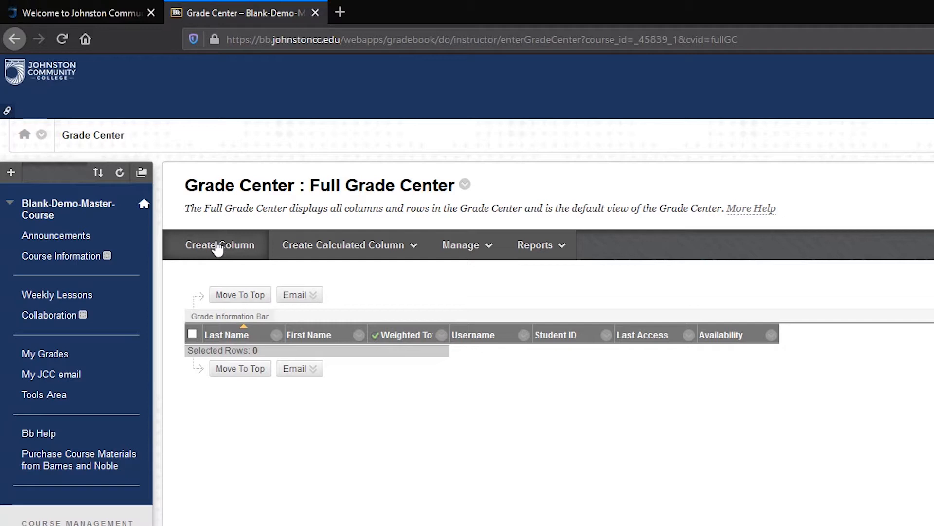
- Examine the Grade Center's options for calculated columns, management and reports
mouse_move(336, 247)
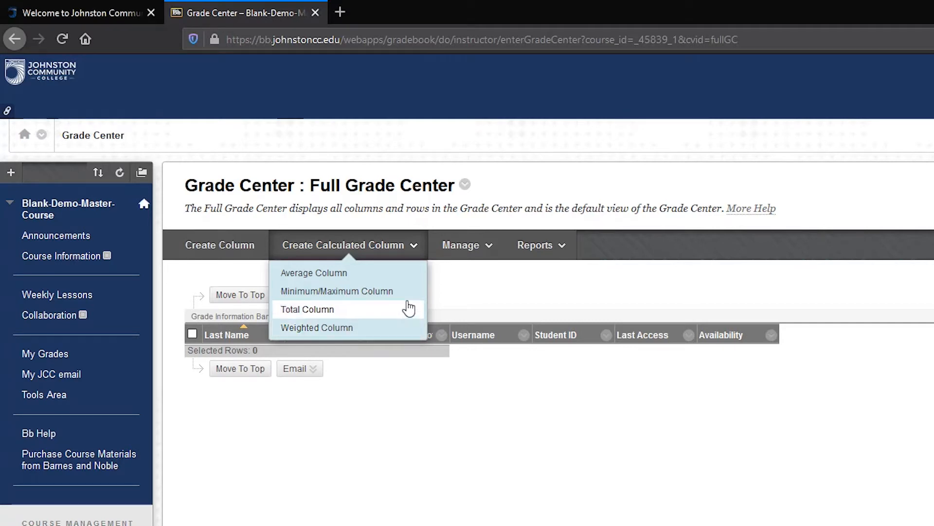
left_click(459, 243)
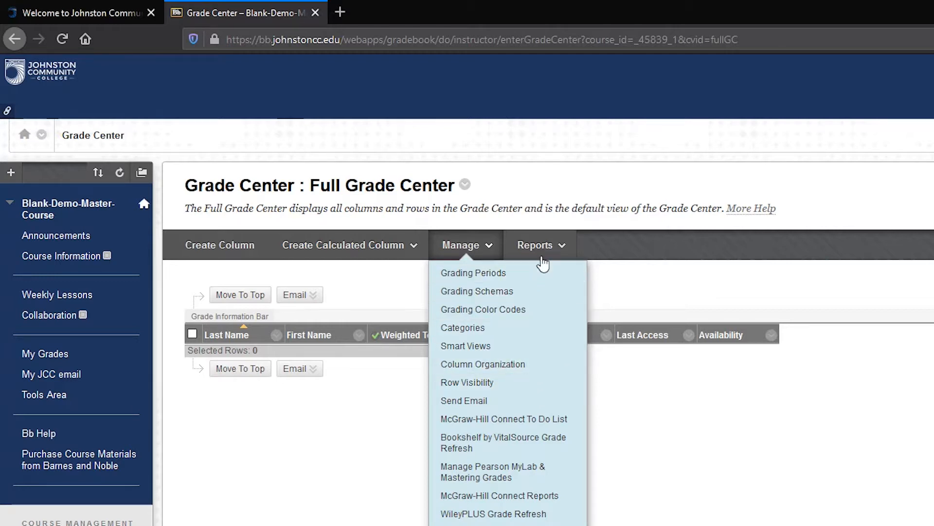
left_click(559, 249)
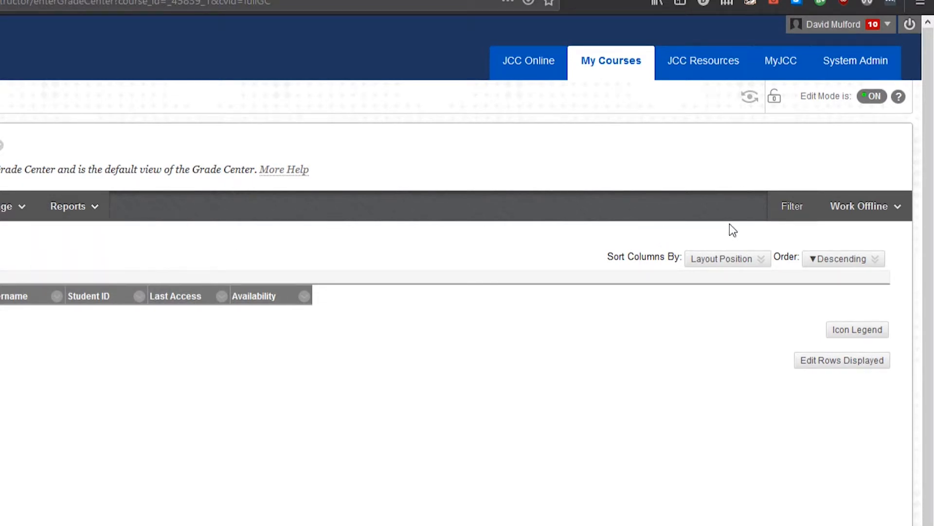
- Review the column sorting criteria and sort order choices, keeping Layout Position and Descending
left_click(739, 257)
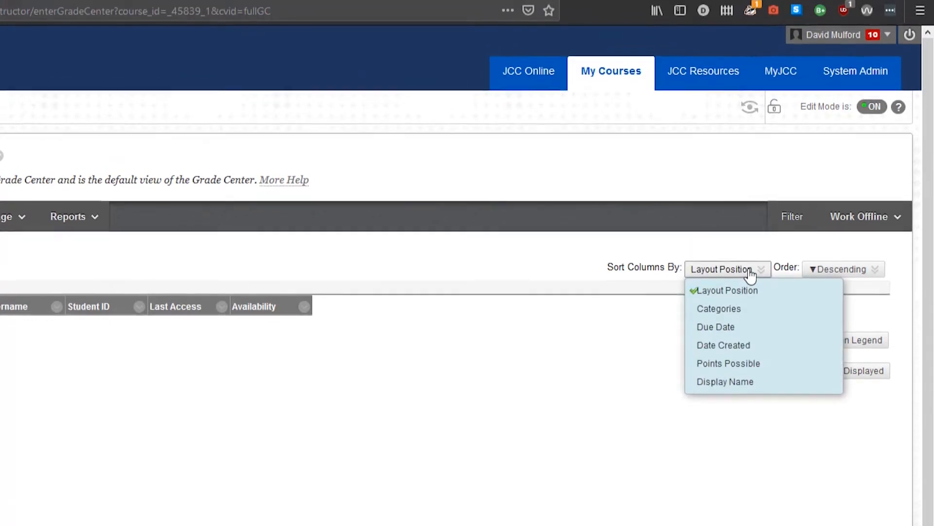
left_click(750, 297)
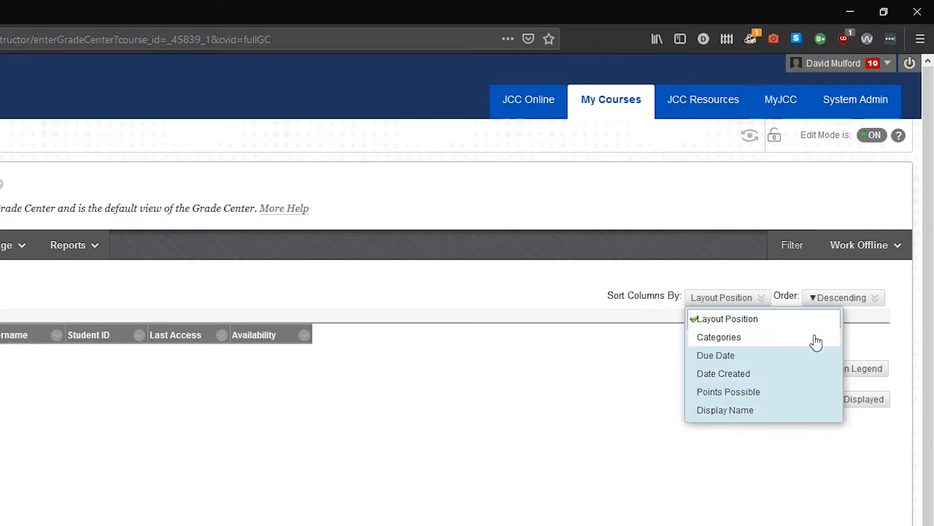
left_click(832, 299)
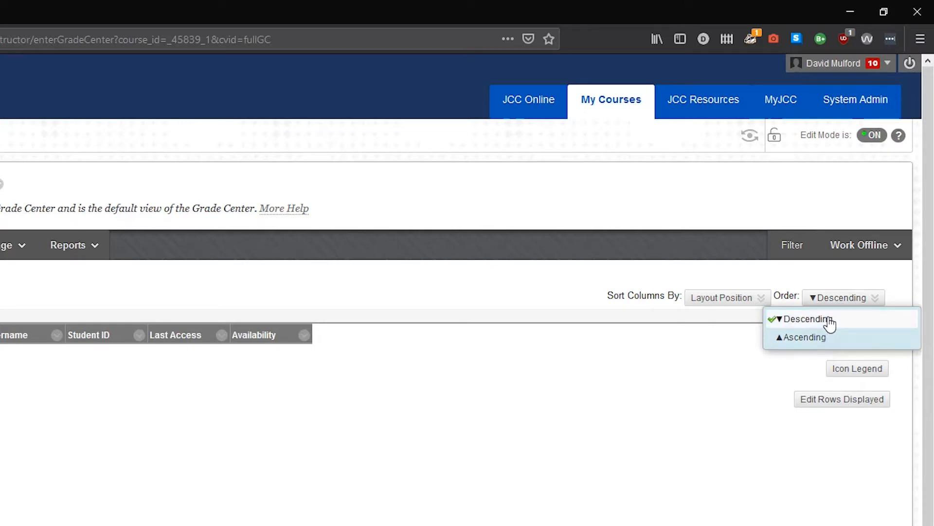
left_click(829, 320)
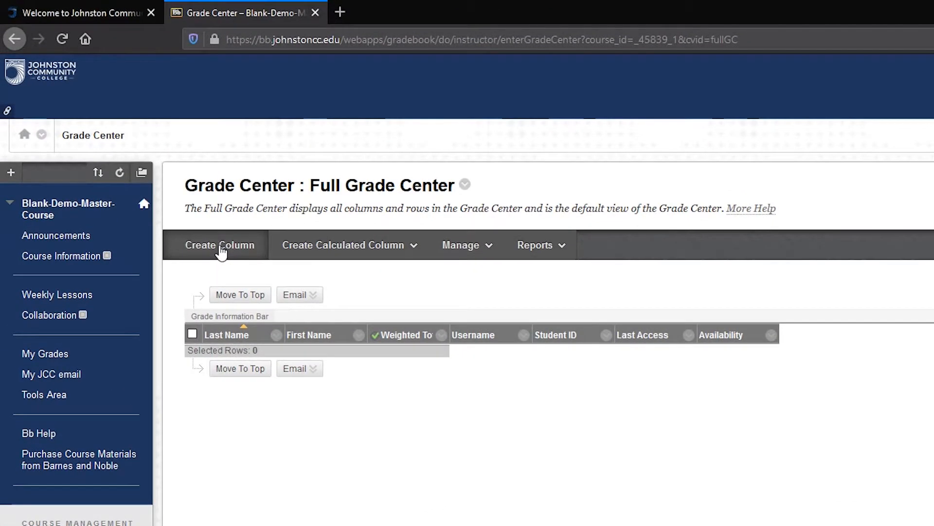
- Start a new grade column and name it "Class Handout 1"
left_click(118, 177)
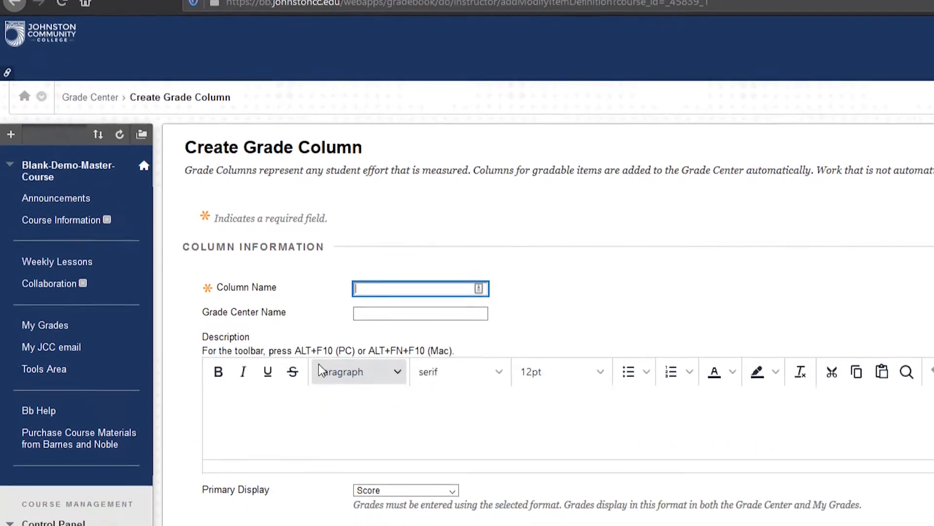
left_click(320, 396)
left_click(391, 234)
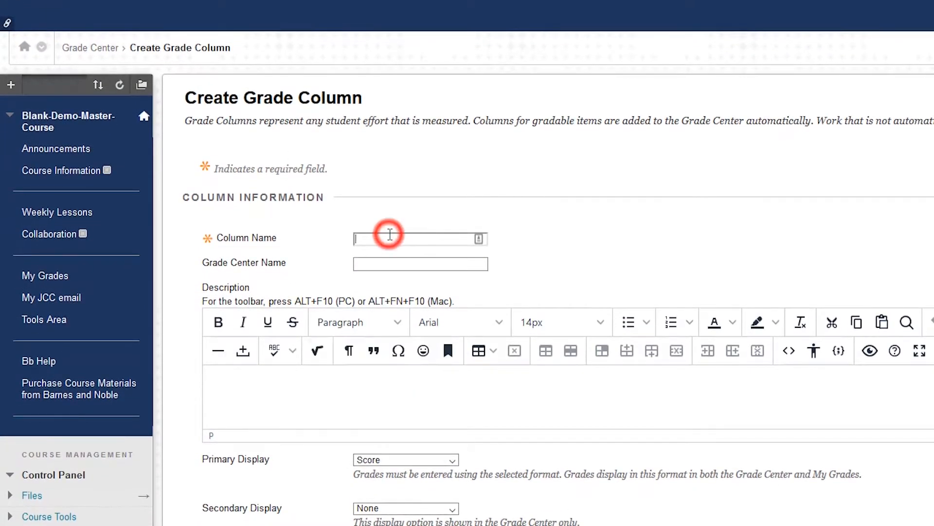
type("Class Handout")
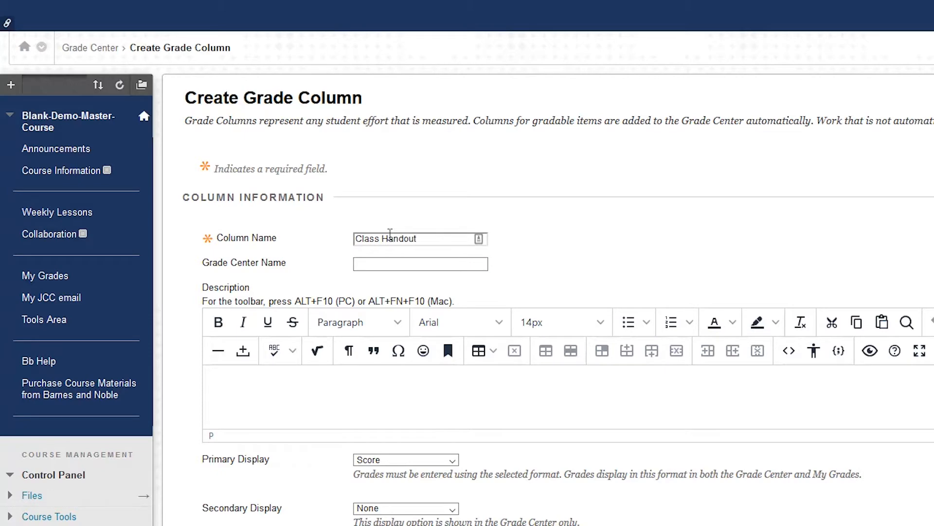
type(" 1")
- Review the primary display formats for the new column and keep Score
scroll(576, 463, "down", 5)
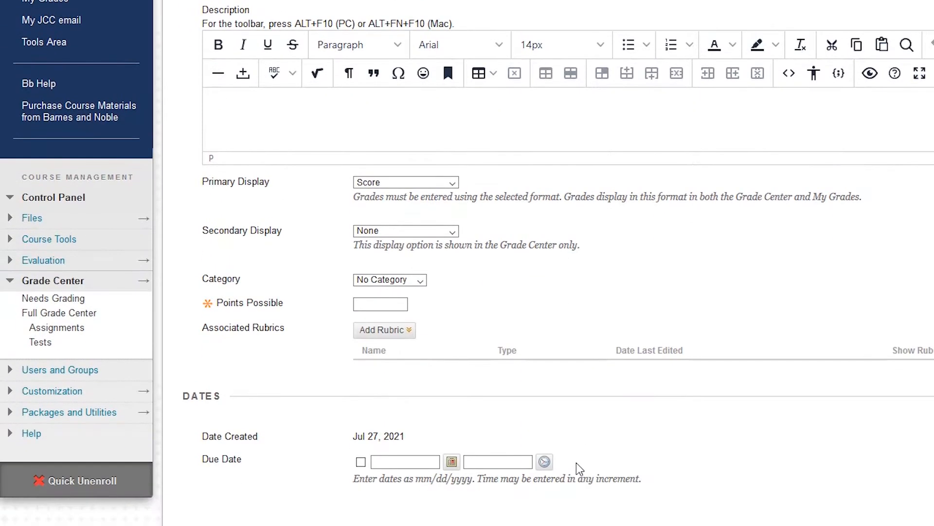
scroll(452, 185, "up", 1)
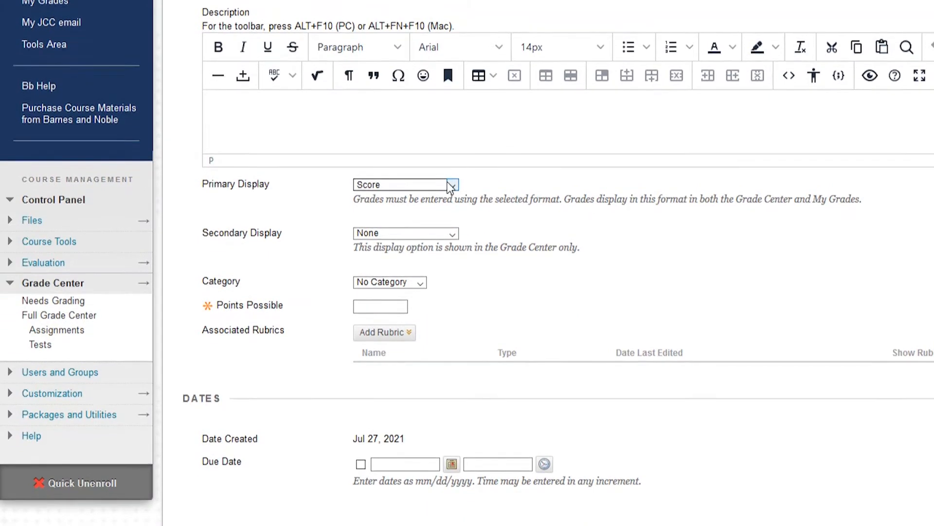
left_click(452, 204)
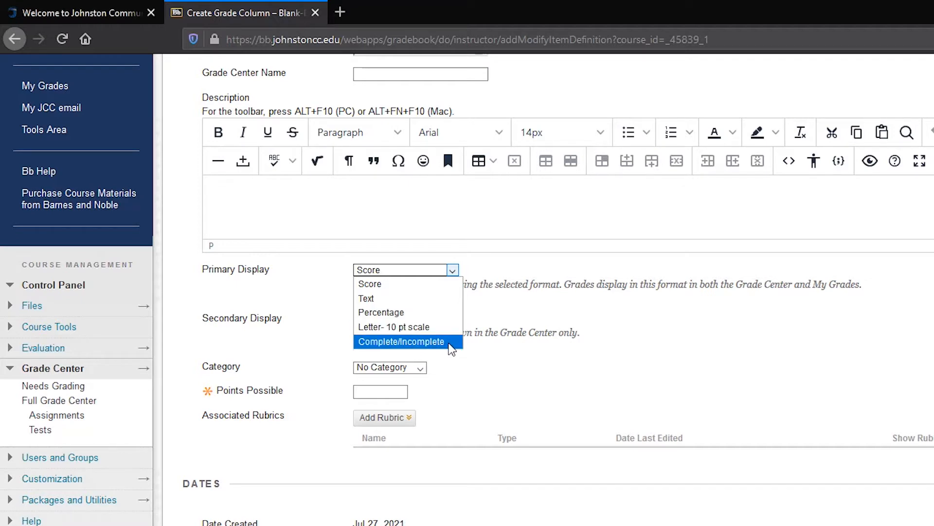
left_click(423, 269)
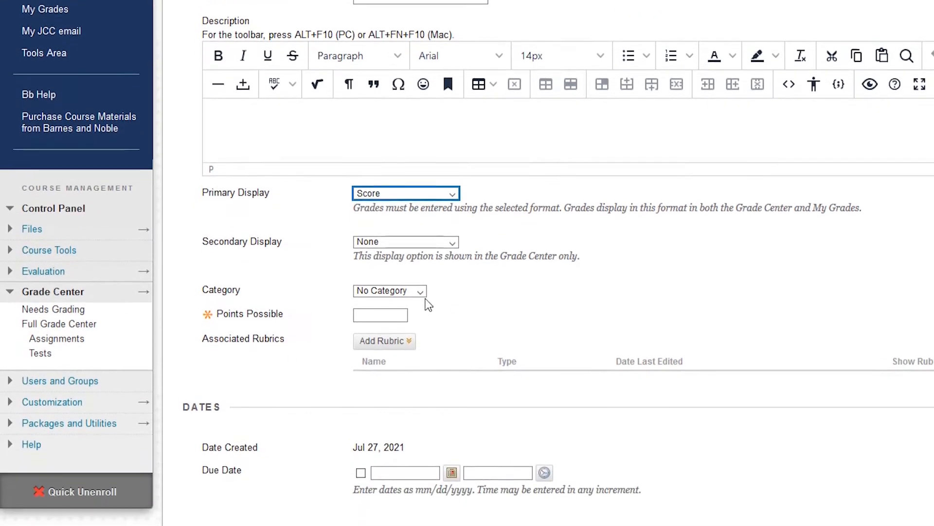
- Set the column's category to Assignment and its points possible to 100
left_click(420, 292)
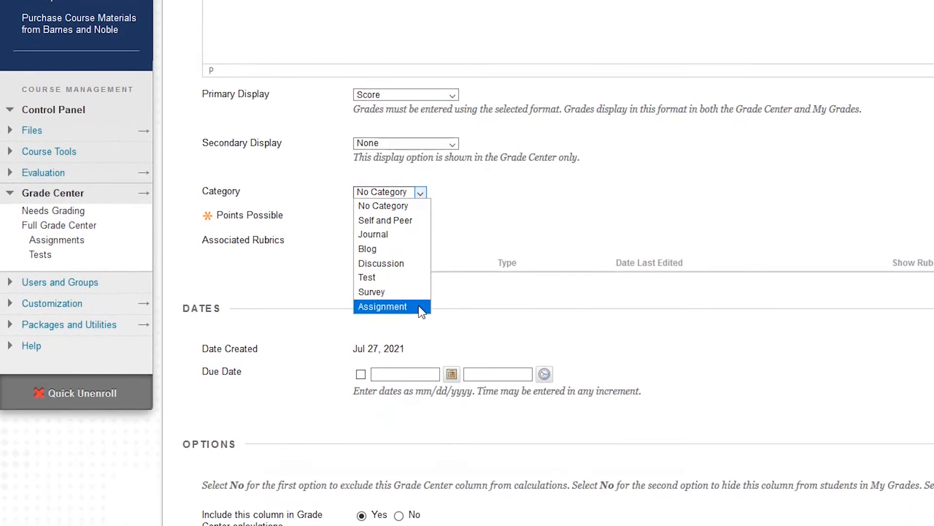
left_click(418, 314)
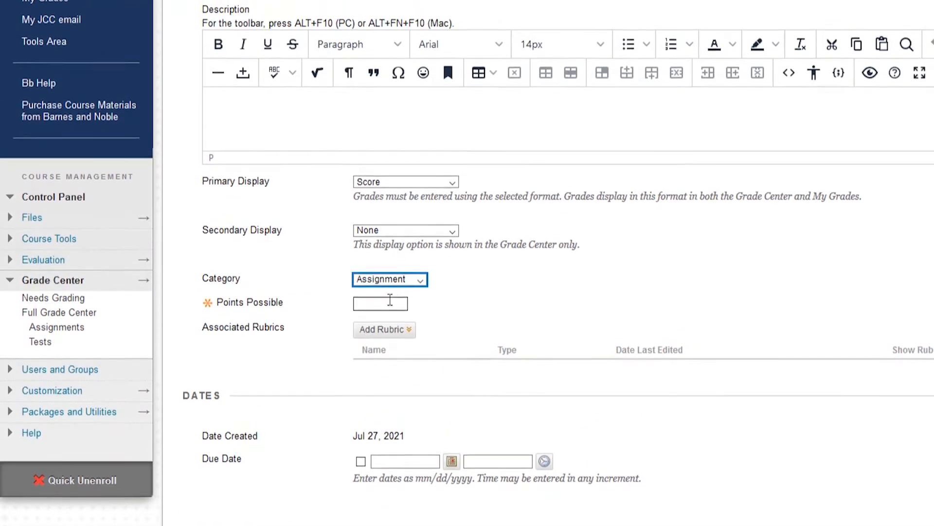
left_click(388, 286)
type("100")
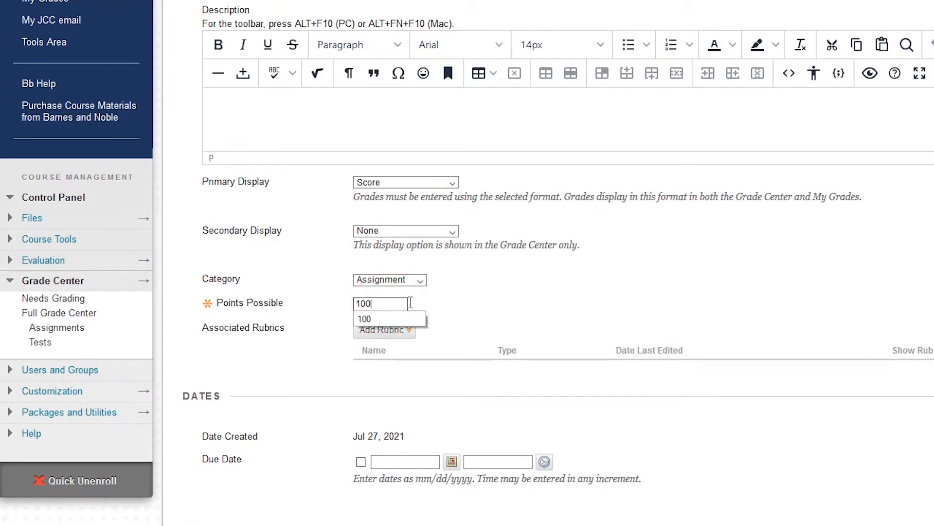
left_click(418, 304)
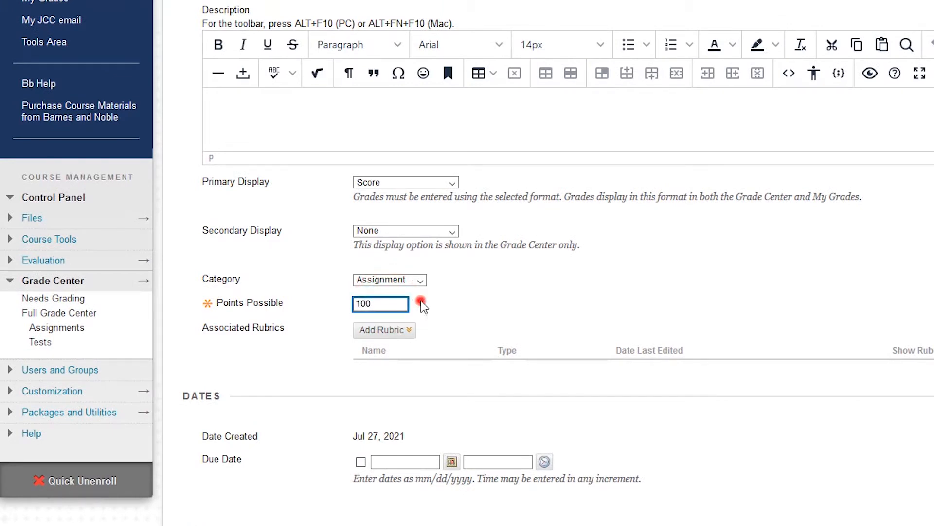
left_click(408, 331)
- Enable a due date for the column and set it to 08/04/2021
scroll(366, 465, "down", 3)
left_click(361, 351)
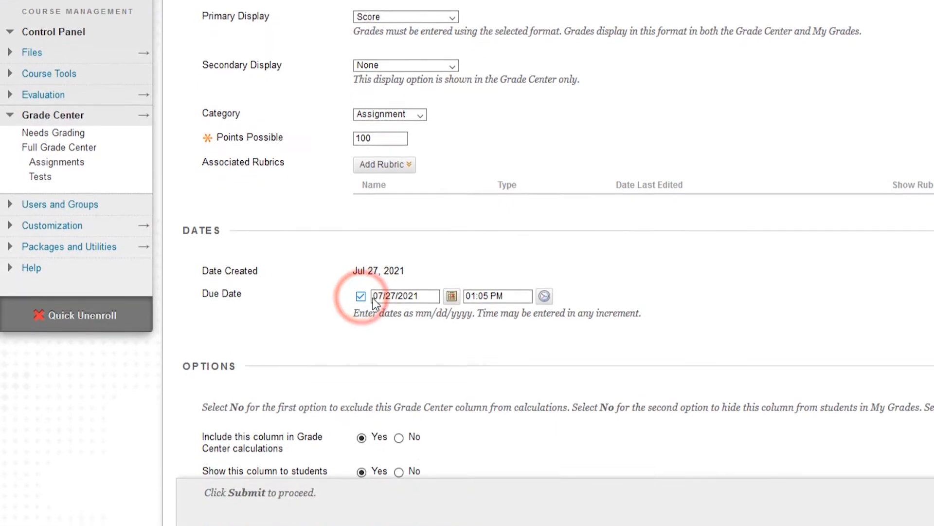
left_click(452, 287)
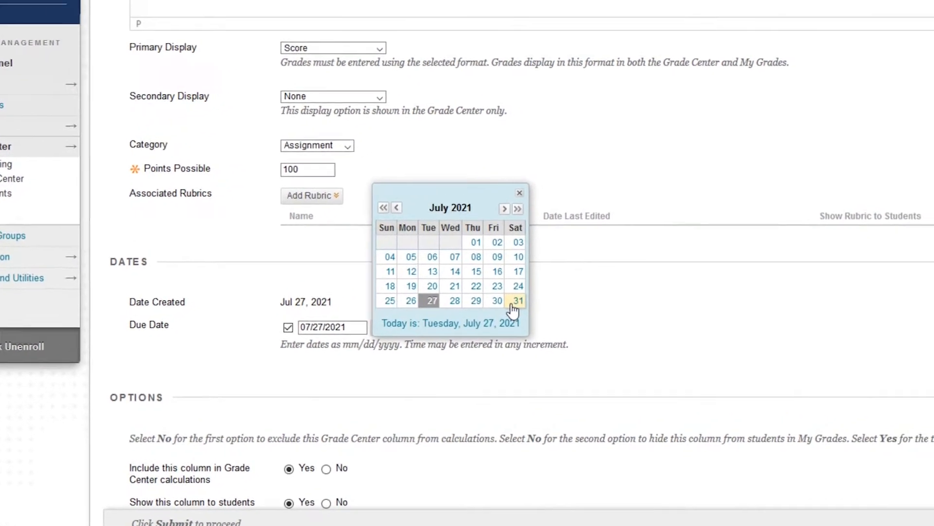
left_click(504, 208)
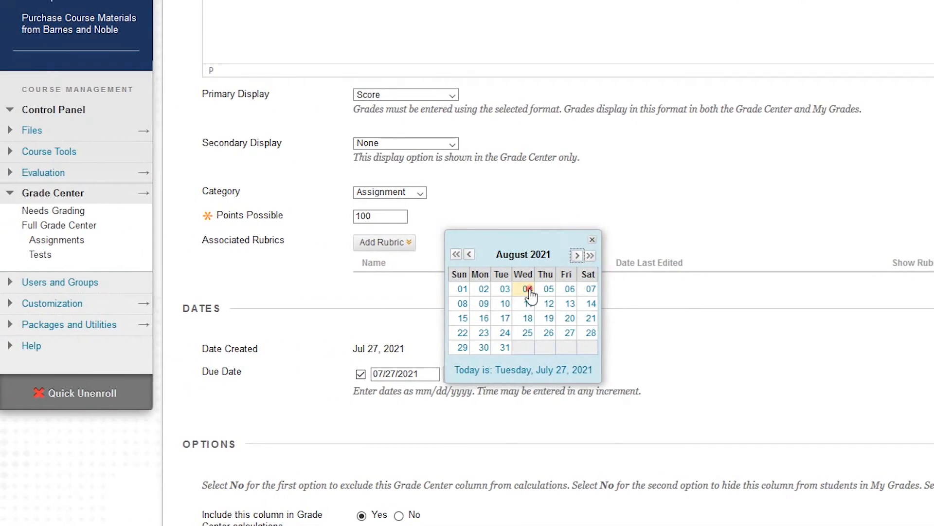
left_click(527, 289)
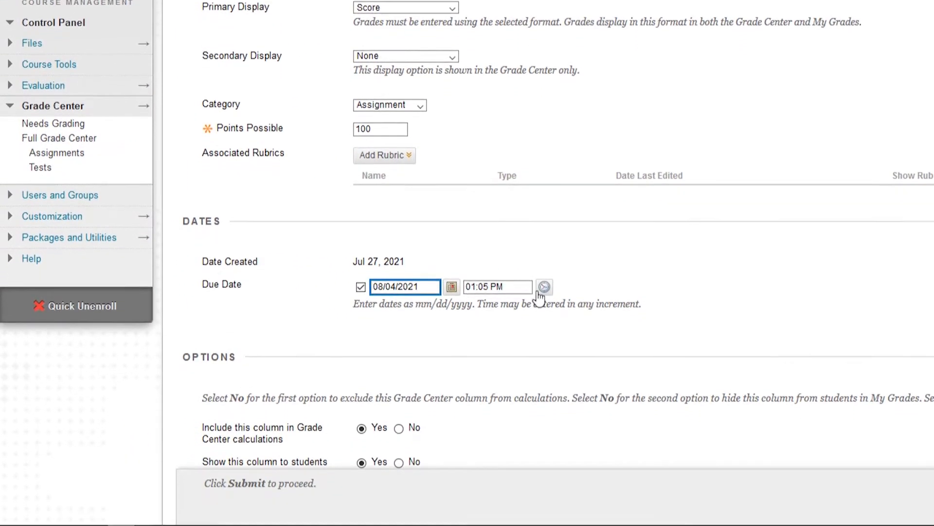
- Try Midnight as the due time, replace it with End of Day (11:59 PM), and dismiss the midnight notice
left_click(544, 303)
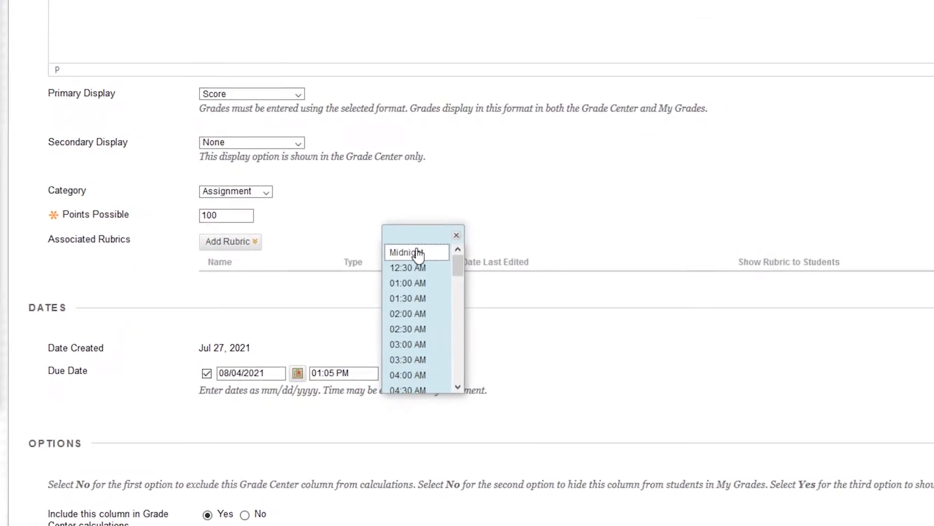
left_click(441, 235)
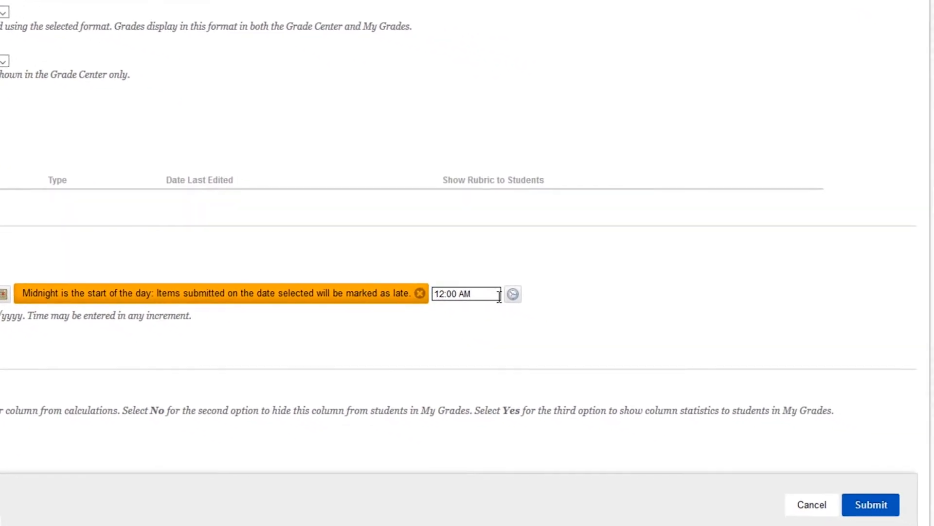
left_click(513, 293)
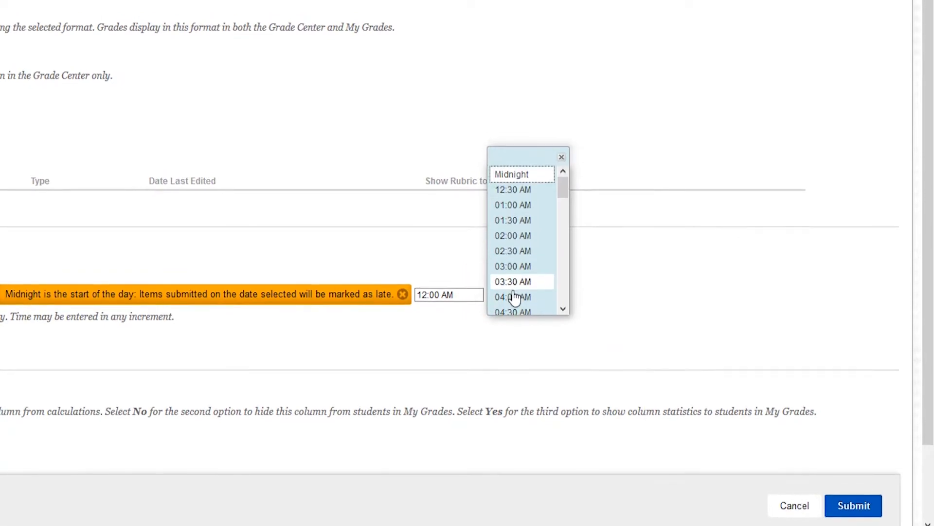
left_click_drag(563, 252, 562, 382)
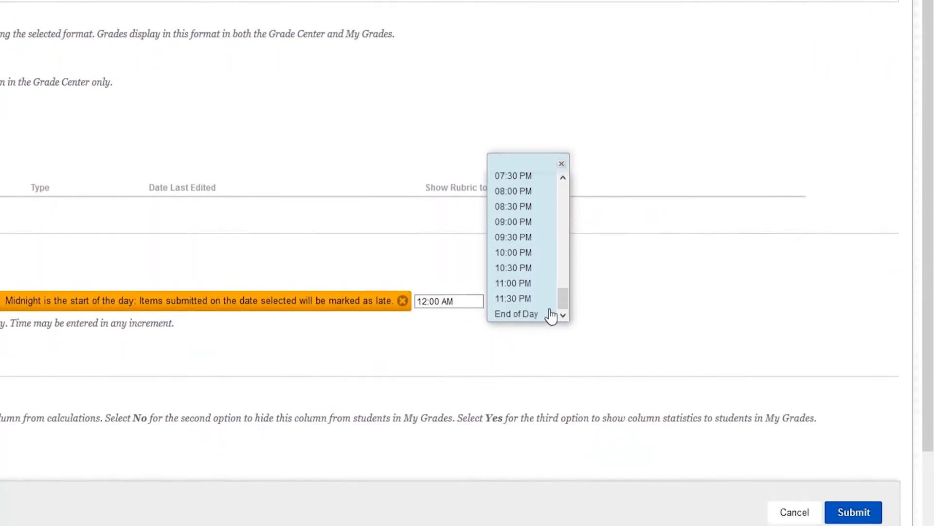
left_click(529, 302)
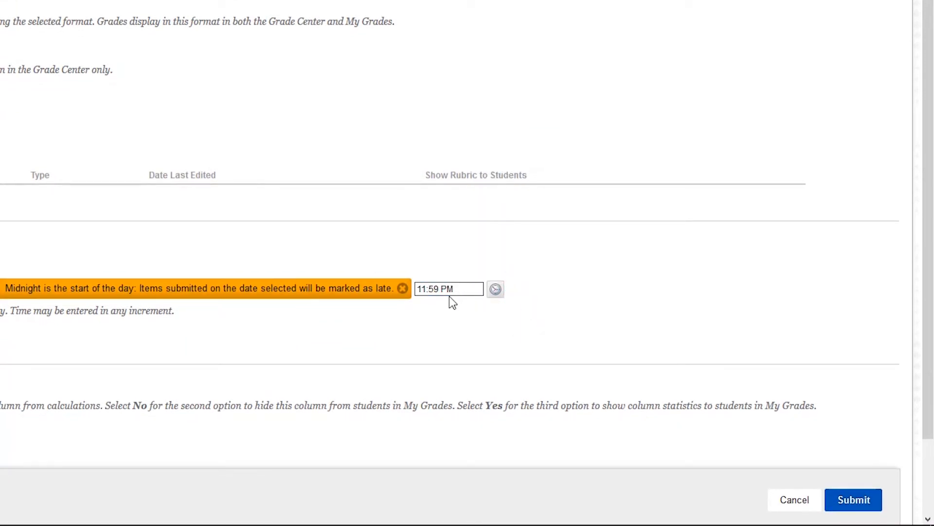
left_click(404, 288)
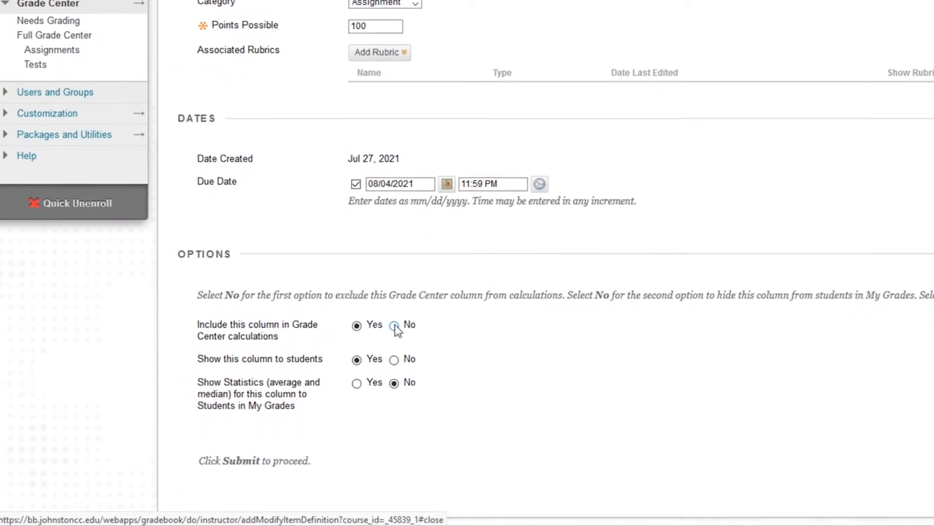
- Keep the column included in Grade Center calculations and submit the new column
left_click(394, 326)
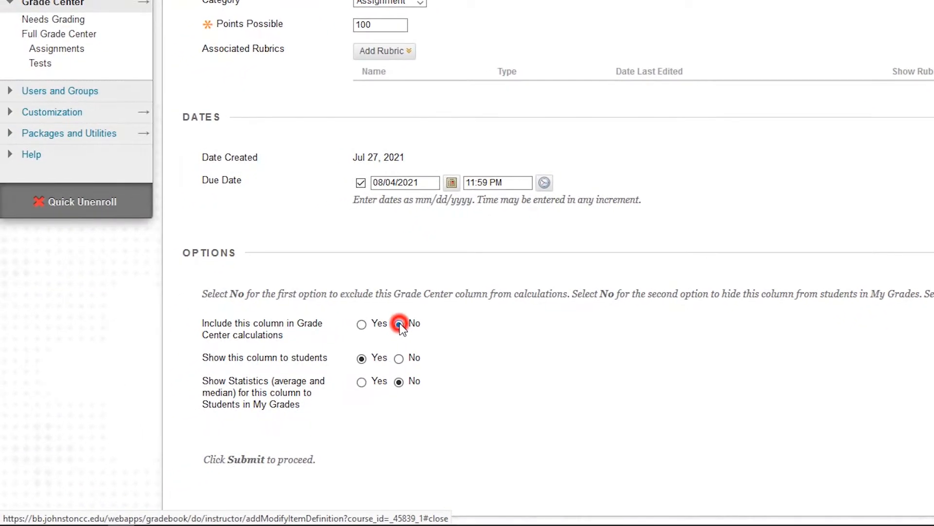
left_click(361, 325)
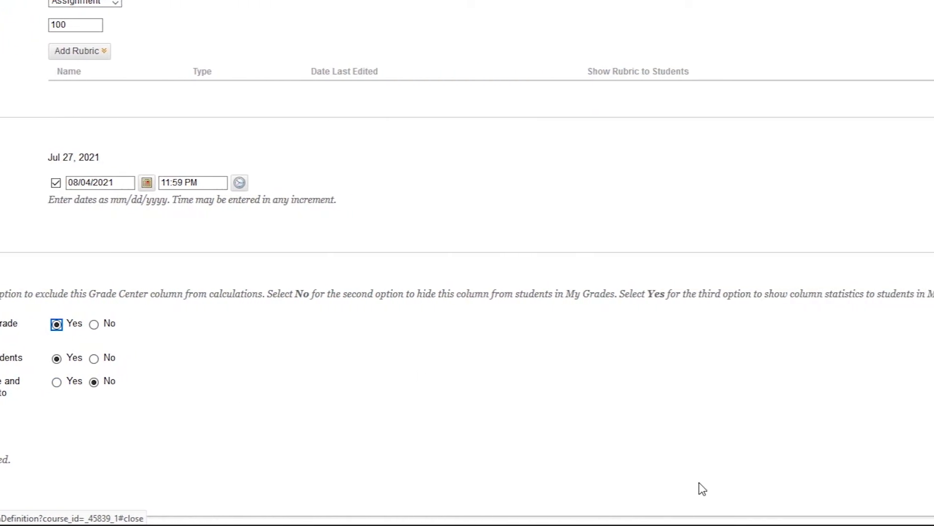
left_click(843, 475)
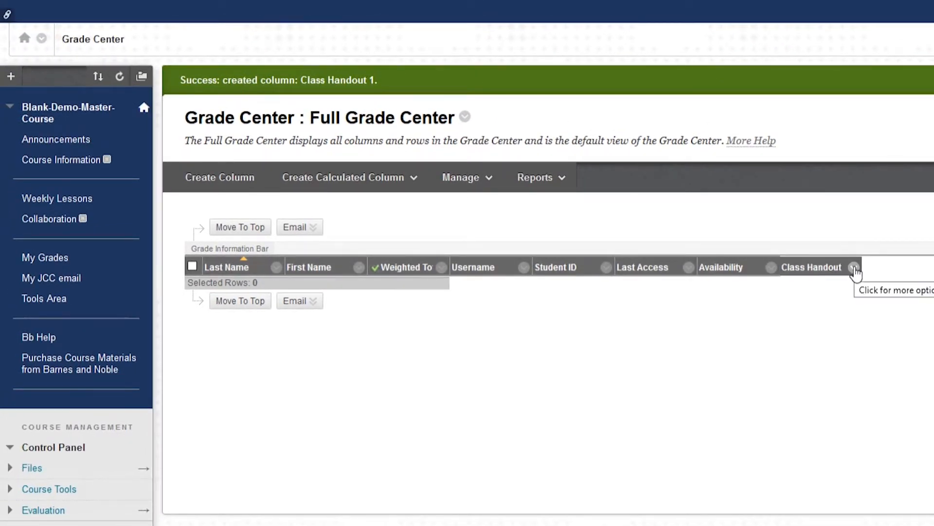
- View the quick column information for the Class Handout 1 column, close it, and return to the column's options
mouse_move(834, 275)
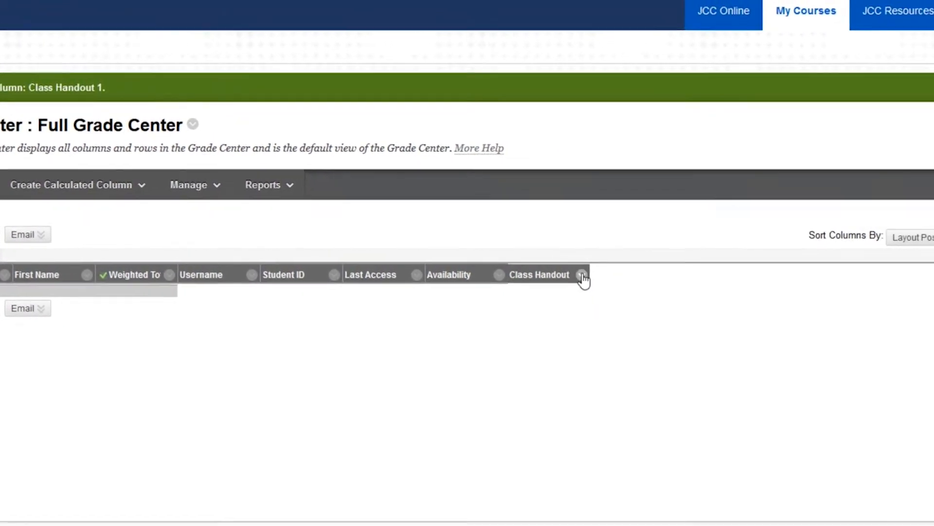
left_click(543, 276)
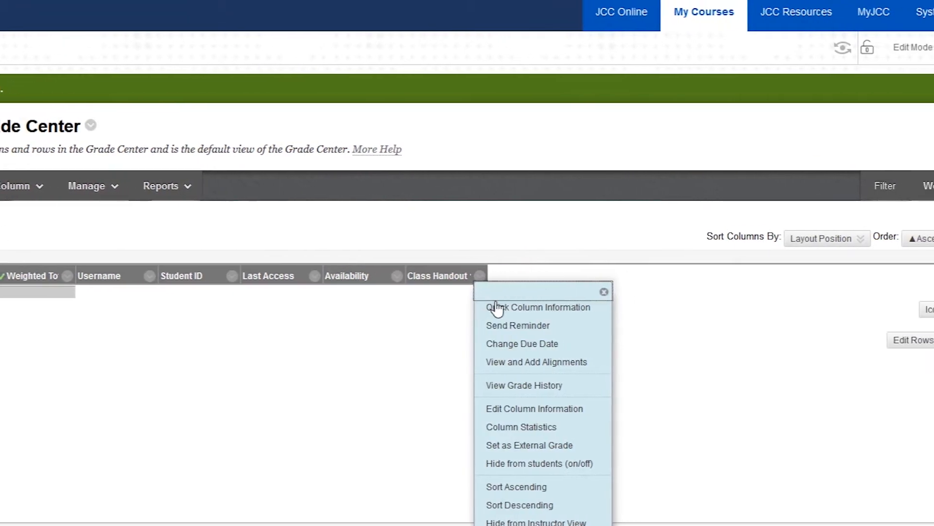
left_click(504, 307)
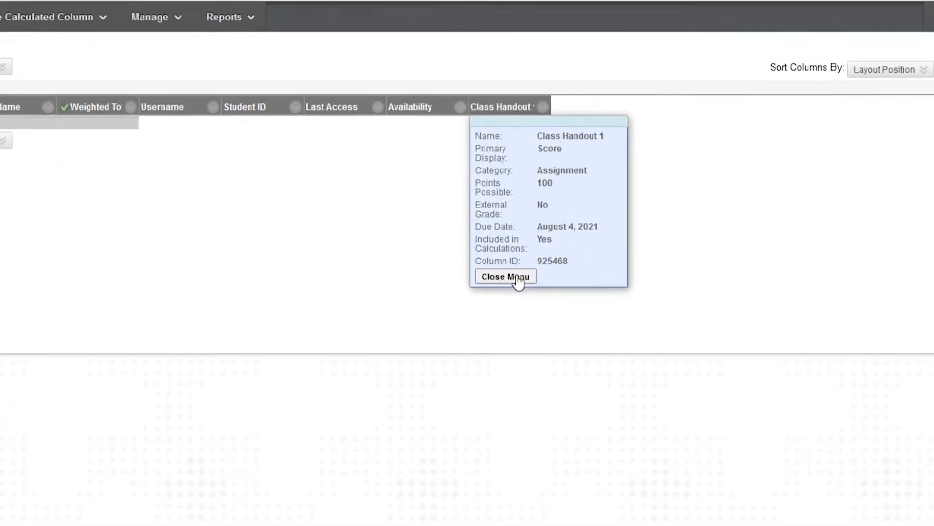
left_click(406, 389)
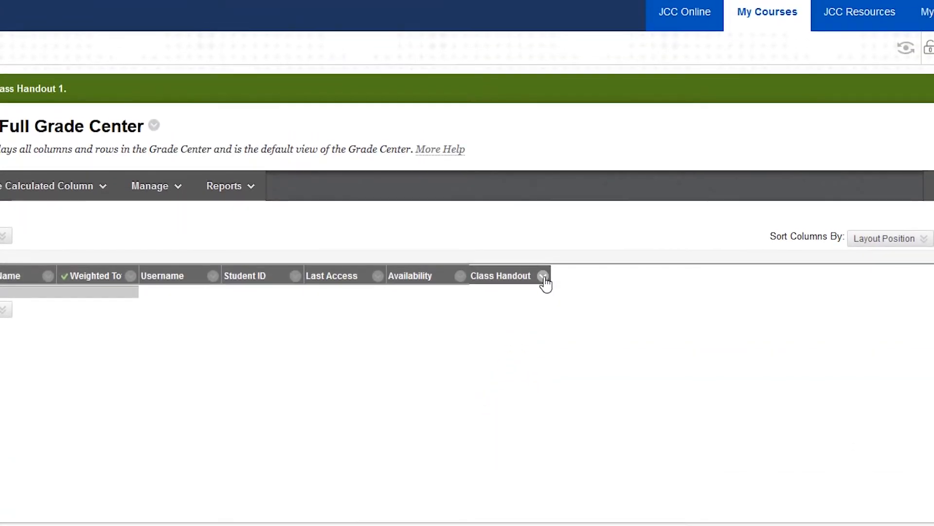
left_click(543, 152)
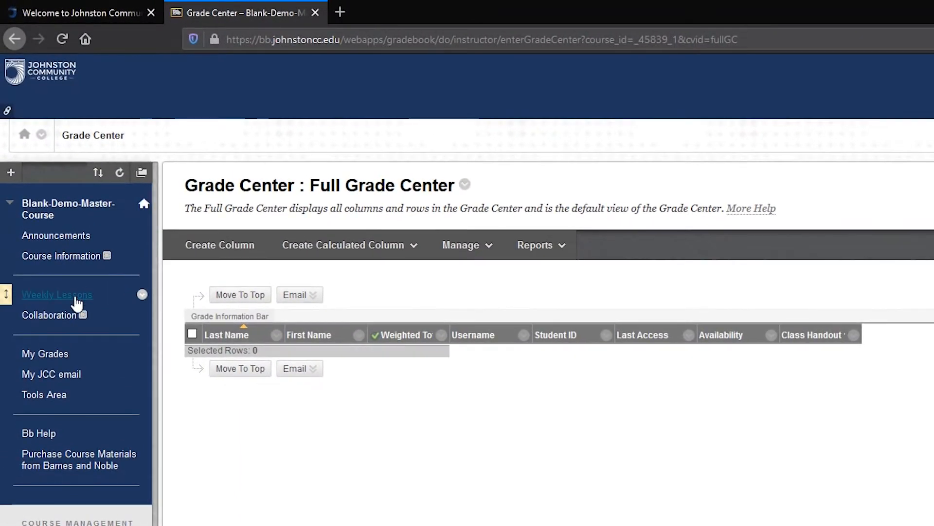
- Go to the Weekly Lessons content area, look over the content types, and start creating a new assignment there
left_click(55, 216)
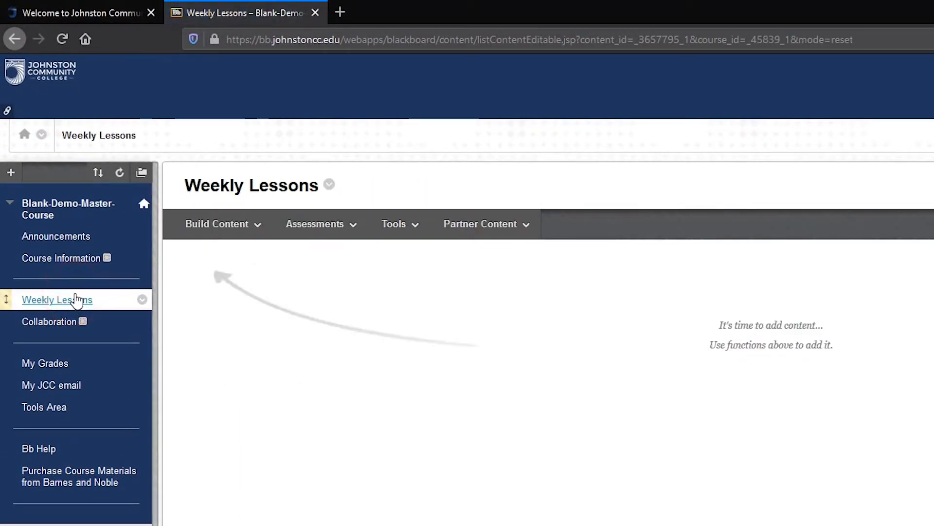
left_click(233, 225)
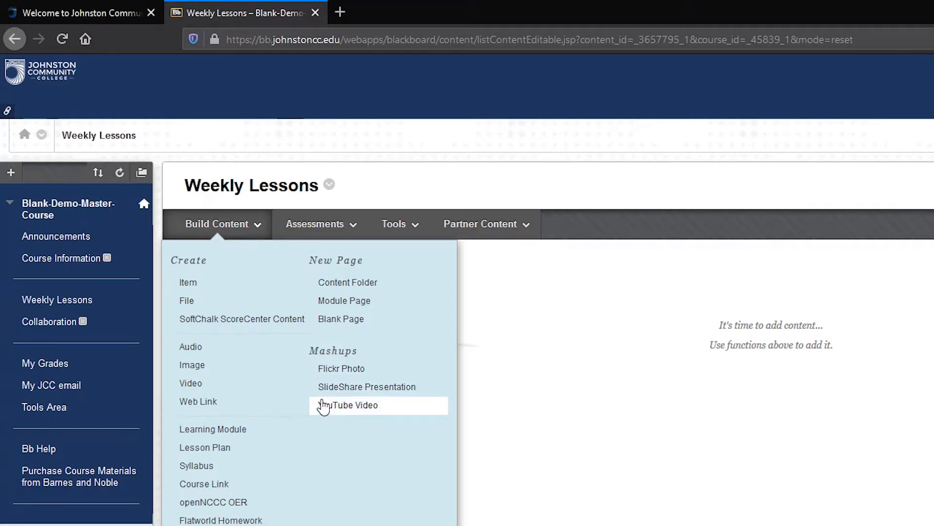
left_click(304, 223)
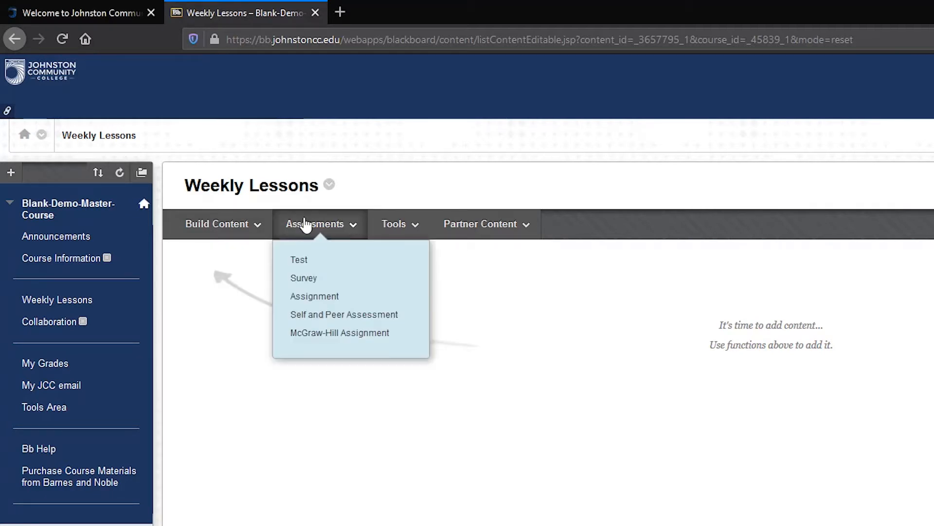
left_click(309, 225)
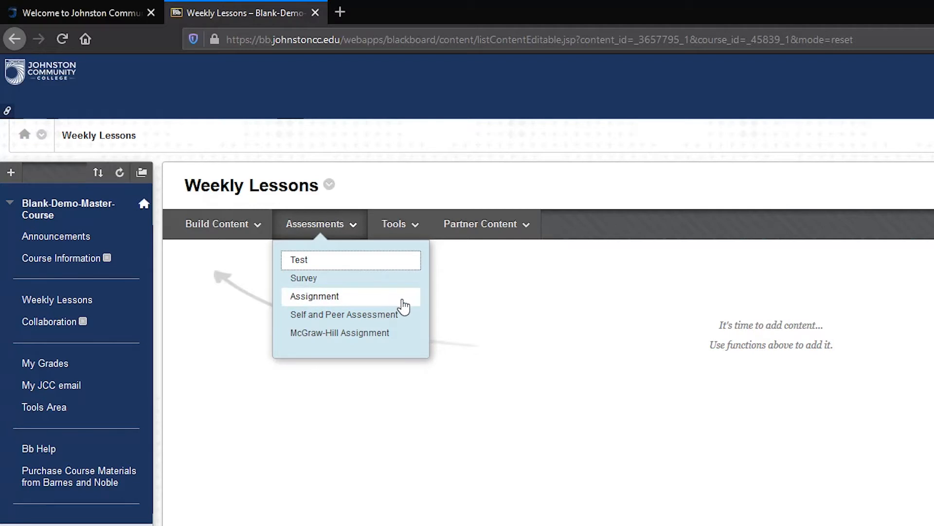
left_click(404, 305)
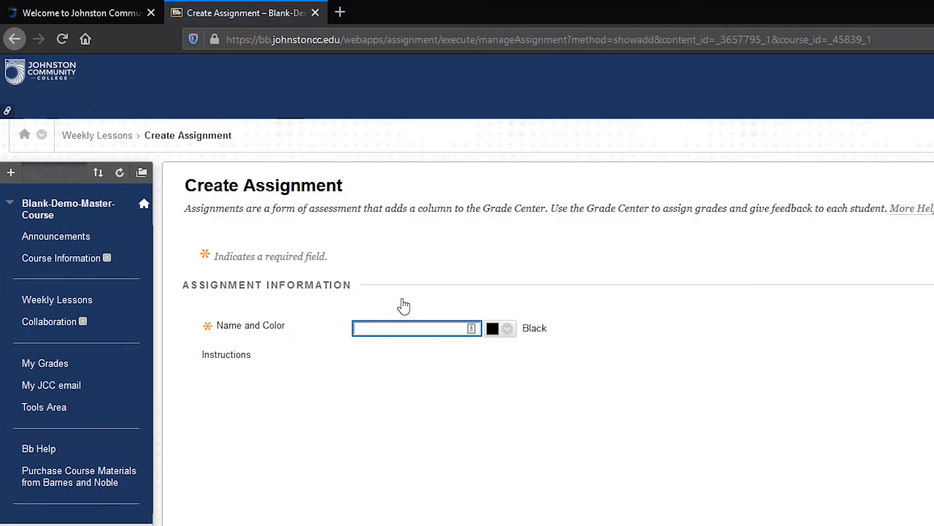
- Name the new assignment First Paper Submission
left_click(403, 324)
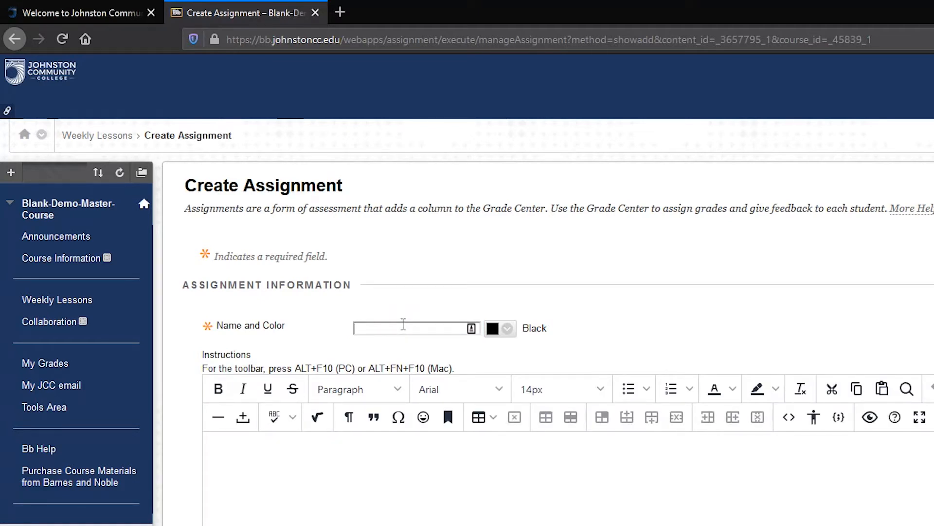
type("First")
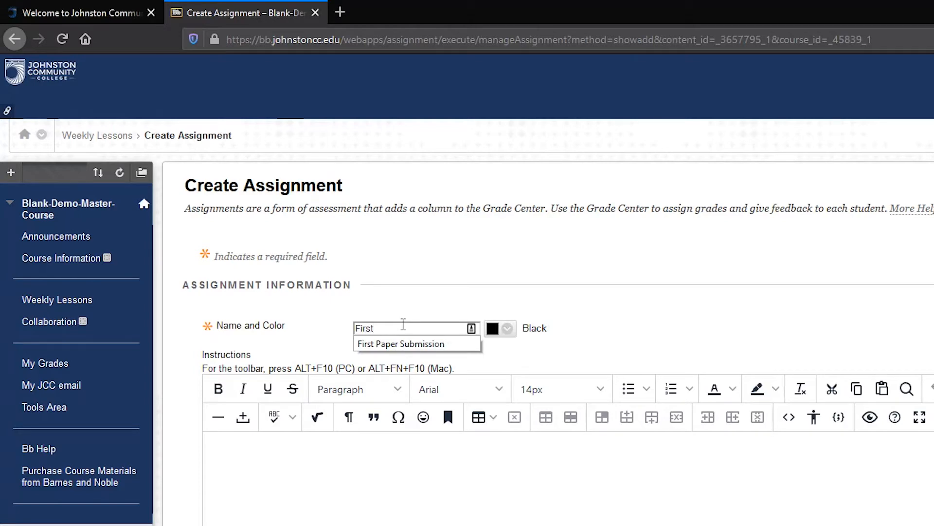
type(" Paper")
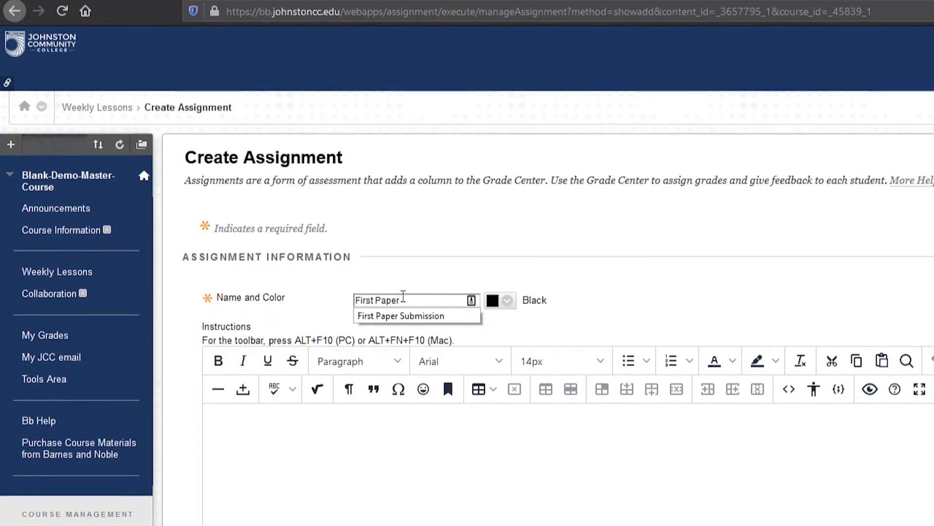
left_click(402, 257)
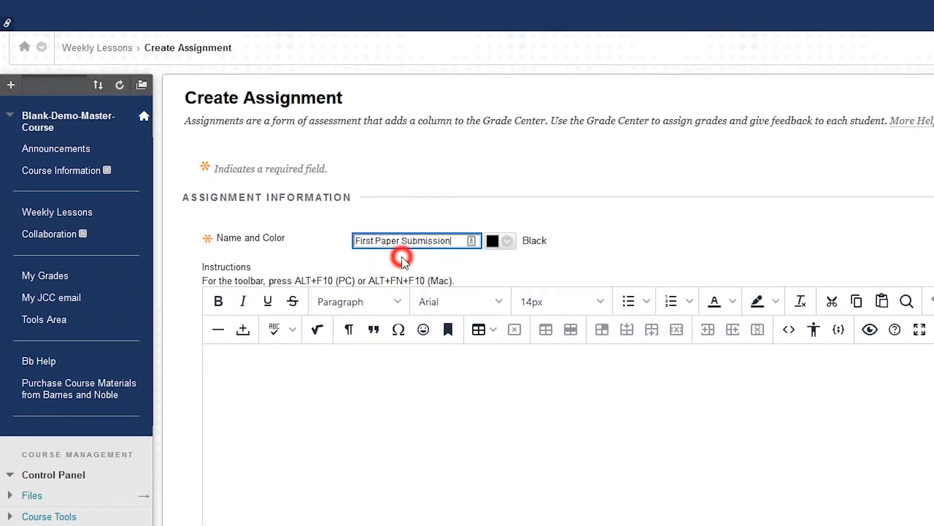
- Set the assignment's due date to 08/26/2021
scroll(578, 397, "down", 6)
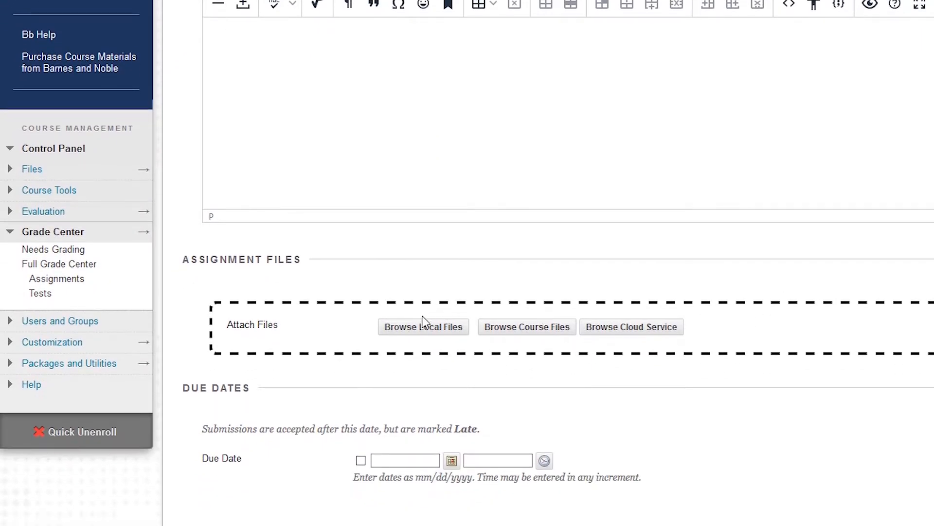
scroll(471, 314, "down", 3)
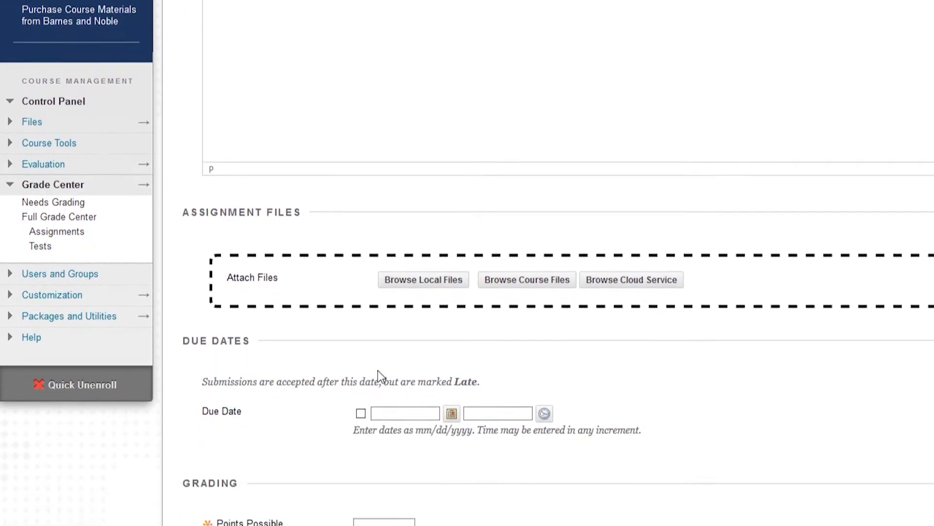
left_click(451, 293)
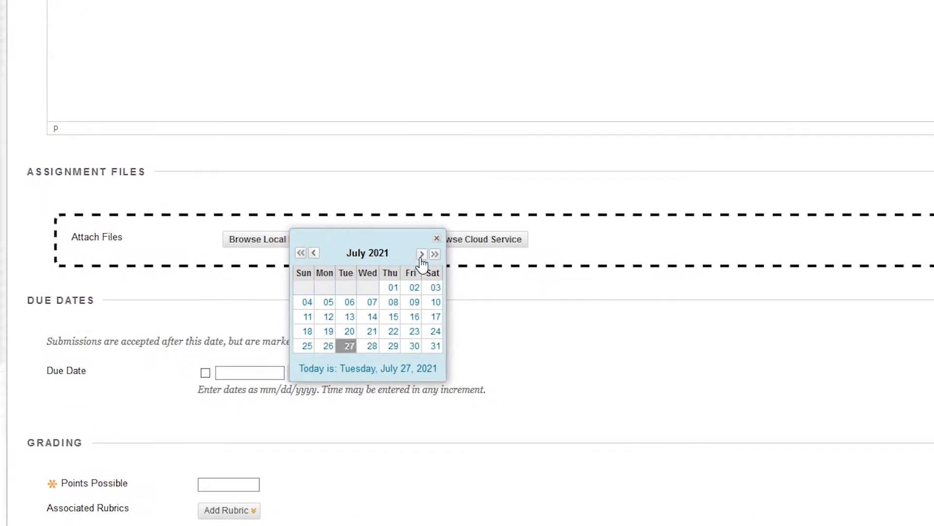
left_click(421, 255)
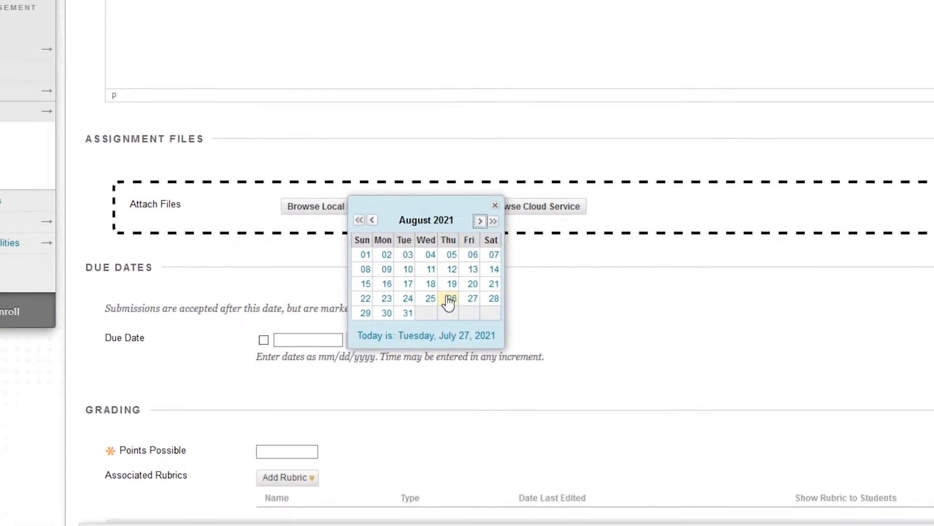
left_click(511, 266)
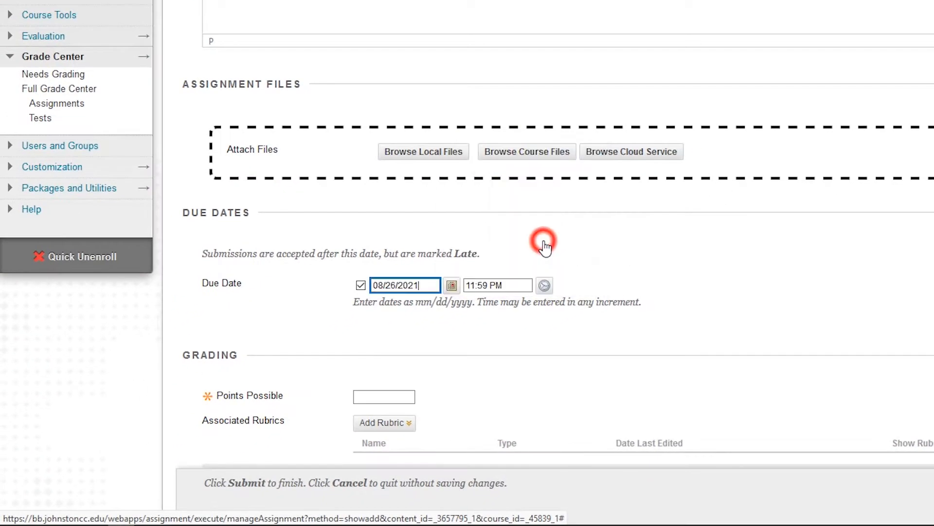
- Set the assignment's points possible to 100 and look at the options for adding a rubric without choosing one
scroll(440, 341, "down", 3)
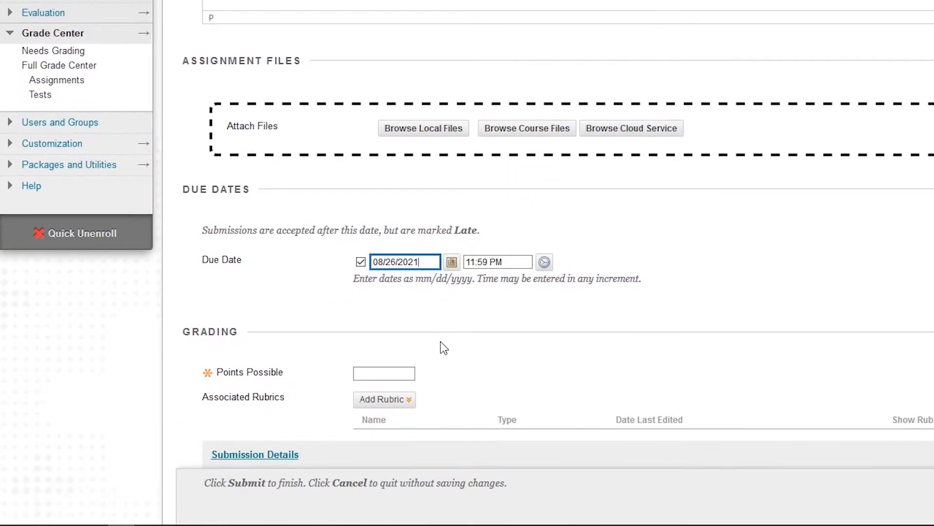
left_click(389, 243)
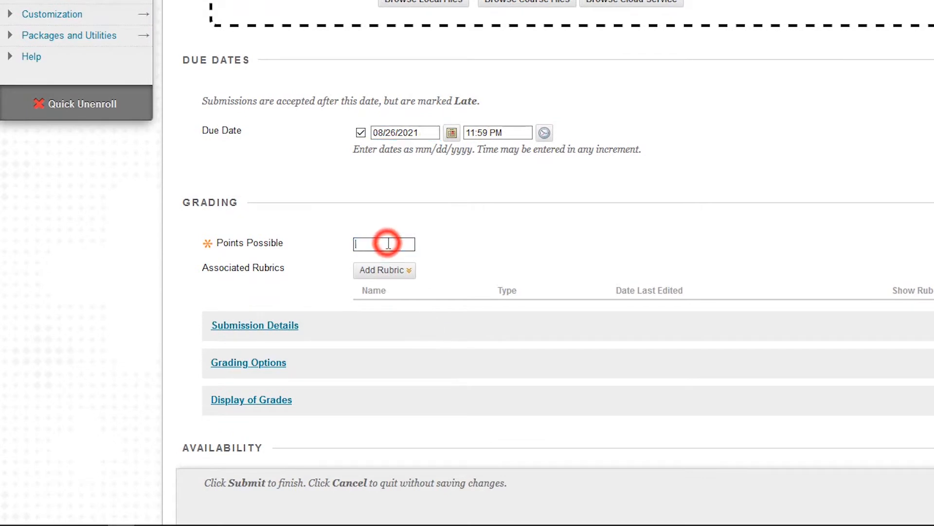
type("100")
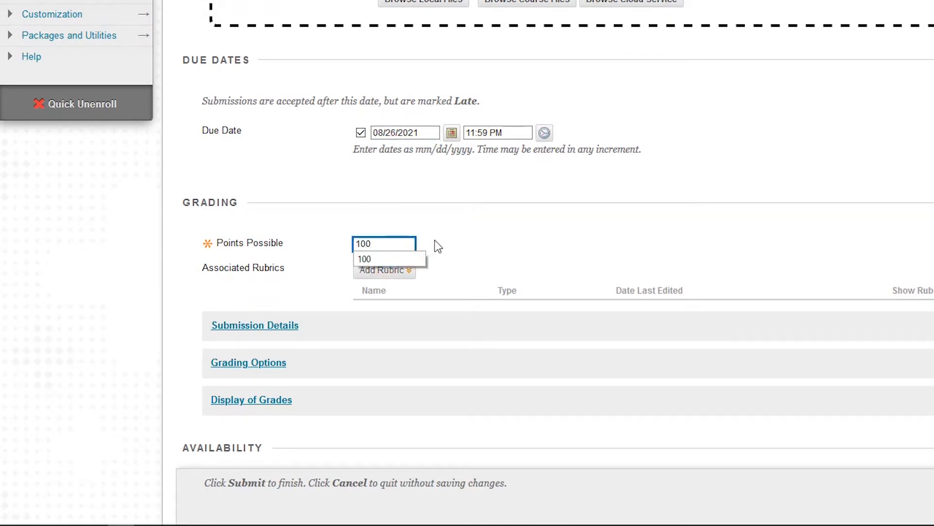
left_click(449, 243)
left_click(409, 270)
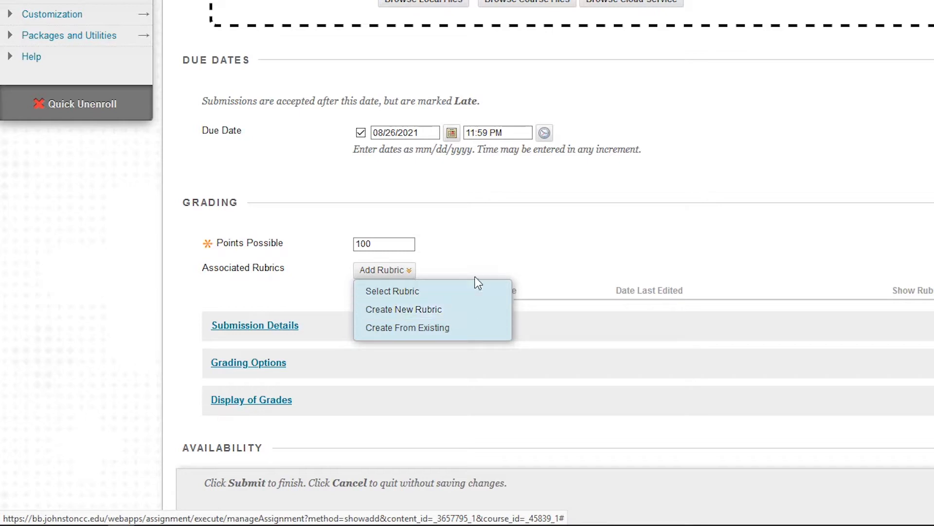
left_click(484, 235)
- Keep the assignment at Single Attempt and enable SafeAssign plagiarism checking, excluding submissions from the Institutional and Global References Databases
scroll(488, 269, "down", 3)
scroll(488, 269, "up", 2)
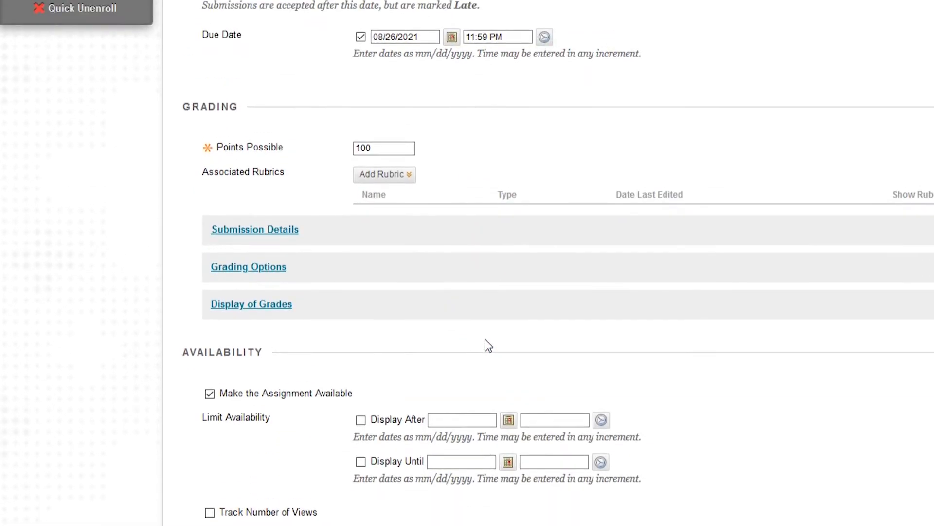
left_click(253, 295)
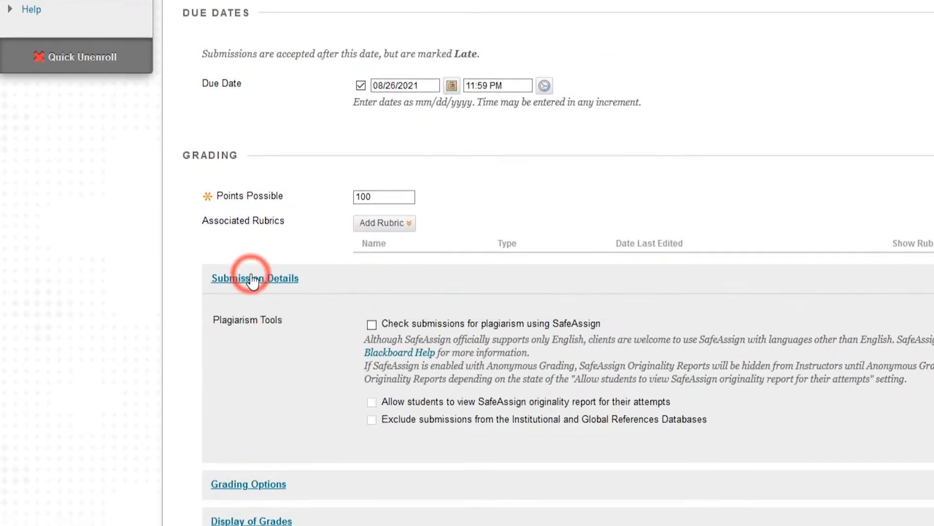
scroll(224, 225, "down", 3)
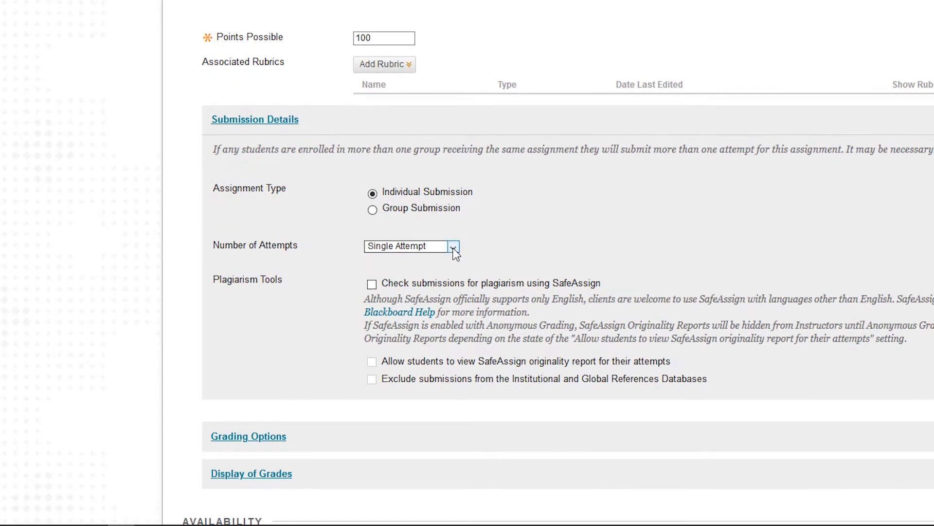
left_click(452, 247)
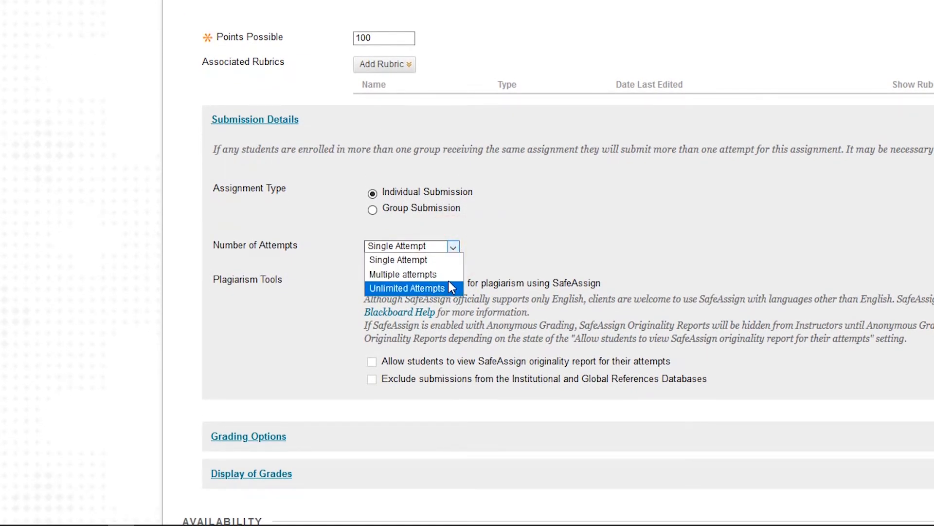
left_click(446, 262)
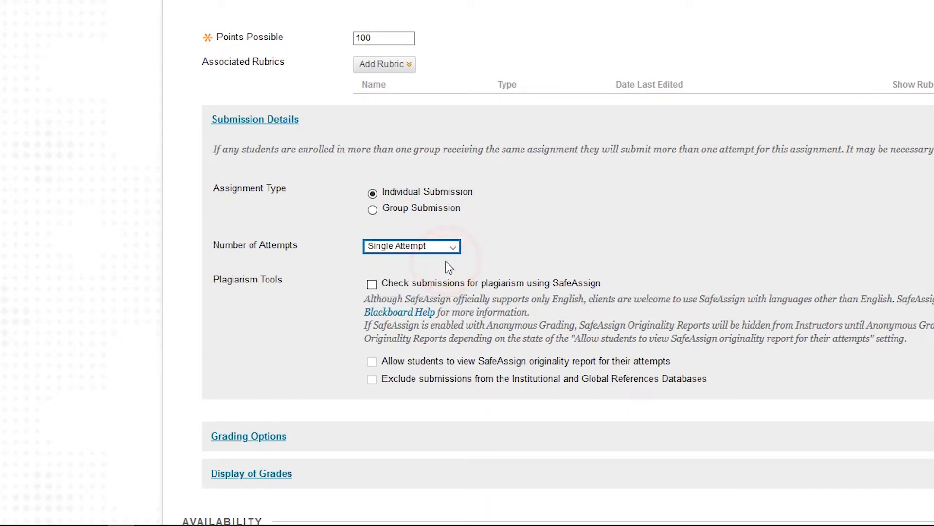
left_click(373, 283)
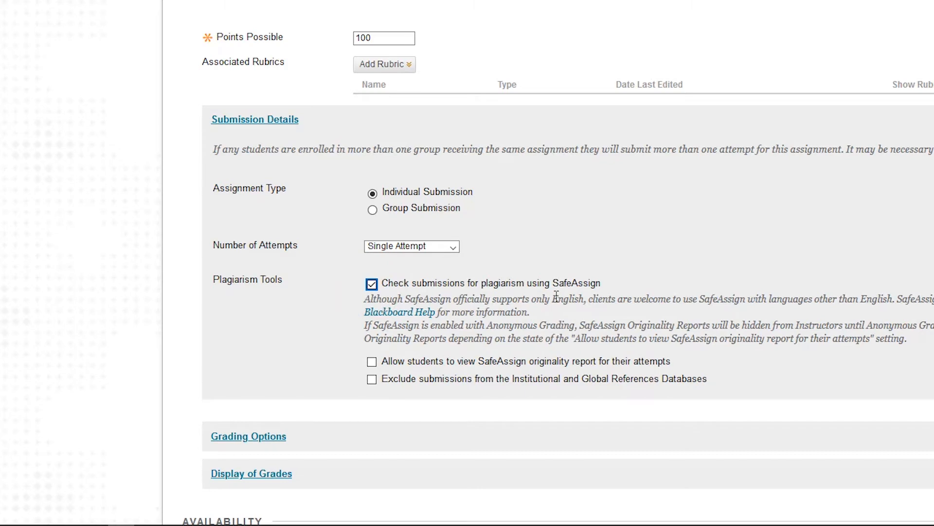
left_click(372, 380)
- Review the assignment's anonymous and delegated grading options, then collapse that section
scroll(430, 290, "down", 3)
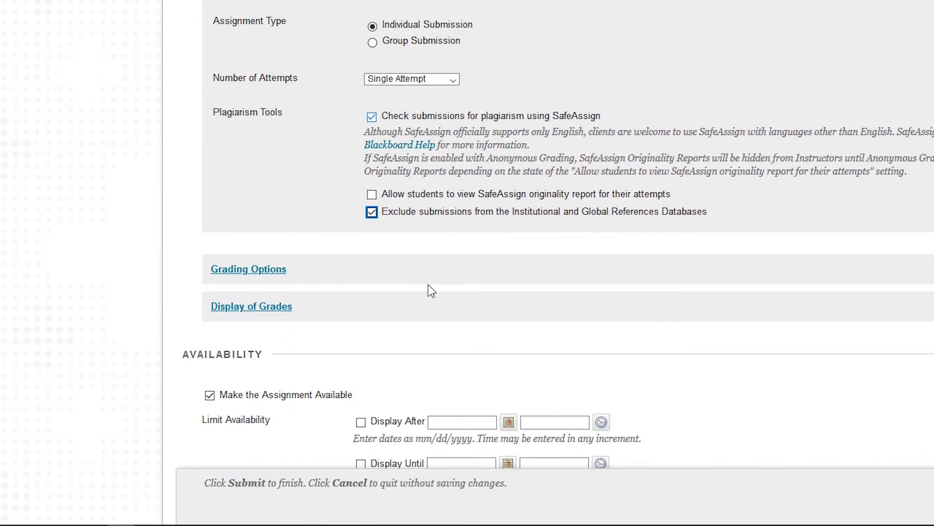
left_click(270, 273)
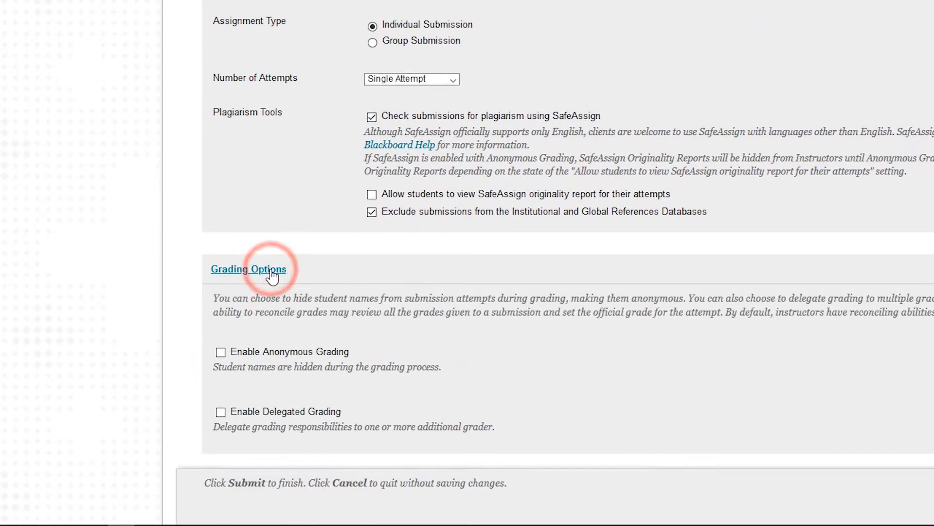
scroll(271, 275, "down", 2)
scroll(279, 255, "up", 2)
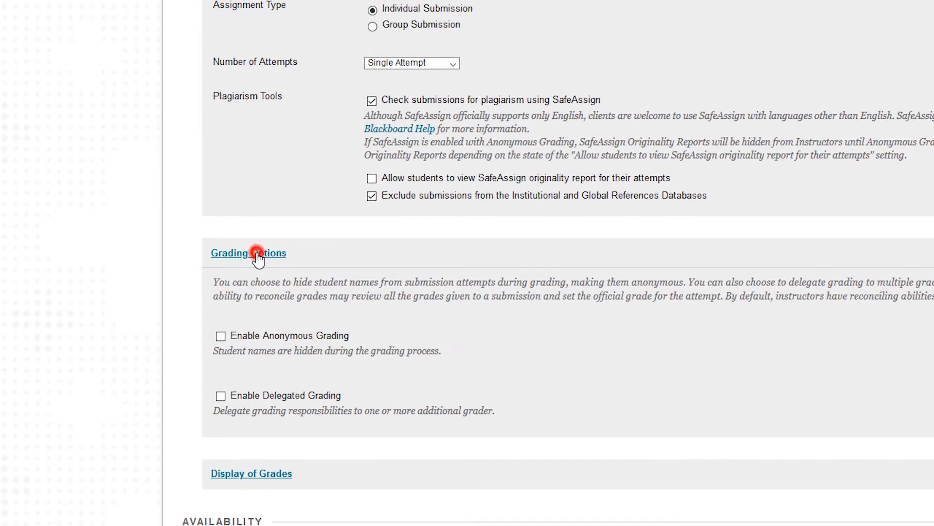
left_click(257, 254)
- Review the primary grade display formats available for the assignment and keep Score as the primary display
left_click(256, 293)
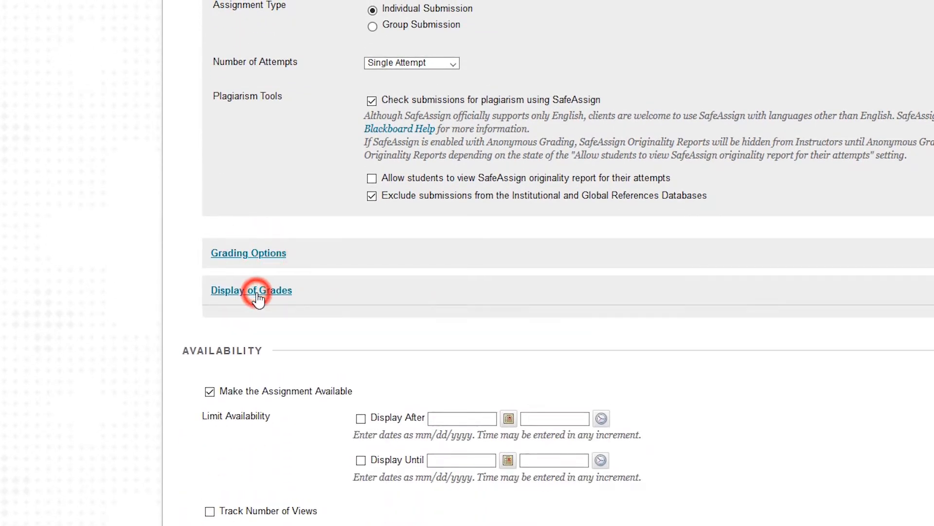
scroll(255, 244, "down", 3)
scroll(400, 256, "up", 1)
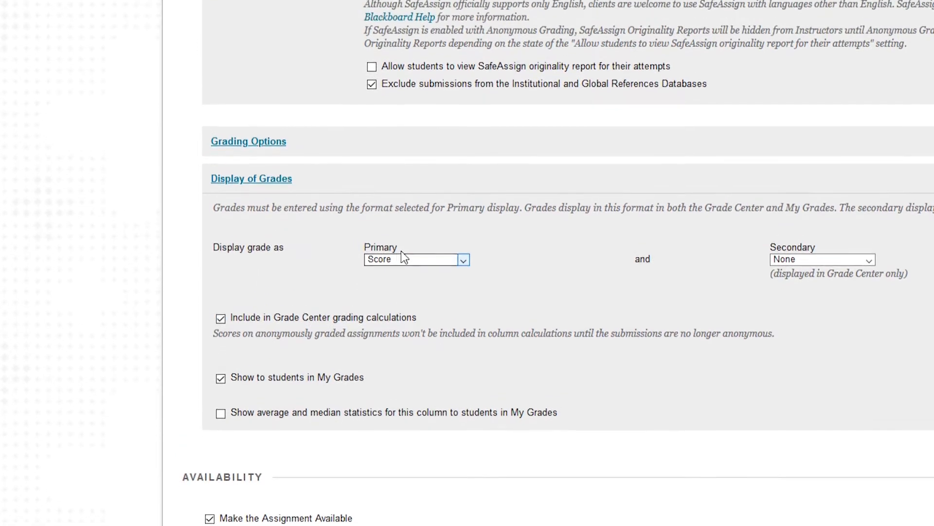
scroll(400, 256, "up", 1)
left_click(409, 305)
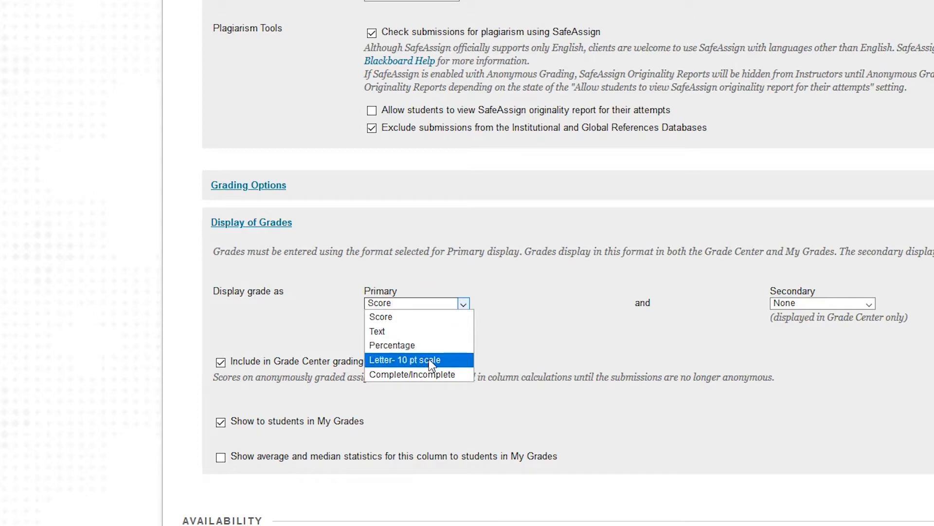
left_click(434, 287)
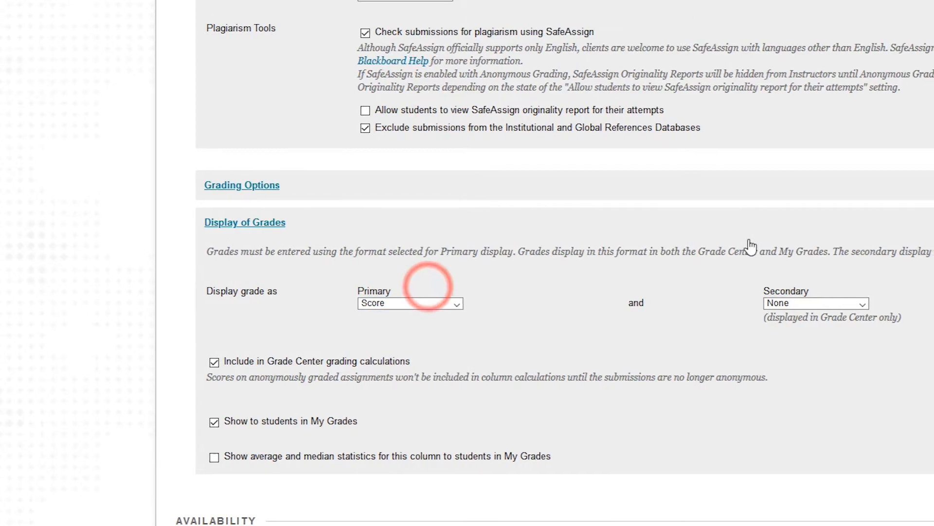
- Try Letter- 10 pt scale as the assignment's secondary grade display, and restore it to None
left_click(577, 303)
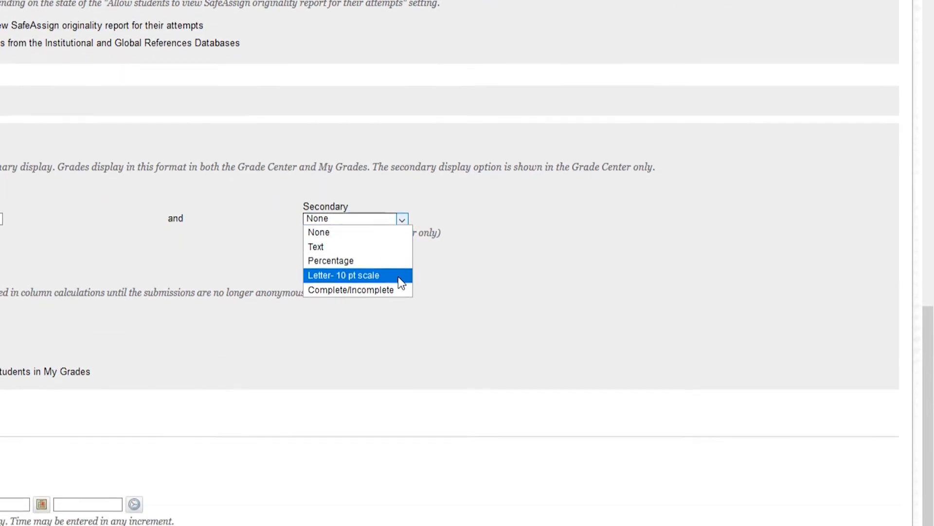
left_click(398, 274)
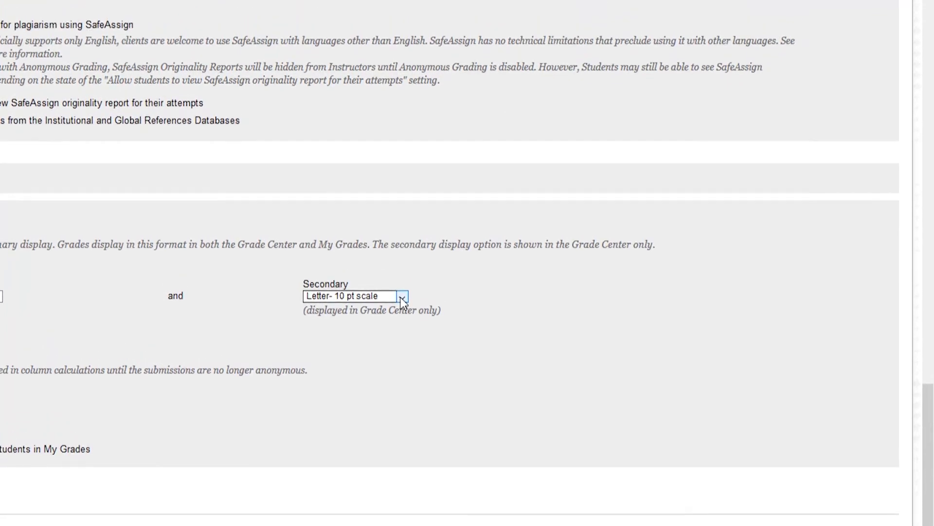
left_click(402, 231)
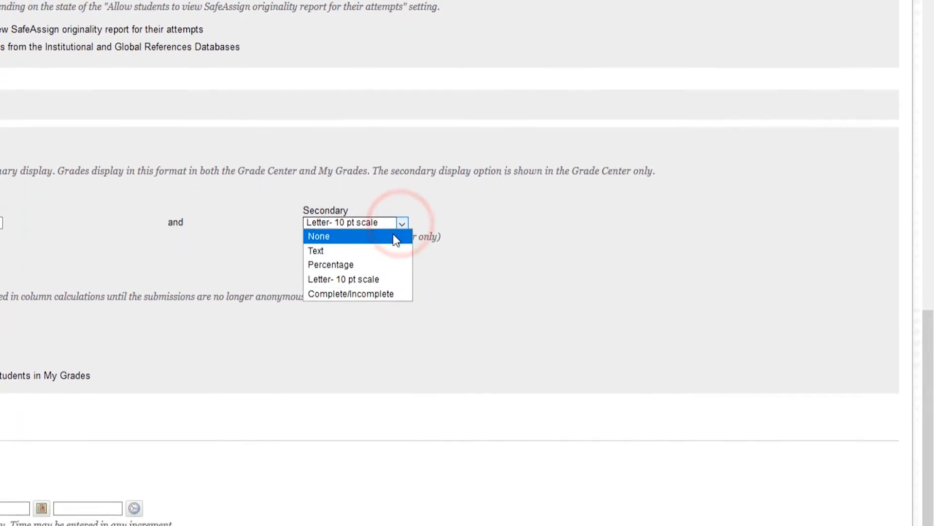
left_click(394, 303)
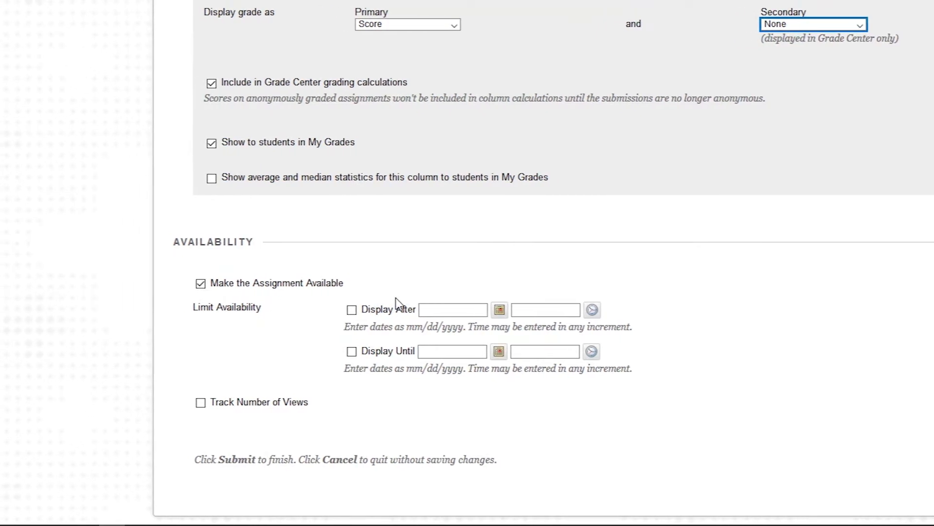
- Limit the assignment to display after 07/27/2021 01:11 PM, enable tracking of its number of views, and submit it
left_click(351, 310)
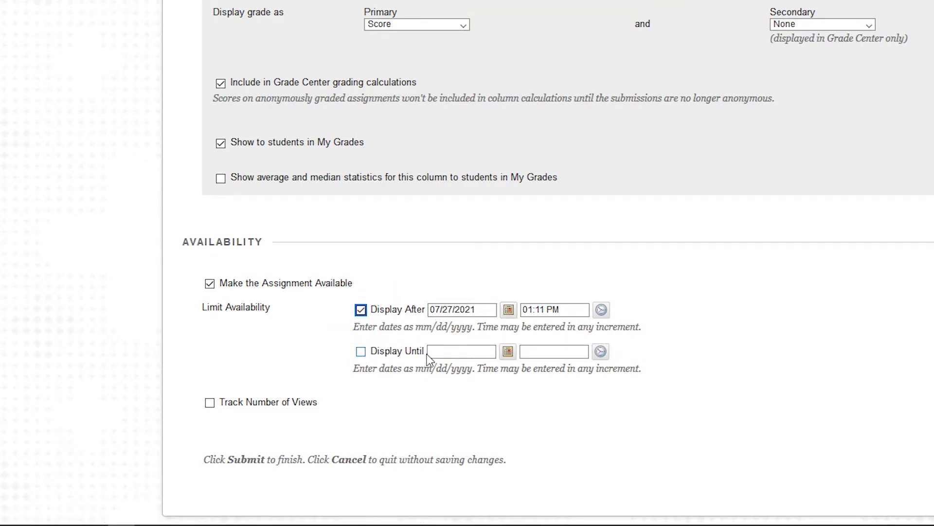
left_click(209, 402)
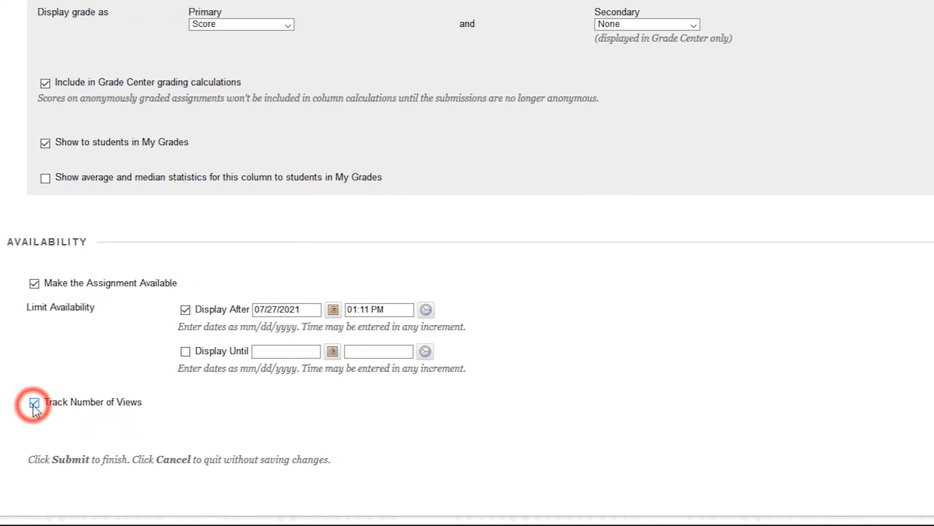
left_click(871, 473)
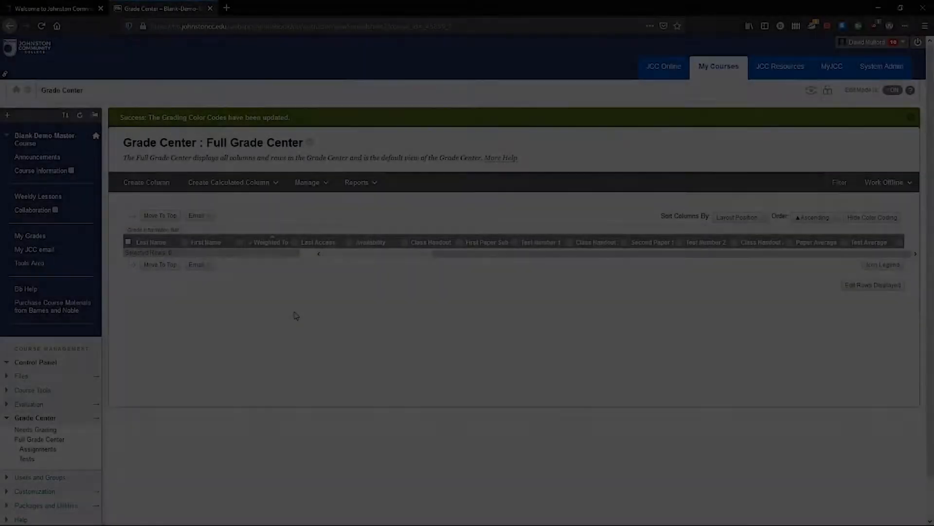
- Open the Grade Center's categories and review the existing categories and the columns assigned to them
left_click(320, 185)
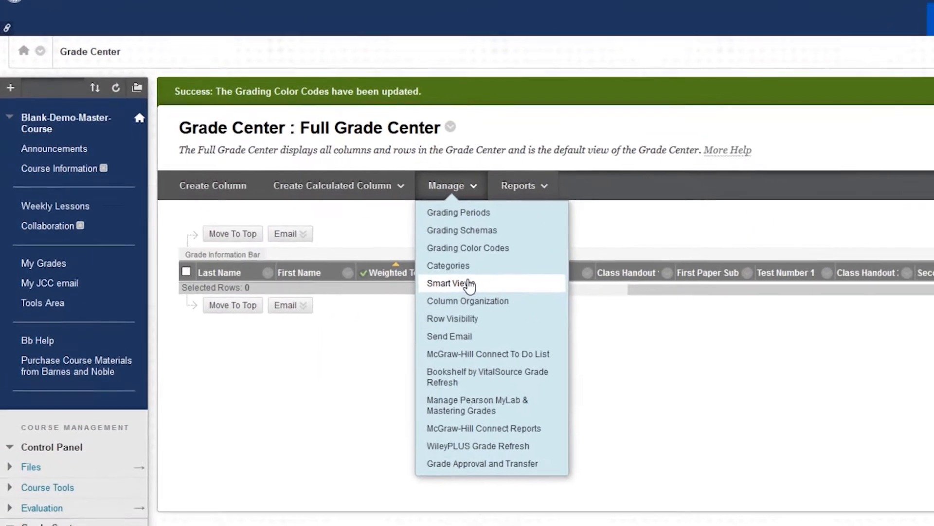
left_click(465, 265)
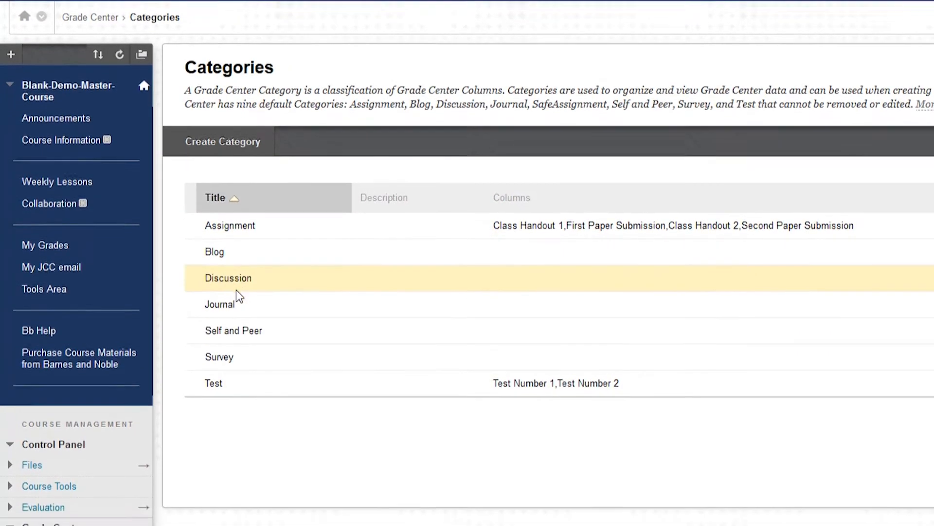
left_click(237, 269)
left_click(240, 241)
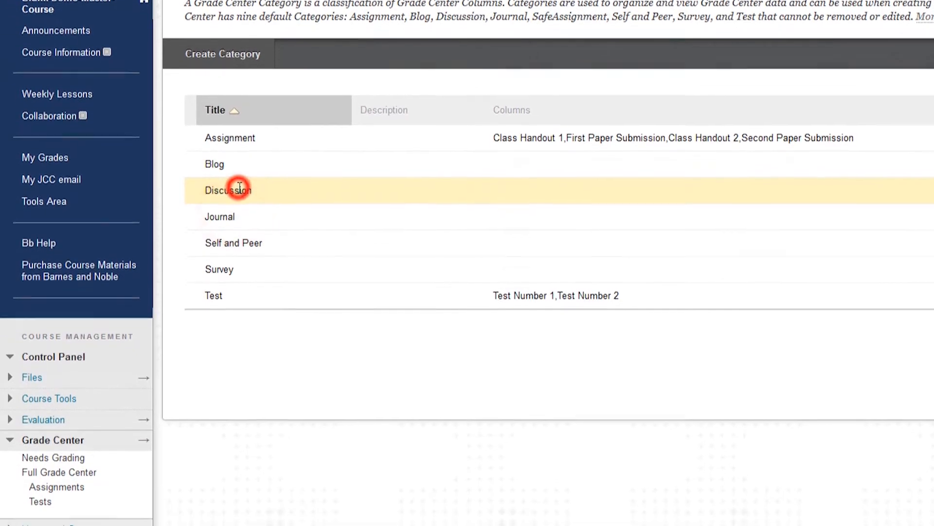
left_click(244, 261)
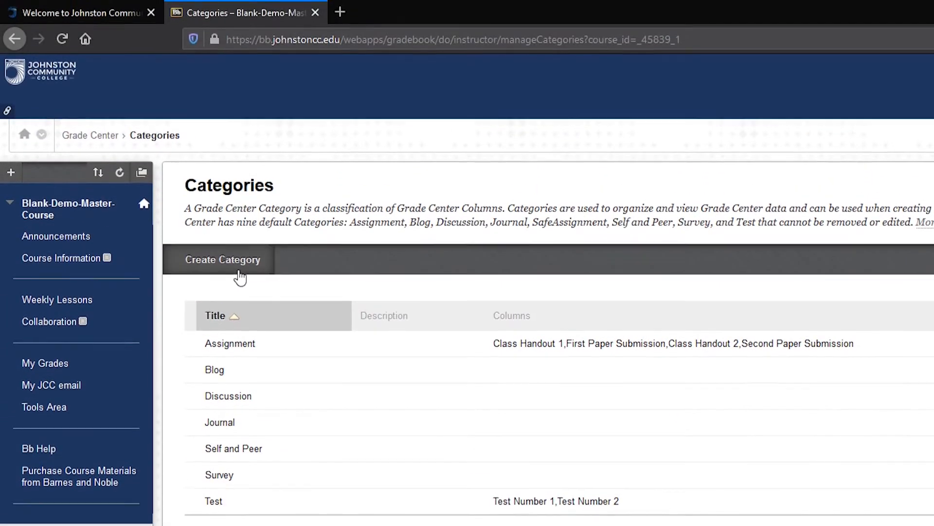
- Create a new grade category named Lab Projects and submit it
left_click(241, 269)
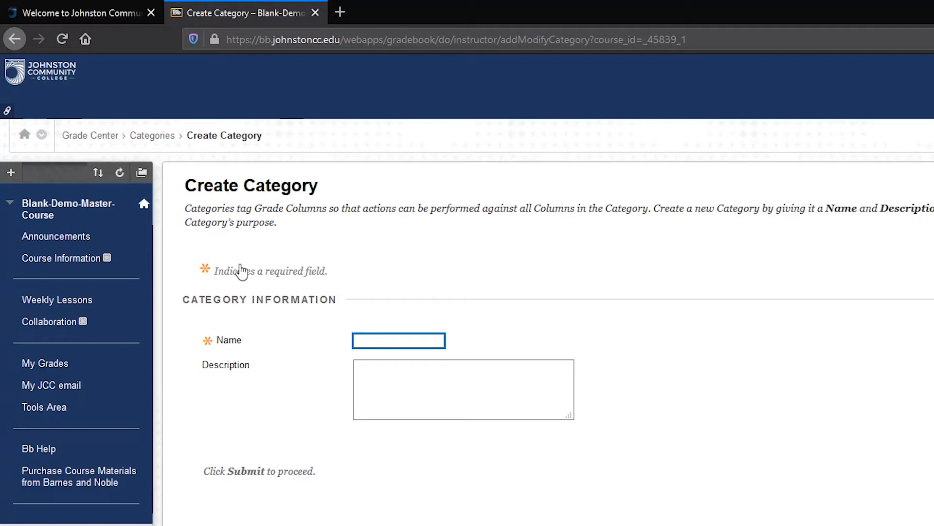
type("Lab Projects")
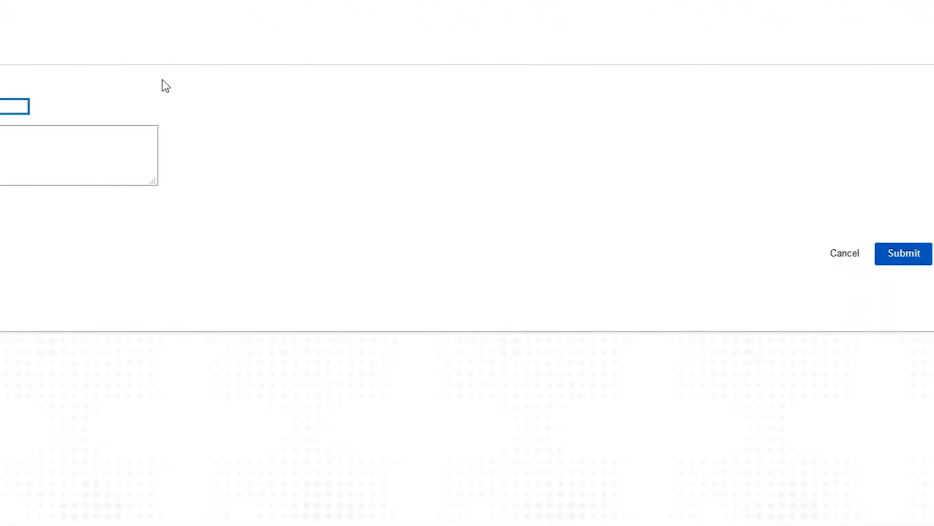
left_click(853, 225)
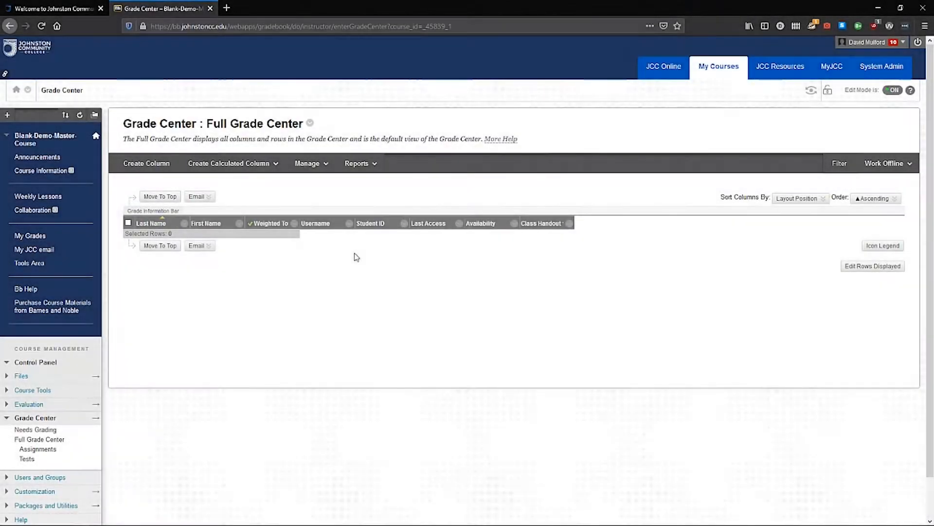
- Create a Grade Center grading period named Week One, leaving its start and end dates blank, and submit it
left_click(325, 165)
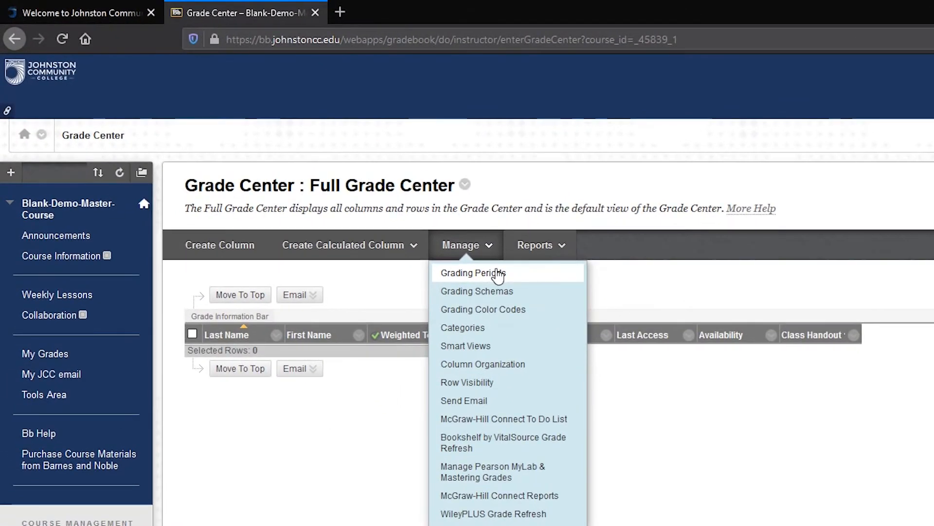
left_click(453, 249)
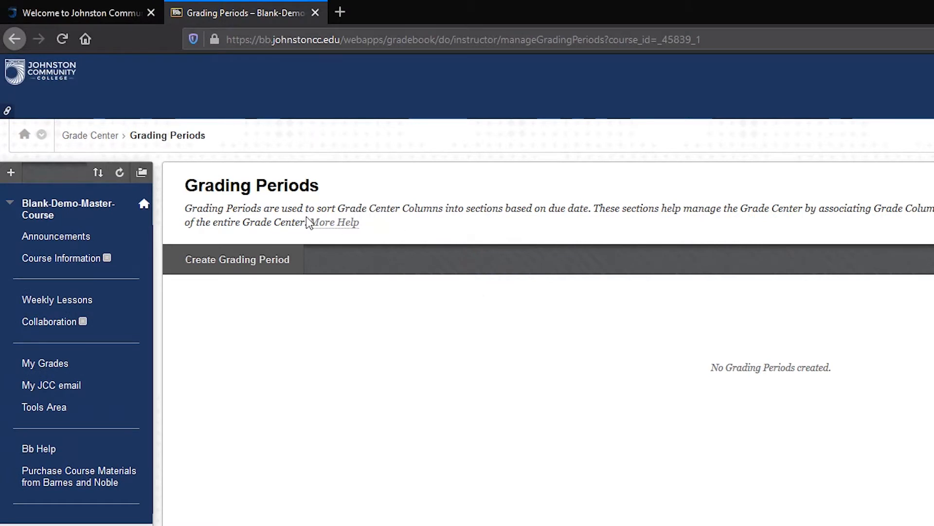
left_click(237, 263)
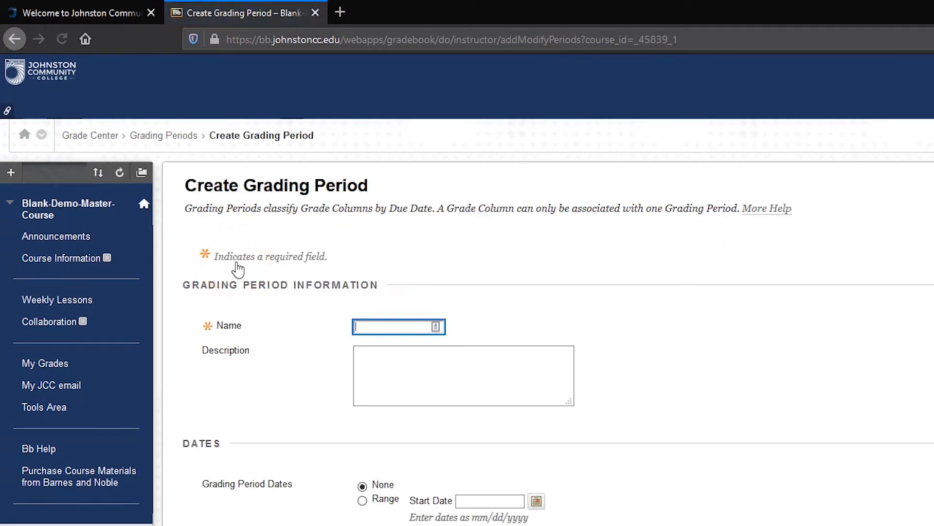
type("Week One")
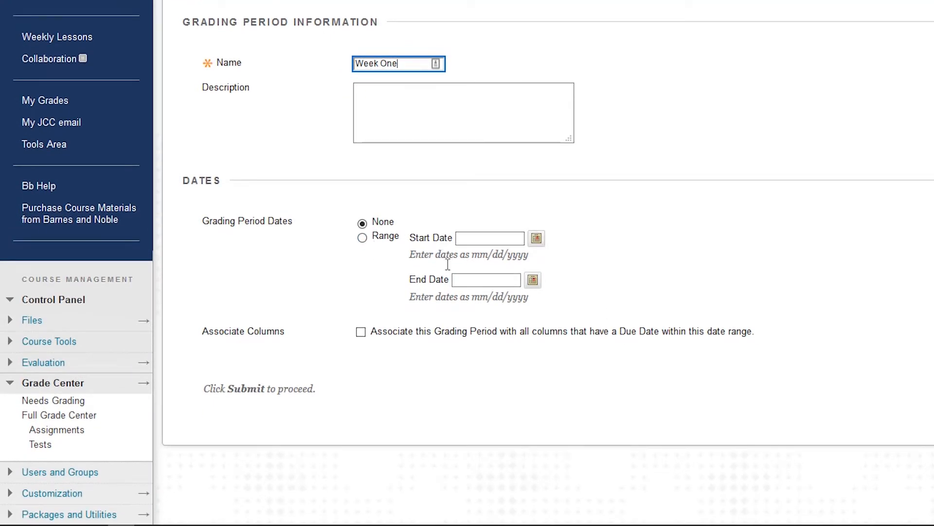
left_click(482, 280)
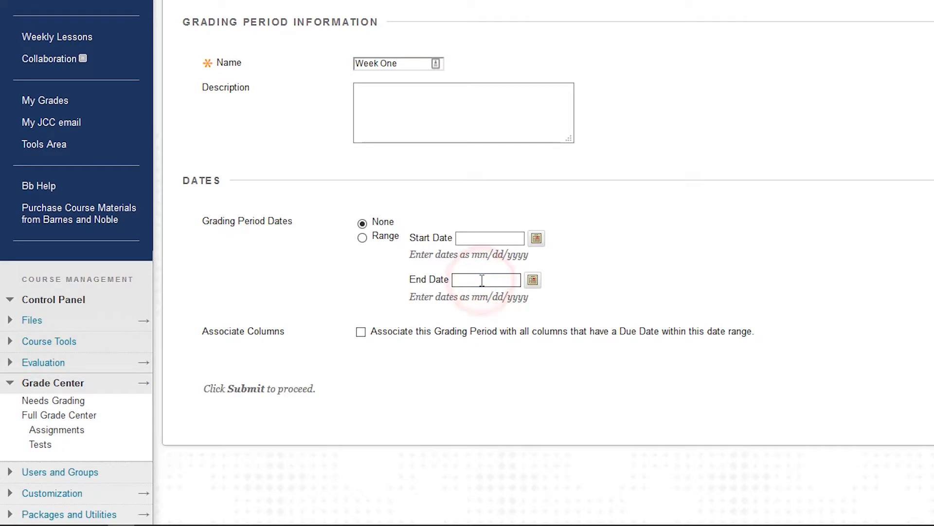
left_click(475, 238)
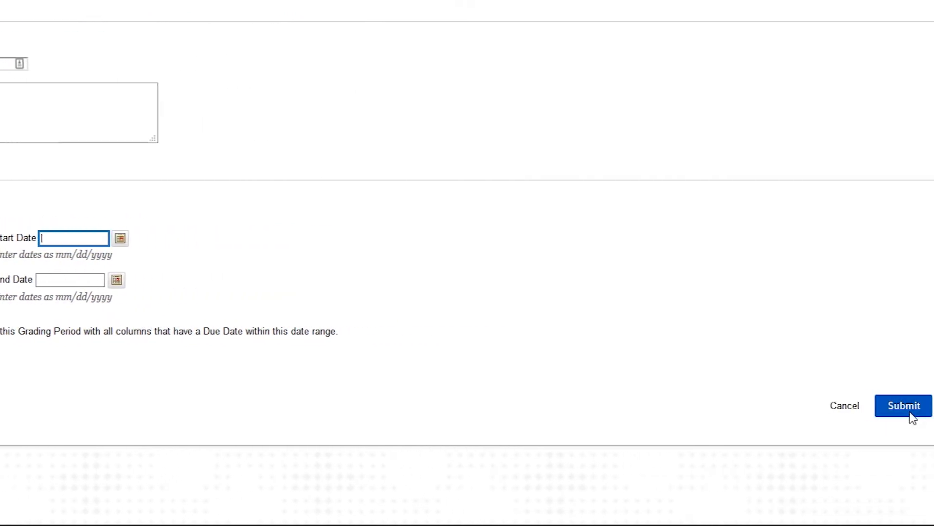
left_click(859, 408)
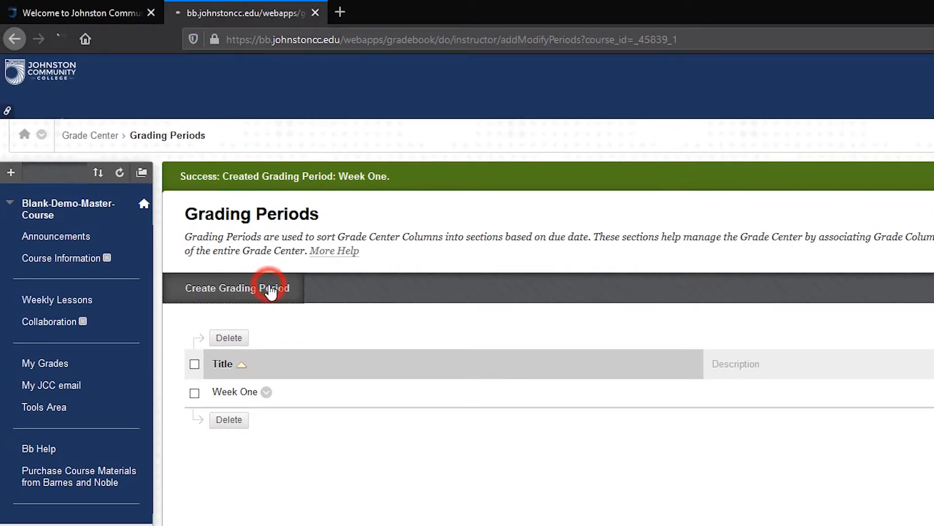
- Begin a second grading period named Week Two, using a date range that starts on 08/23/2021
left_click(270, 290)
type("Week Two")
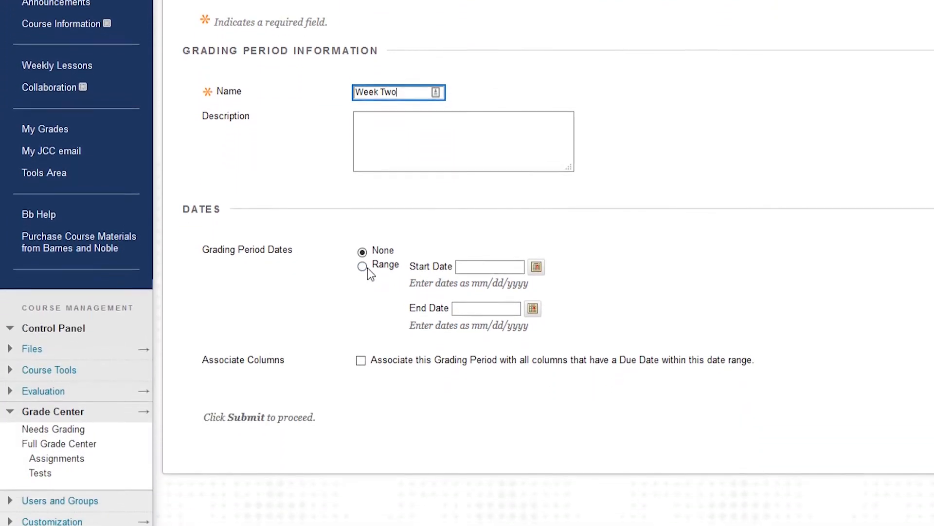
left_click(364, 238)
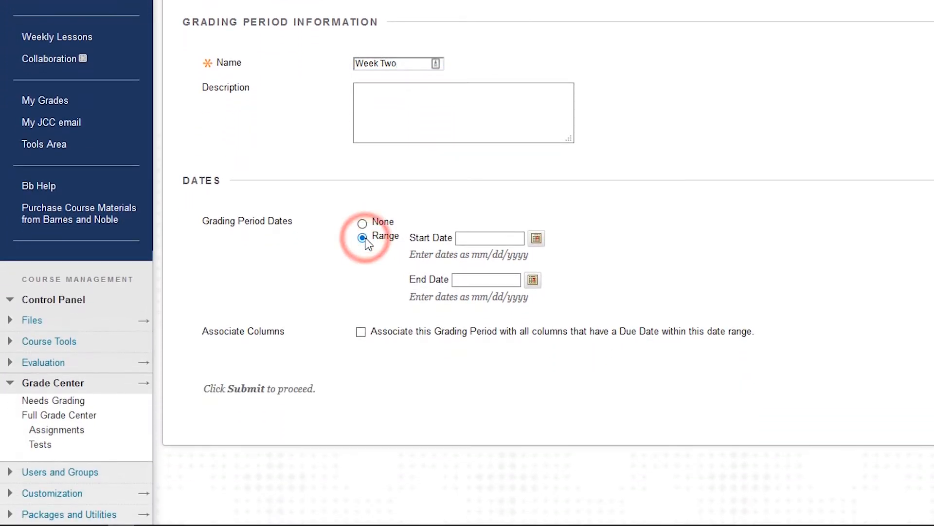
left_click(536, 238)
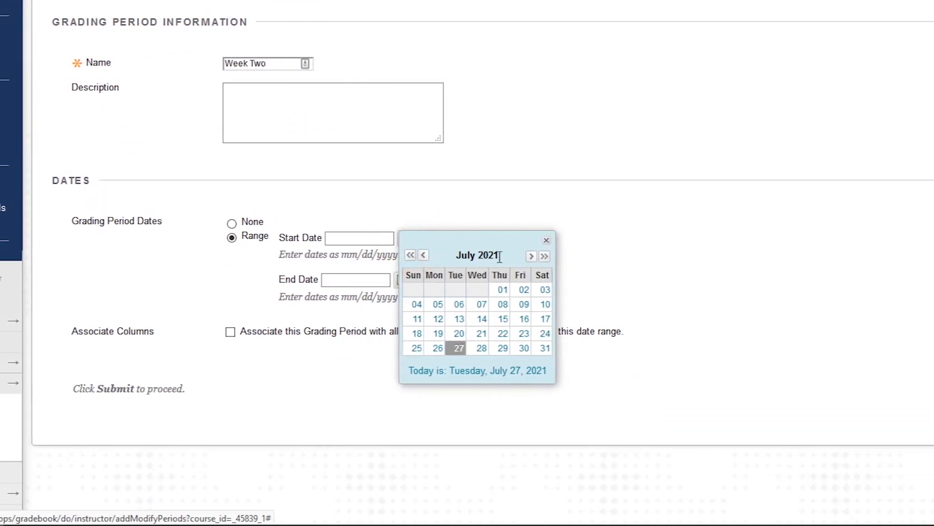
left_click(519, 256)
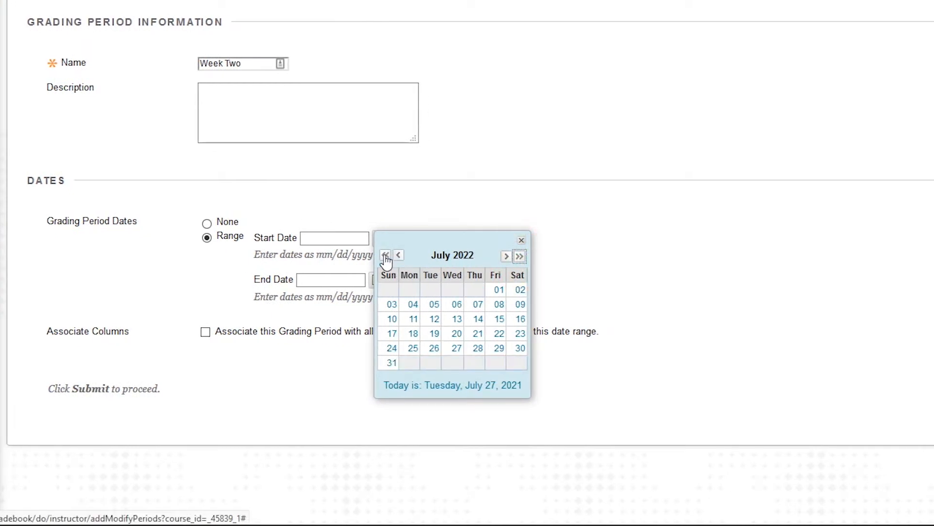
left_click(385, 255)
left_click(508, 256)
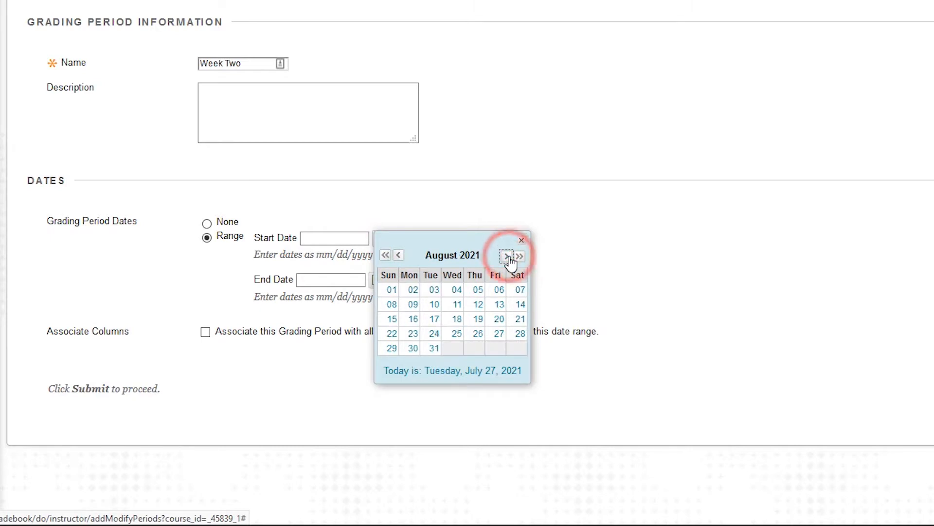
left_click(413, 339)
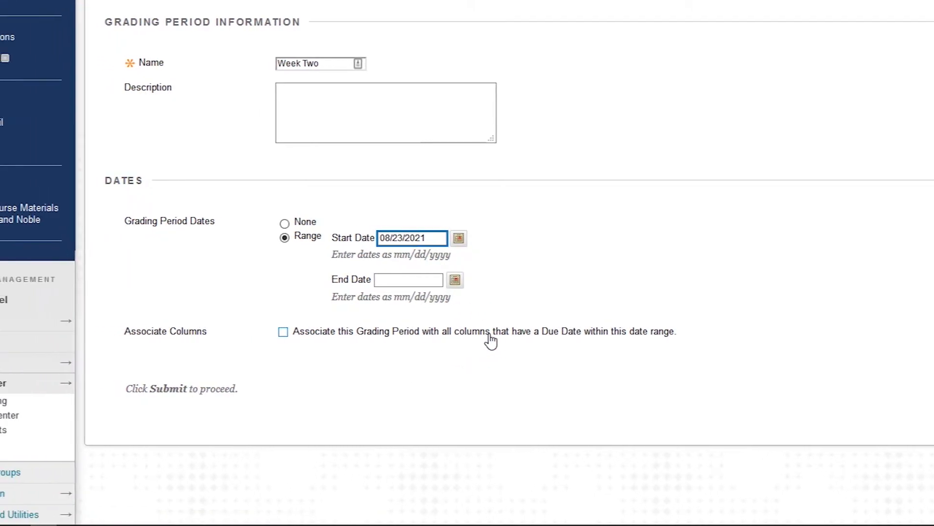
- Set the grading period's end date to 08/27/2021 and associate it with all columns due within that date range
left_click(510, 279)
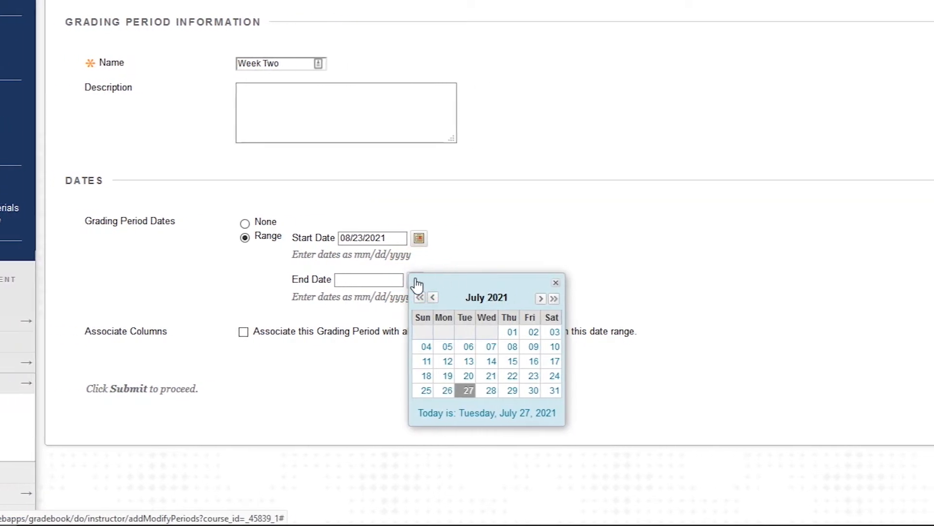
left_click(541, 298)
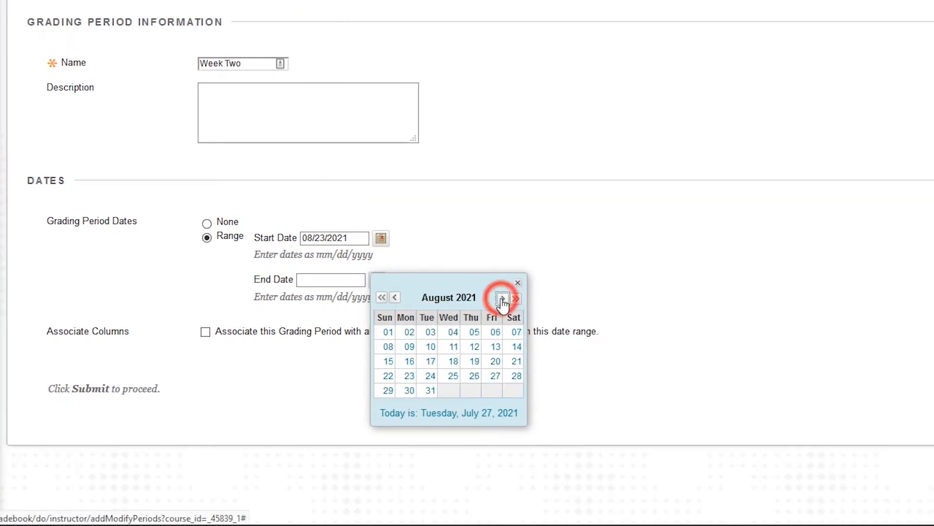
left_click(494, 377)
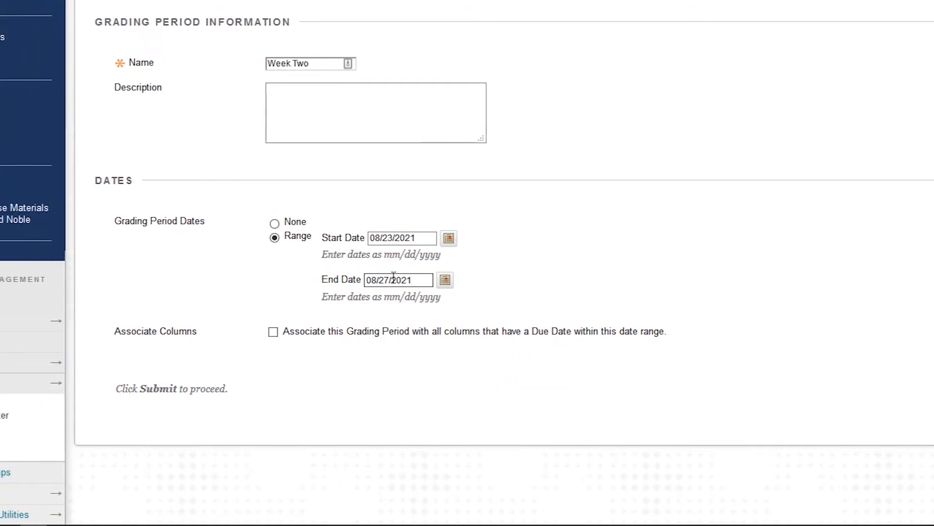
left_click(268, 333)
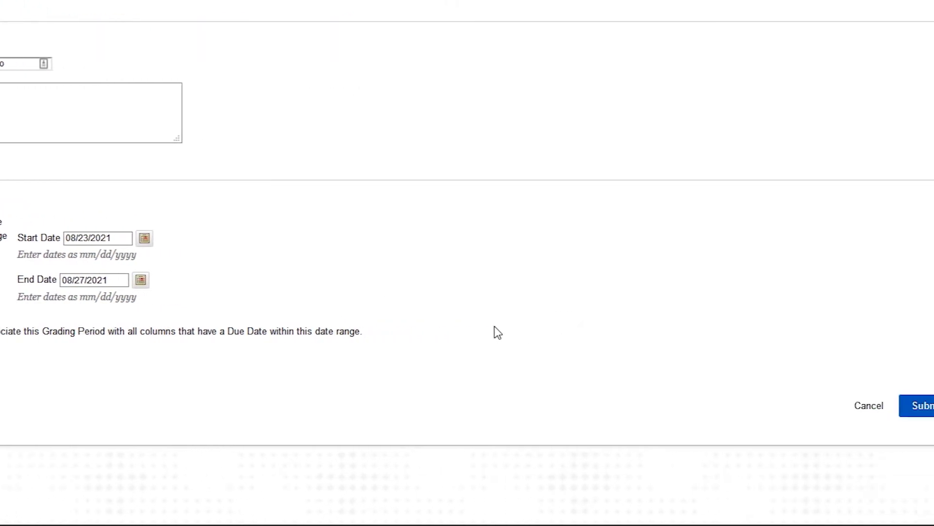
- Submit the Week Two grading period and open the column organization page of the Full Grade Center
left_click(865, 412)
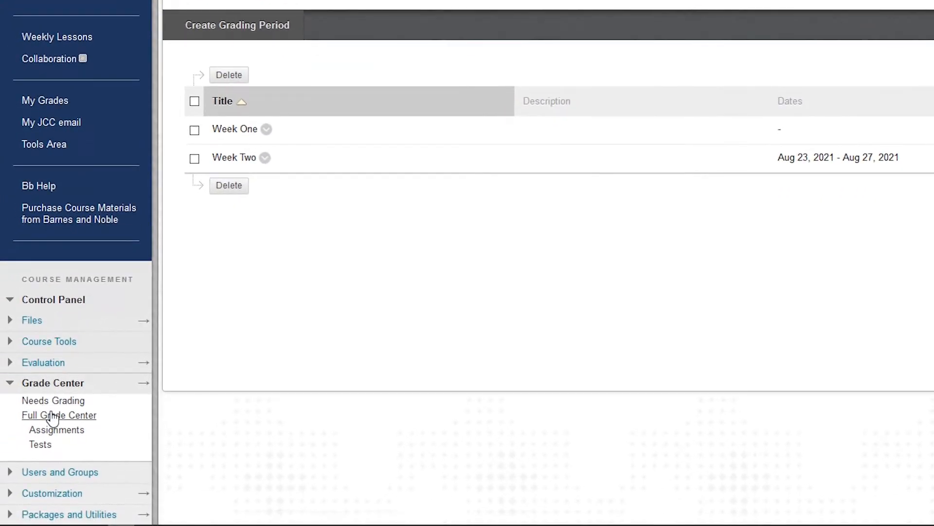
left_click(45, 428)
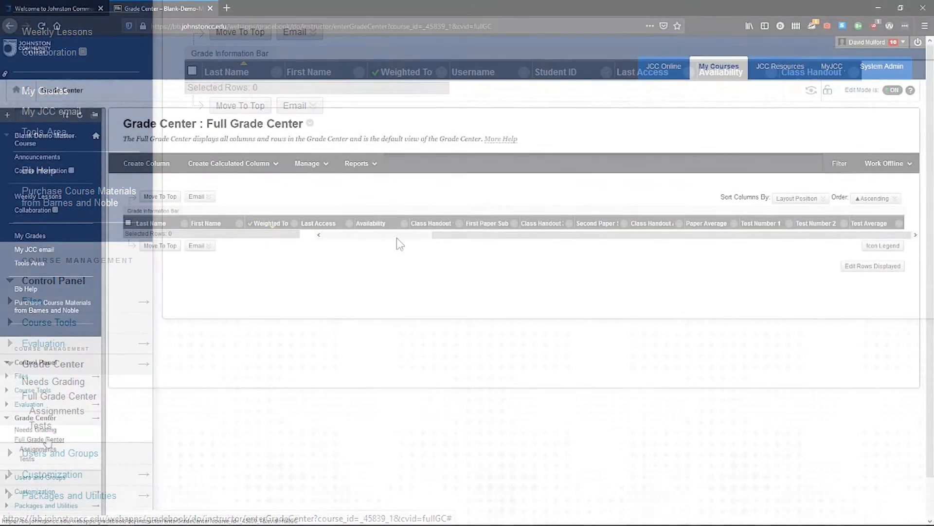
left_click(309, 164)
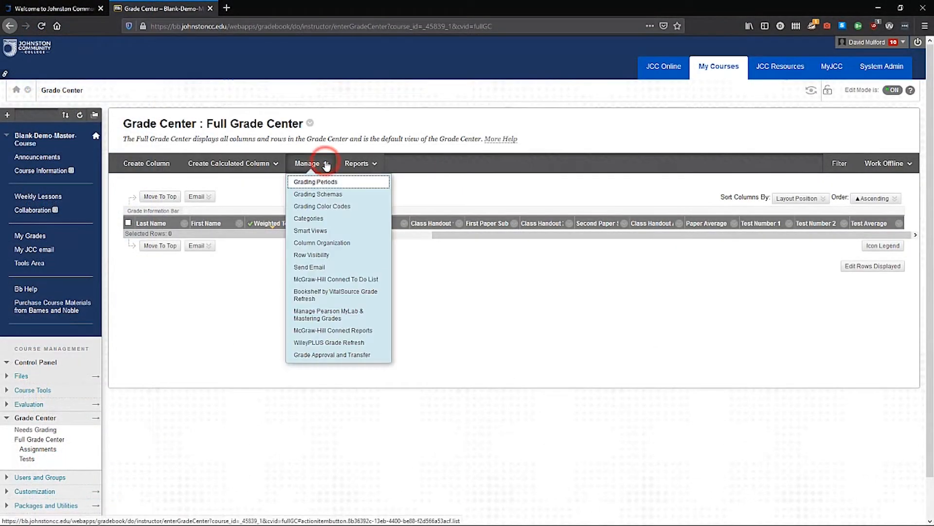
left_click(334, 244)
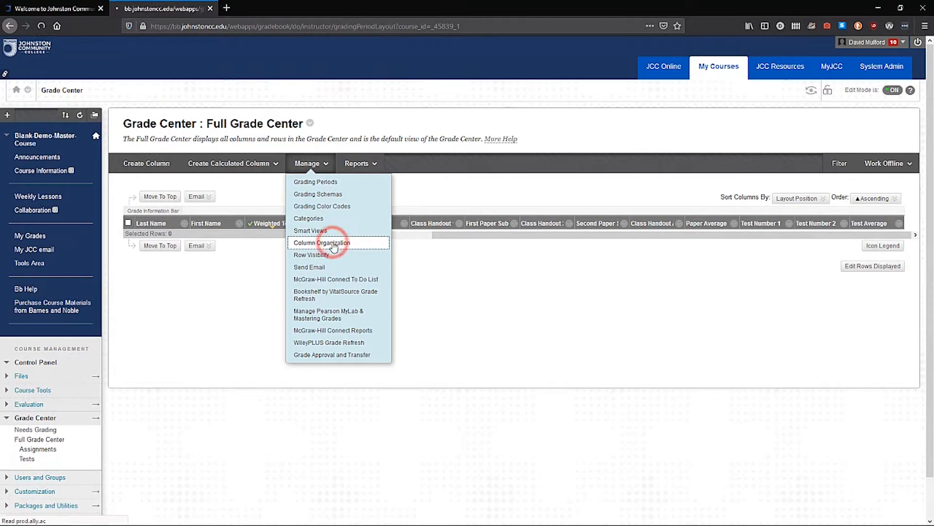
- Assign the Test Number 1 column to the Week One grading period and Test Number 2 to Week Two
scroll(427, 350, "down", 5)
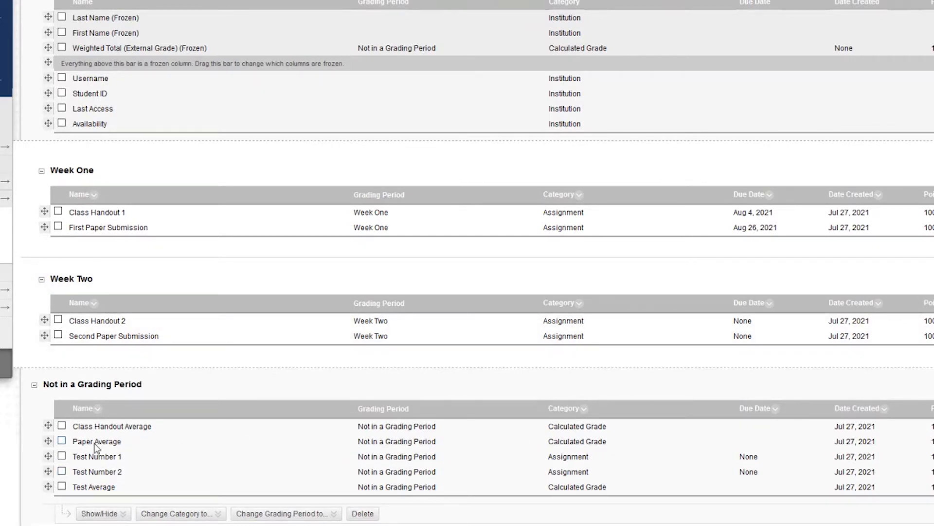
left_click(61, 456)
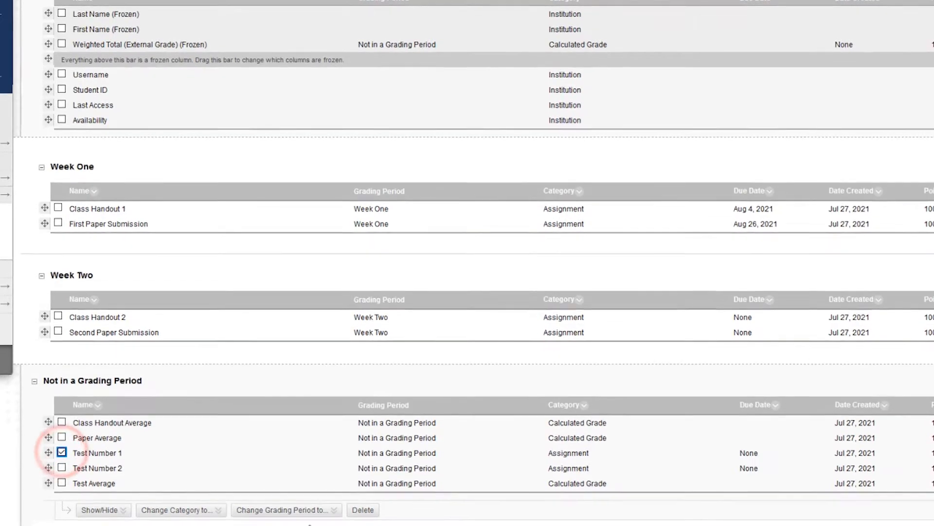
left_click(305, 514)
left_click(305, 481)
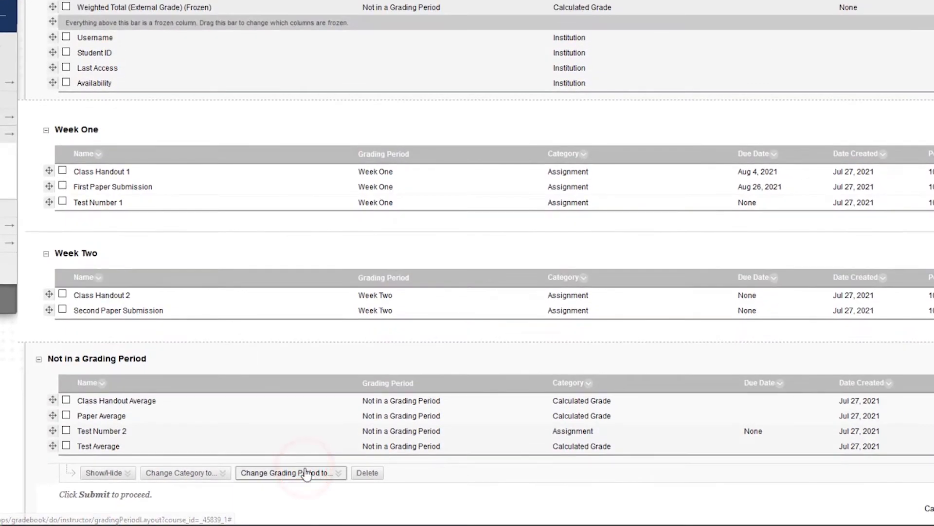
left_click(66, 431)
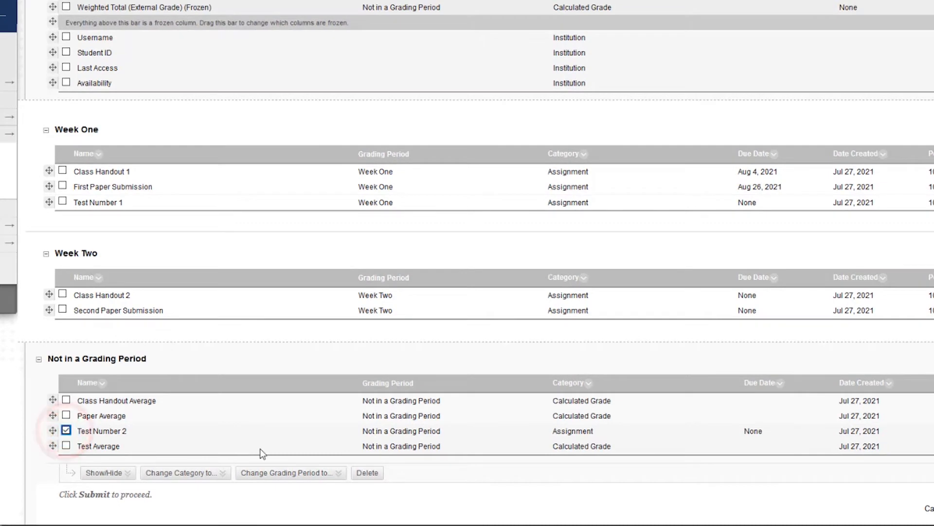
left_click(280, 473)
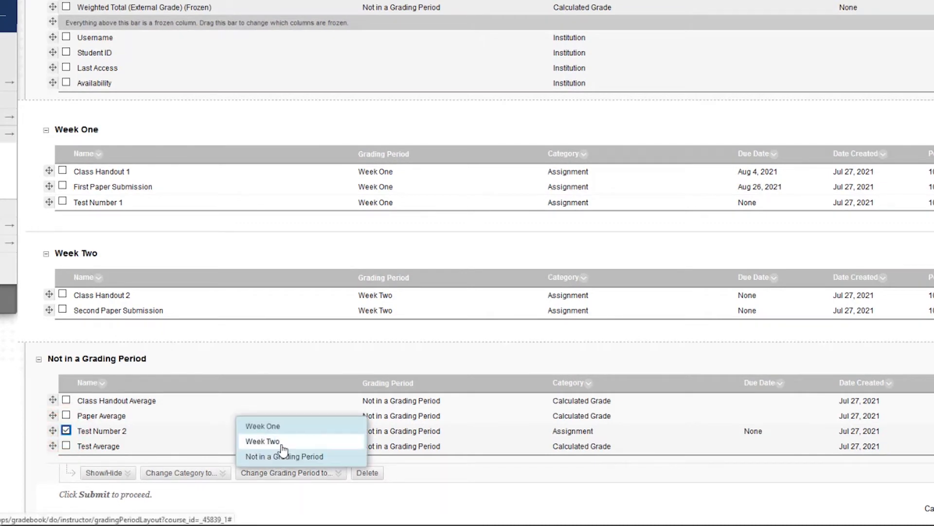
left_click(262, 441)
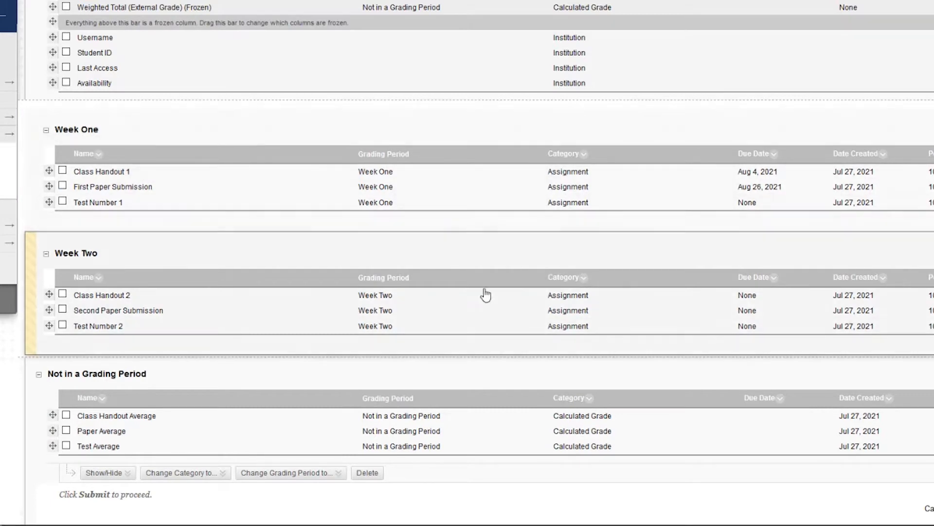
- Change the category of Test Number 1 and Test Number 2 to Test and submit the column organization
left_click(62, 326)
left_click(63, 202)
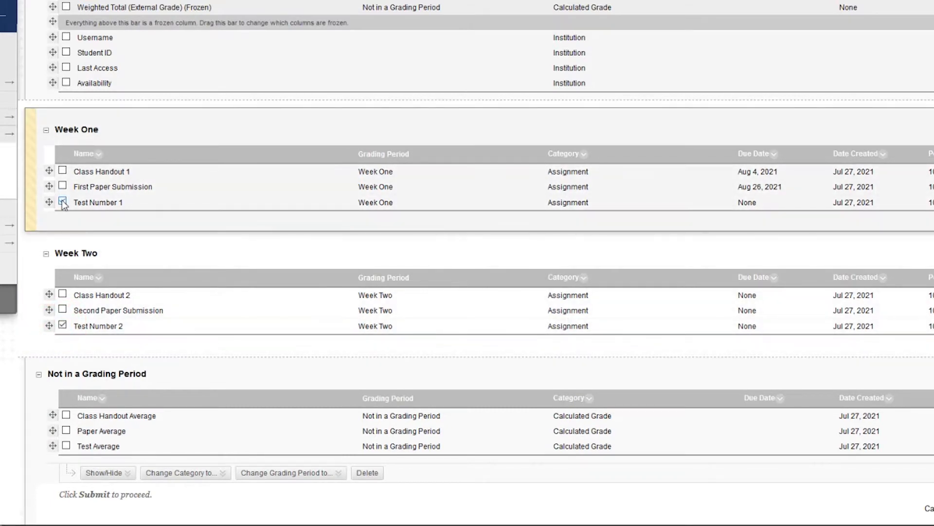
scroll(346, 360, "up", 3)
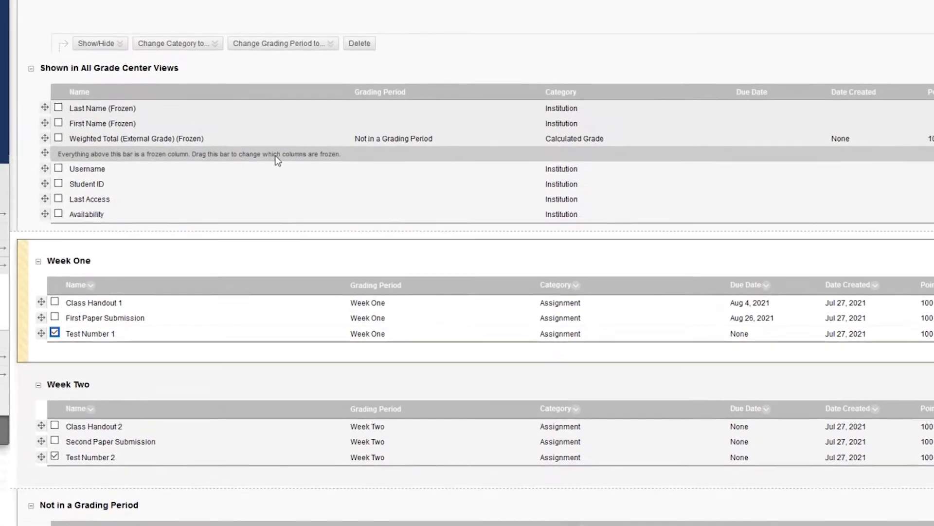
left_click(214, 44)
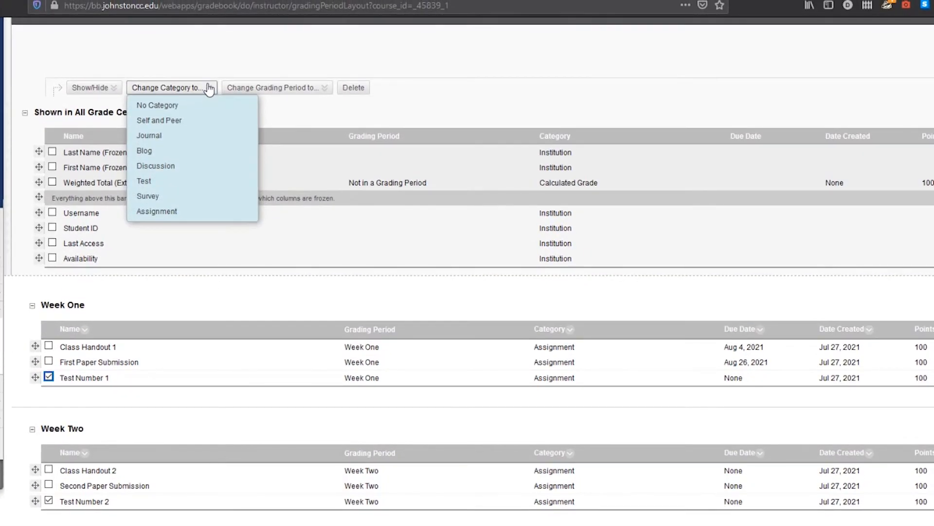
left_click(209, 89)
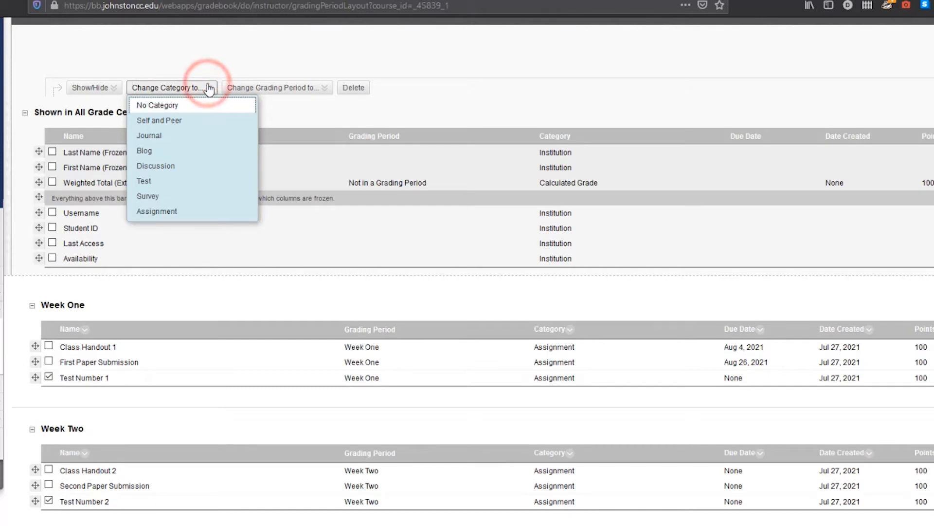
left_click(174, 181)
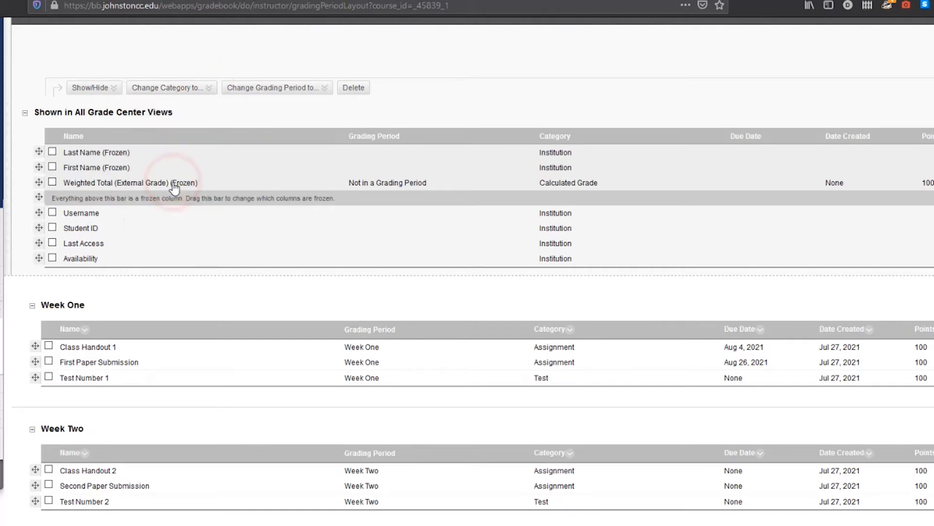
scroll(550, 423, "down", 2)
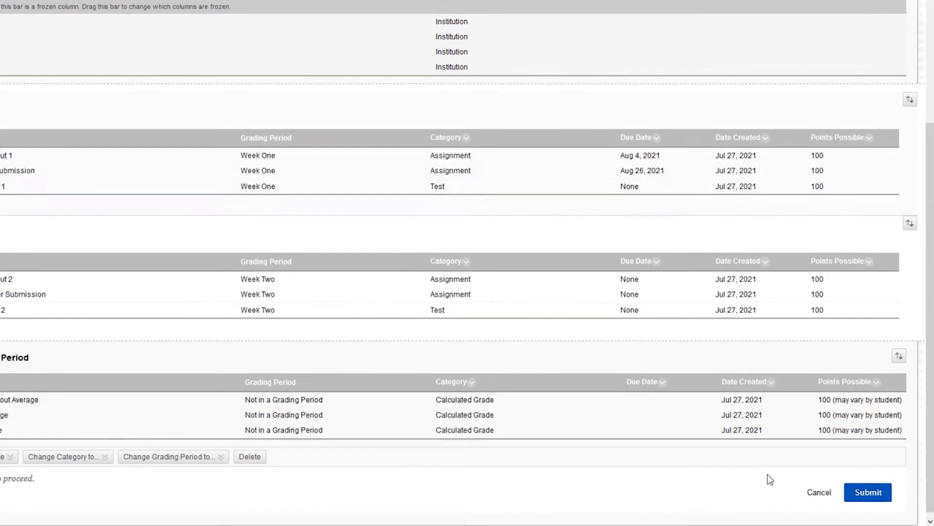
left_click(867, 492)
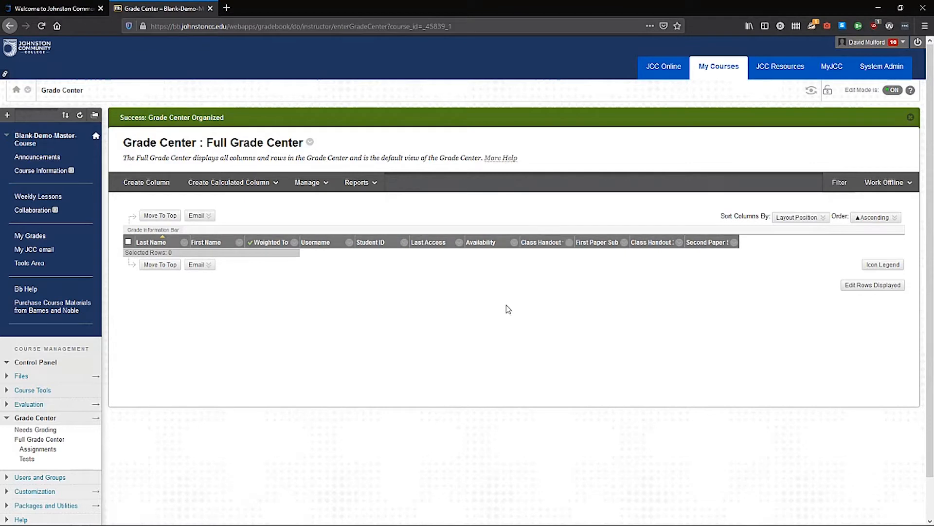
- Start a calculated average column and name it Class Handout Average
left_click(273, 183)
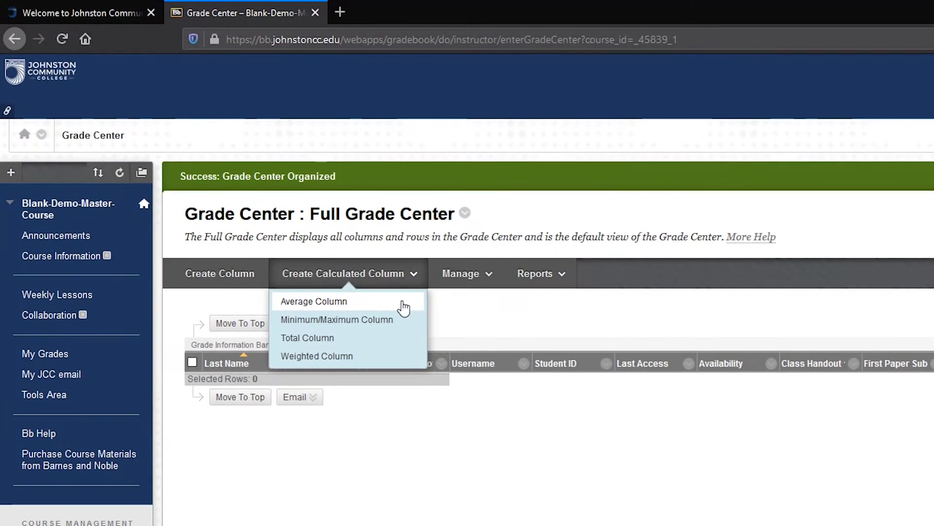
left_click(402, 306)
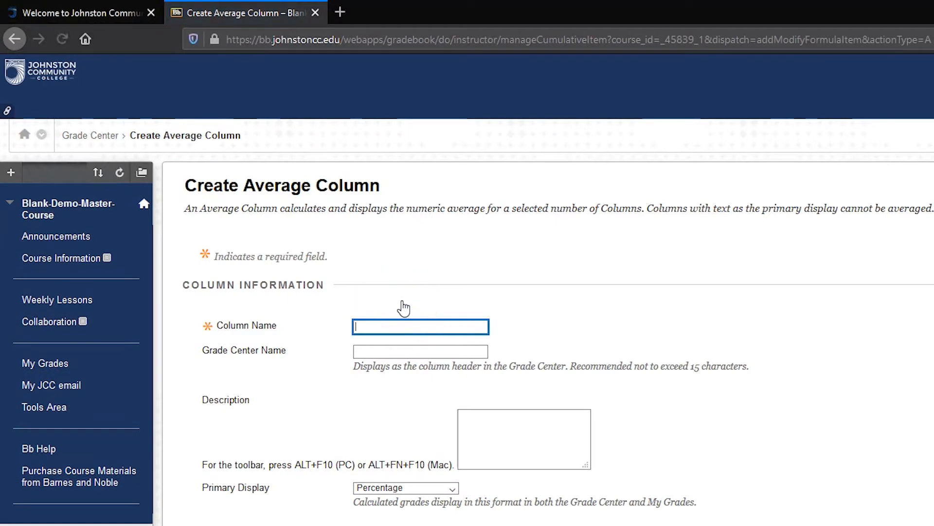
type("Class Handout ")
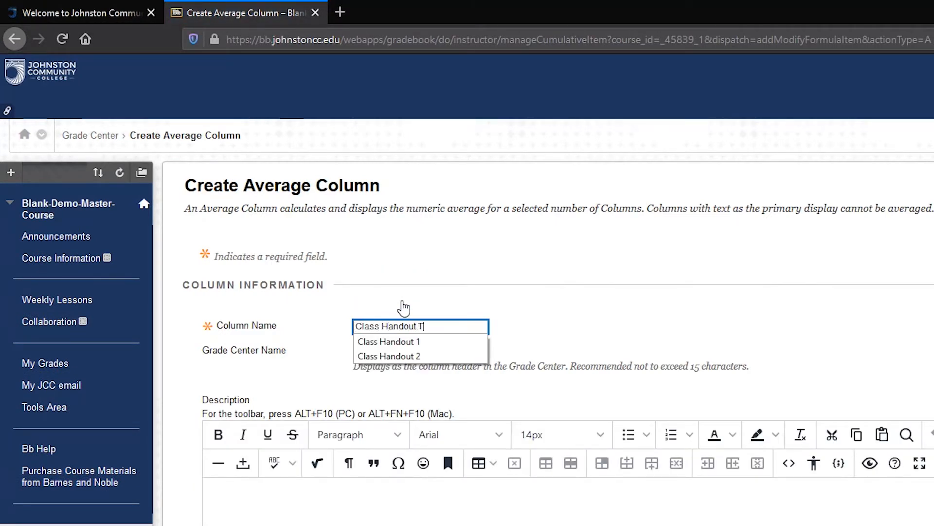
type("Tot")
key("BackSpace")
key("BackSpace")
key("BackSpace")
type("verage")
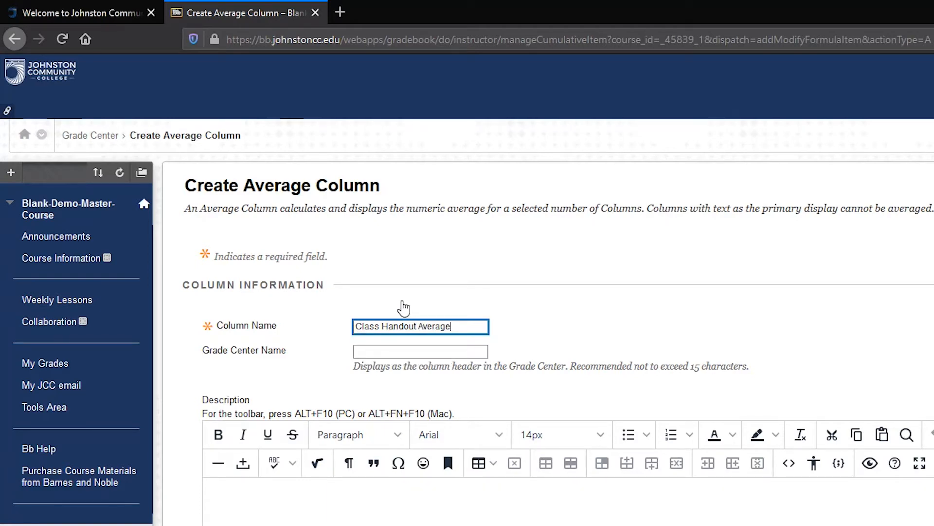
- Keep the grading period at None, include only the selected columns Class Handout 1 and Class Handout 2 in the average, and submit the column
scroll(605, 440, "down", 6)
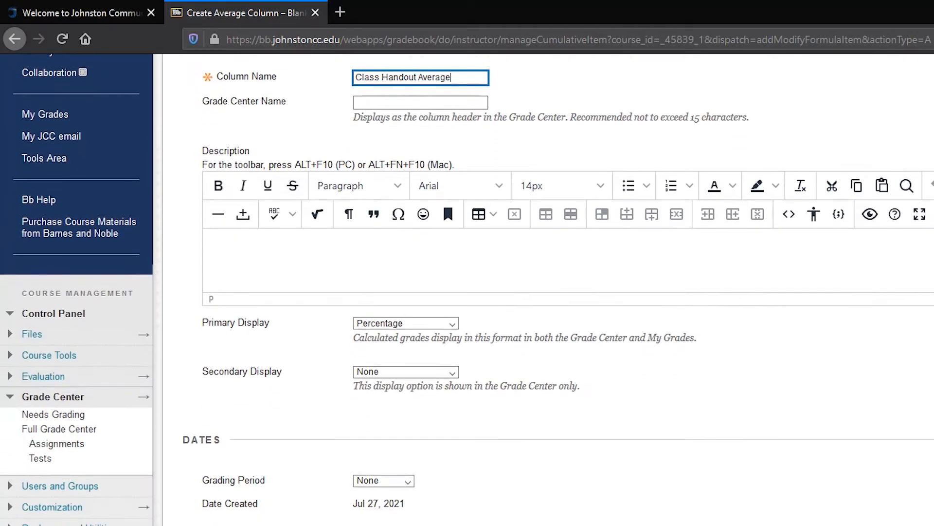
left_click(408, 402)
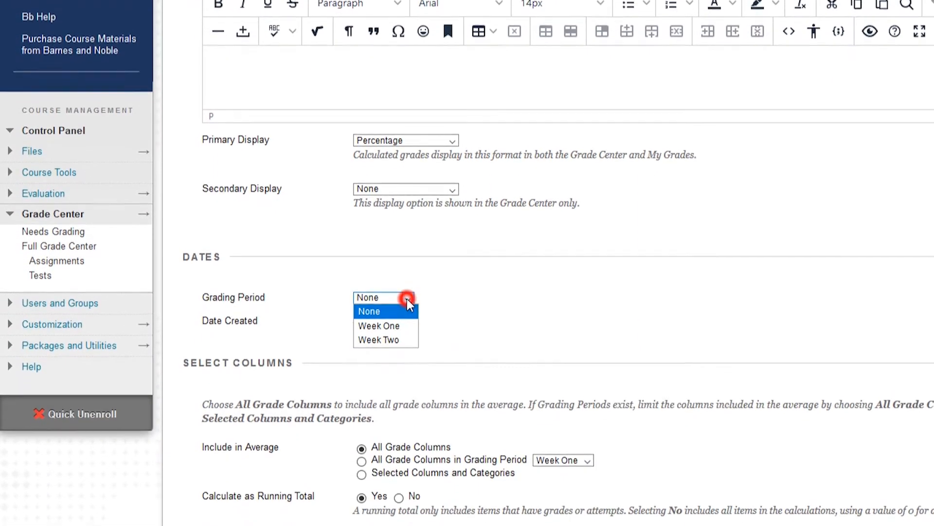
left_click(408, 402)
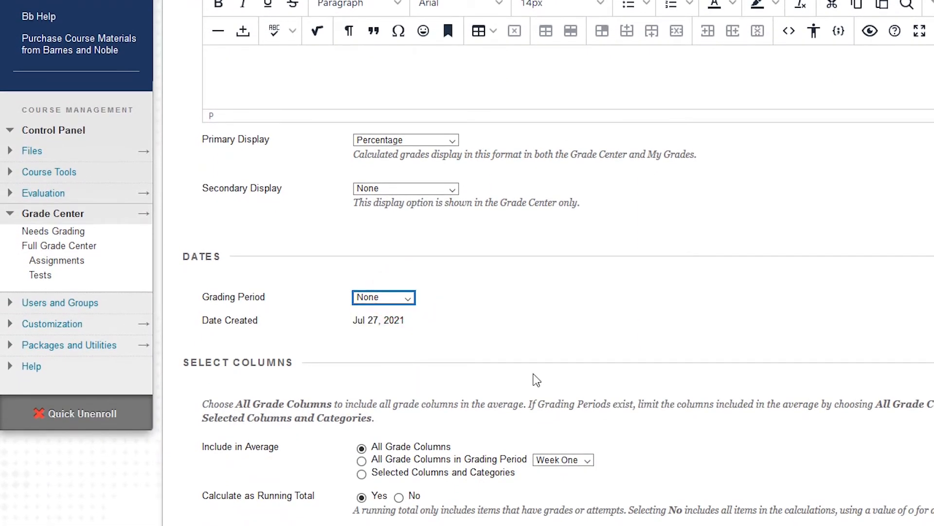
scroll(535, 375, "down", 3)
scroll(535, 360, "down", 2)
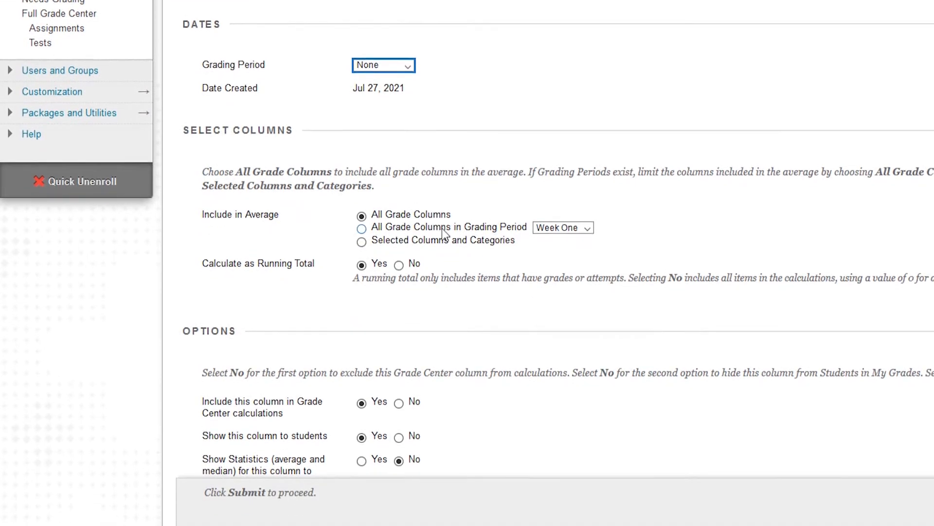
left_click(361, 233)
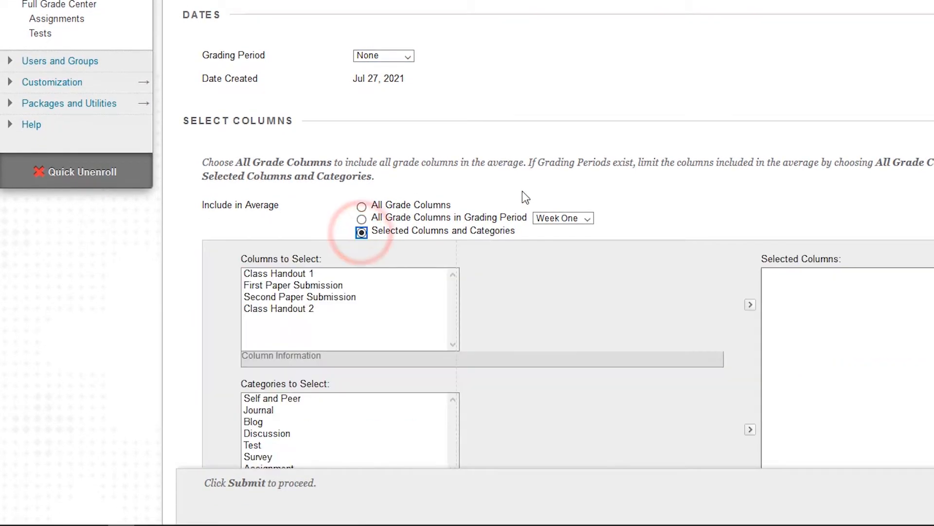
scroll(476, 242, "down", 2)
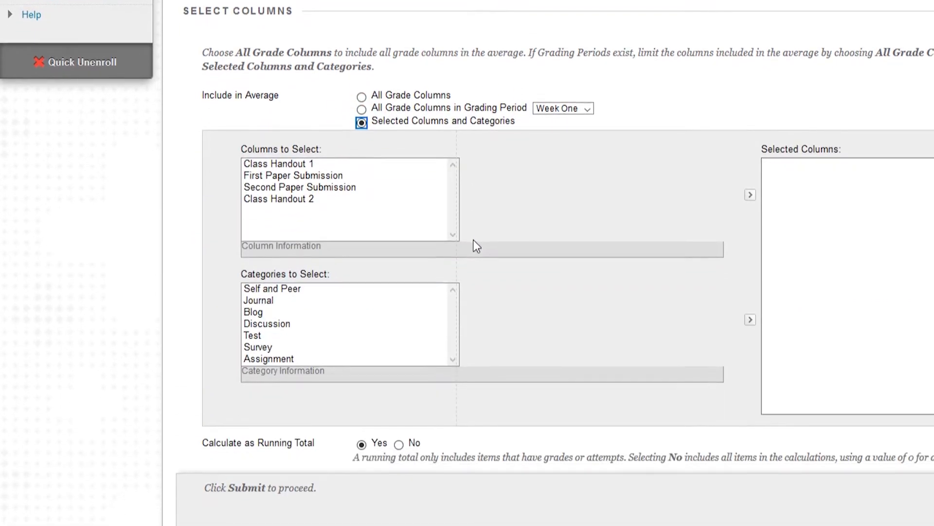
scroll(287, 219, "up", 1)
left_click(304, 245)
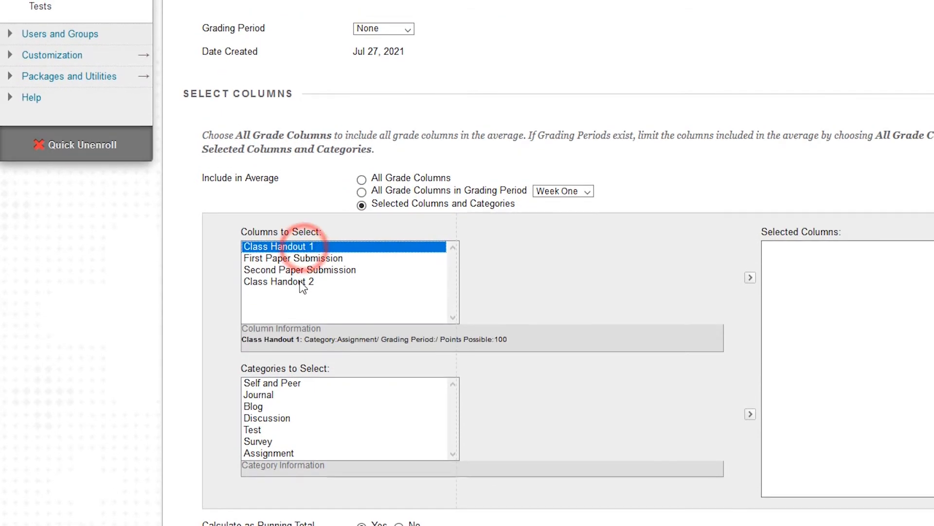
left_click(301, 280)
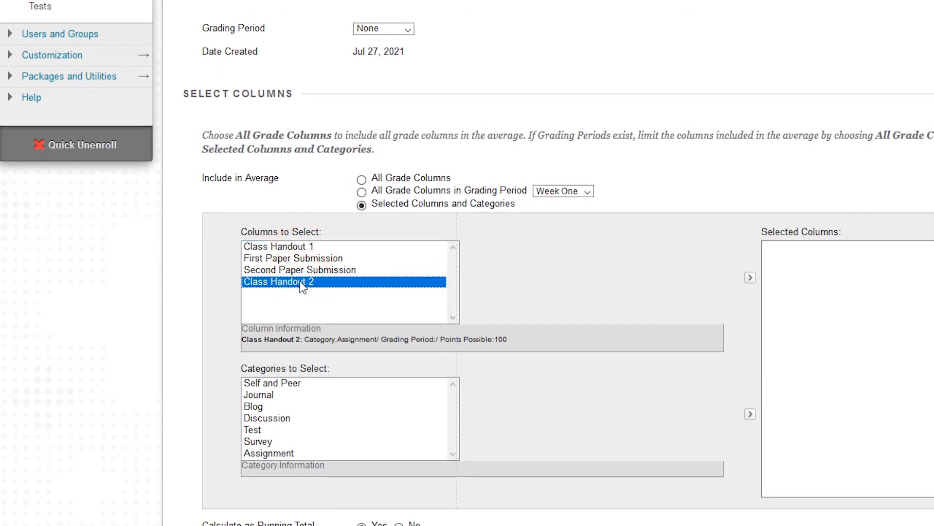
left_click(305, 245, "ctrl")
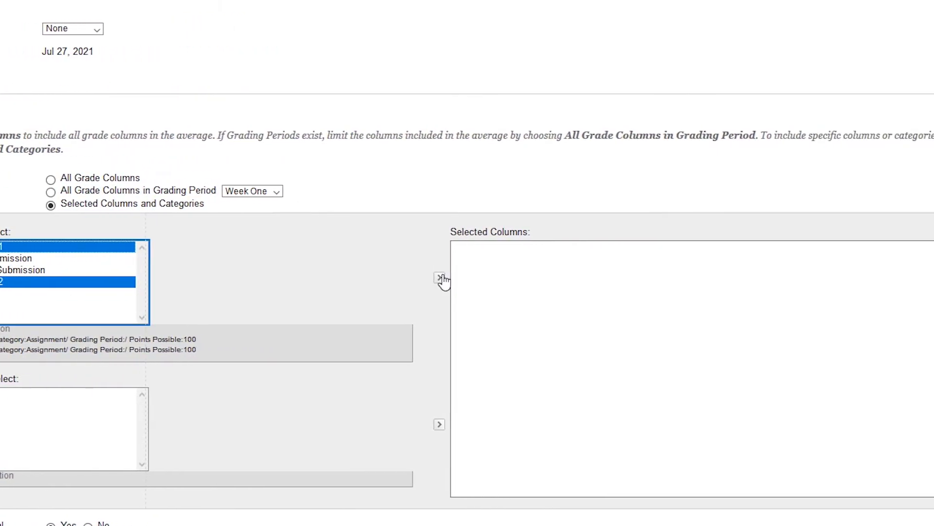
left_click(439, 278)
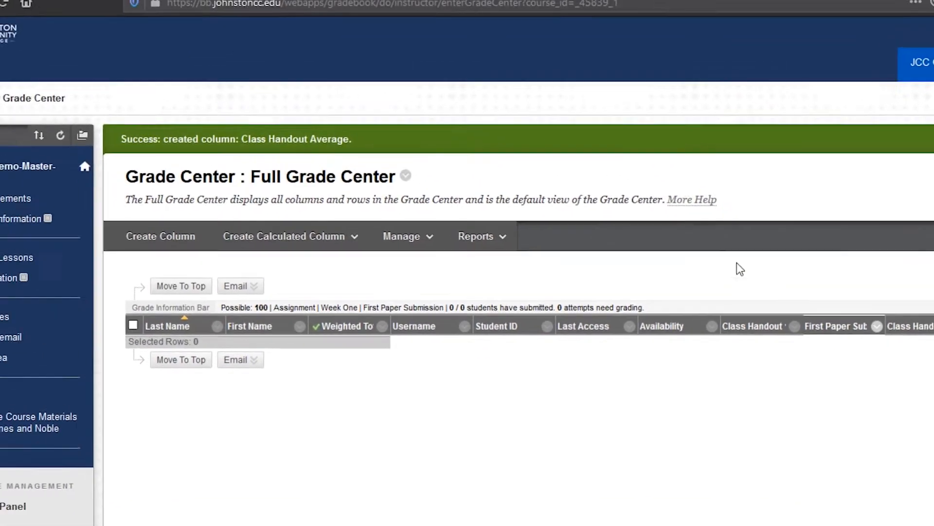
- Start another calculated average column and name it Paper Average
left_click(91, 91)
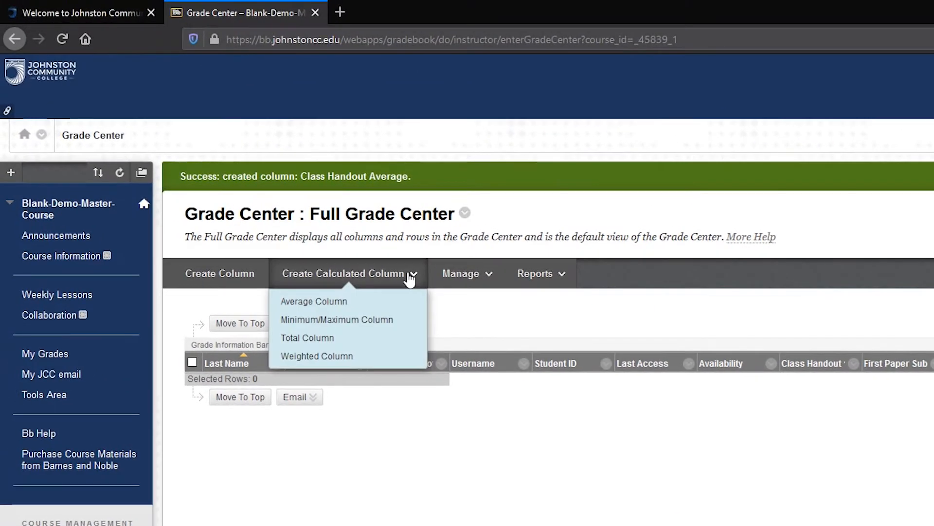
left_click(405, 272)
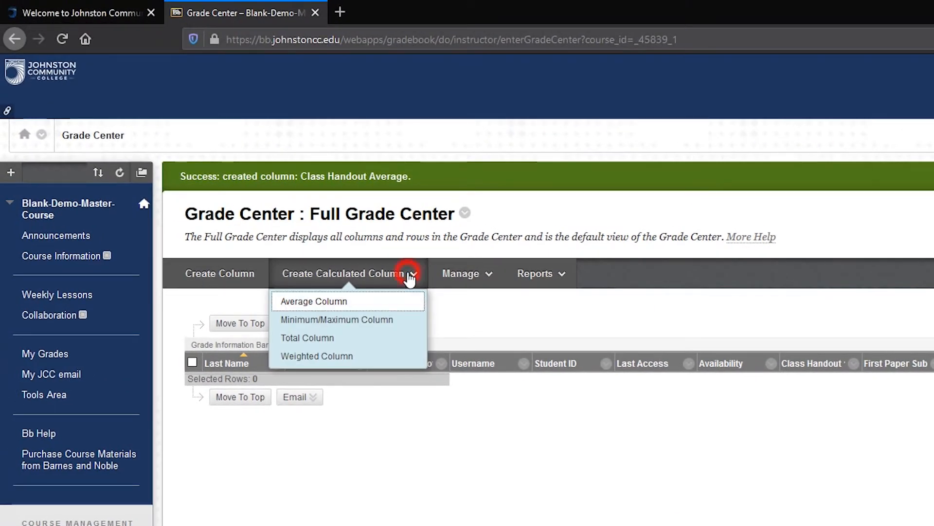
left_click(379, 304)
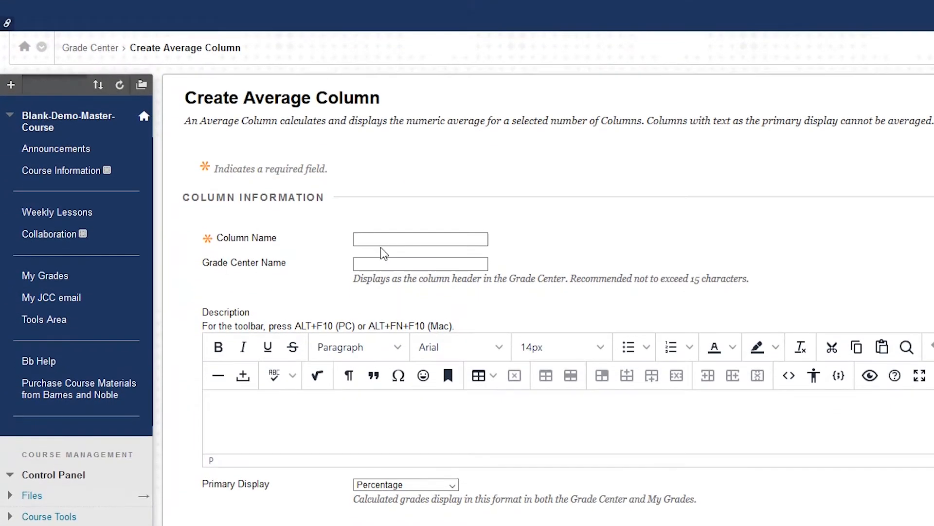
left_click(384, 238)
type("Paper")
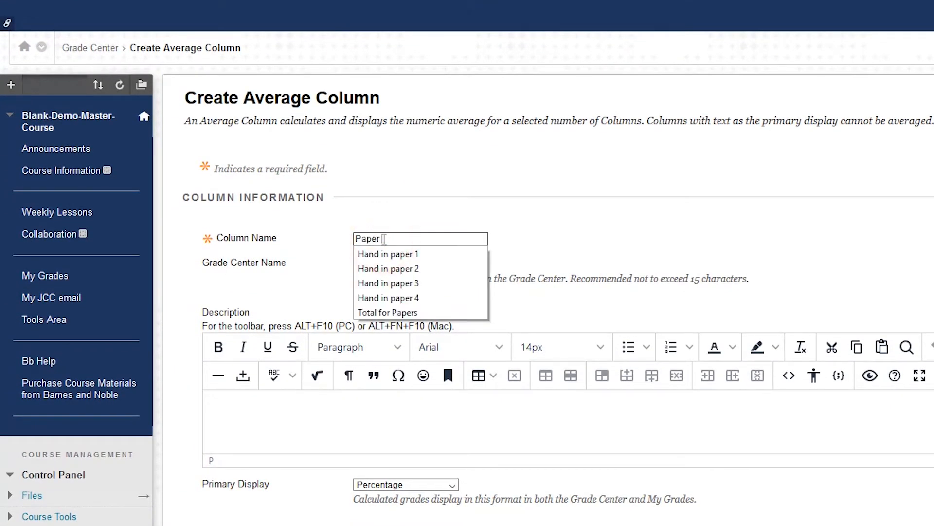
type(" Averag")
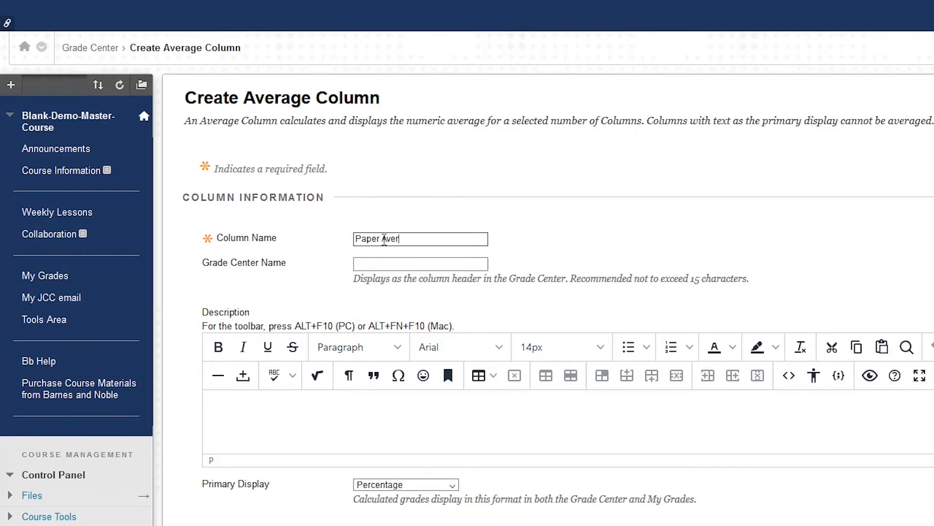
type("e")
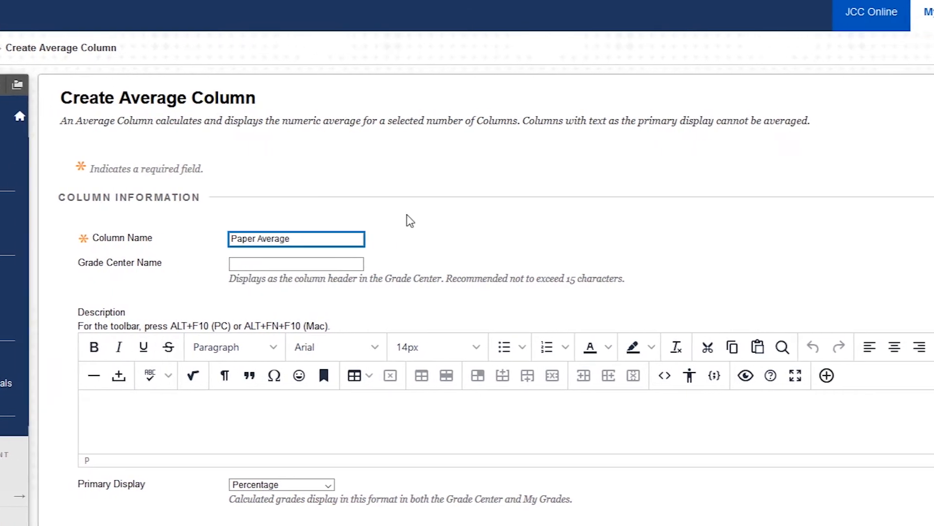
left_click(394, 230)
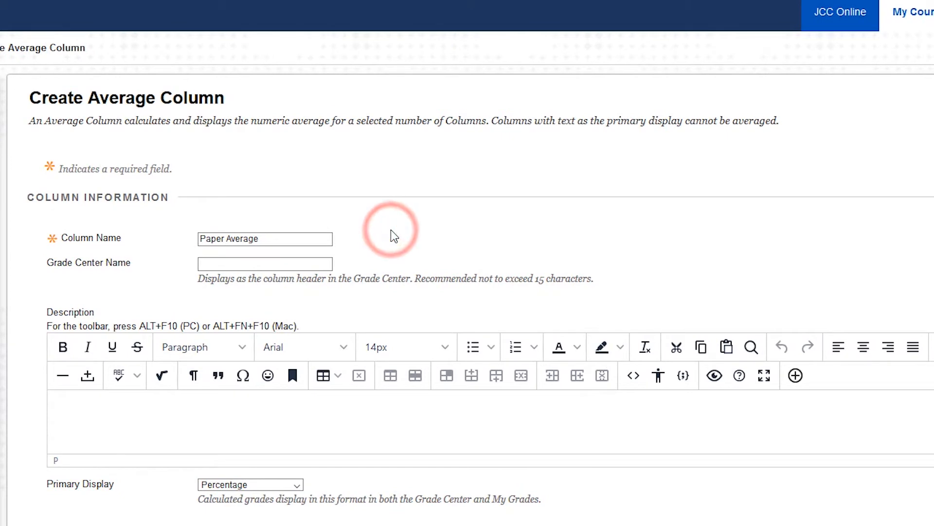
- Include only the selected columns First Paper Submission and Second Paper Submission in the average, and submit the column
scroll(390, 229, "down", 3)
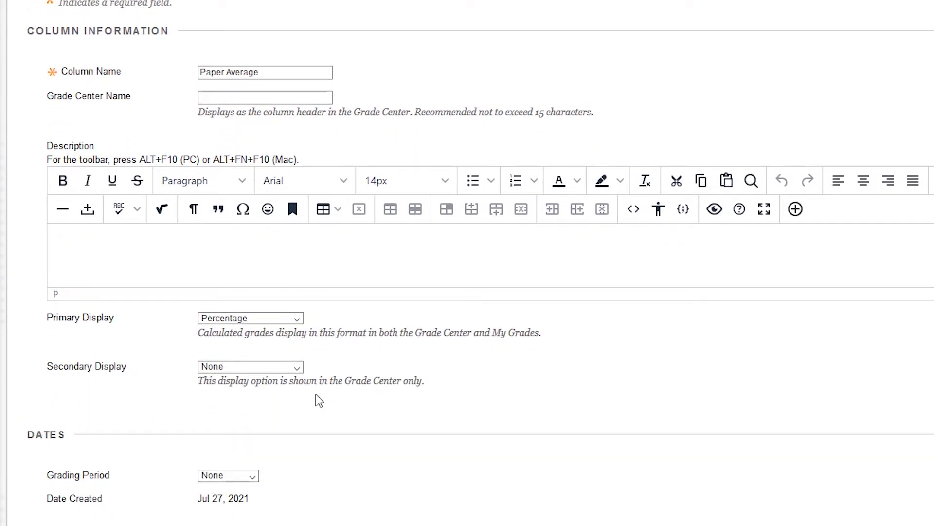
scroll(316, 391, "down", 4)
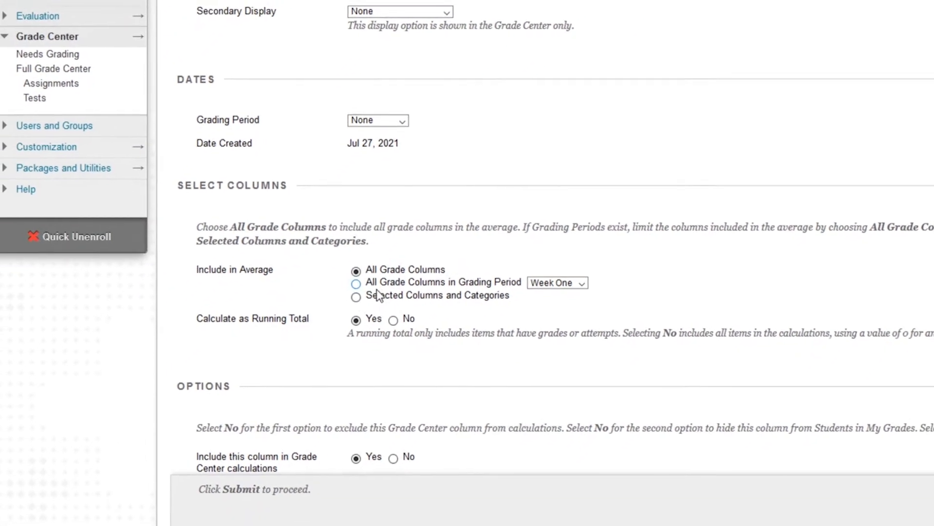
left_click(354, 299)
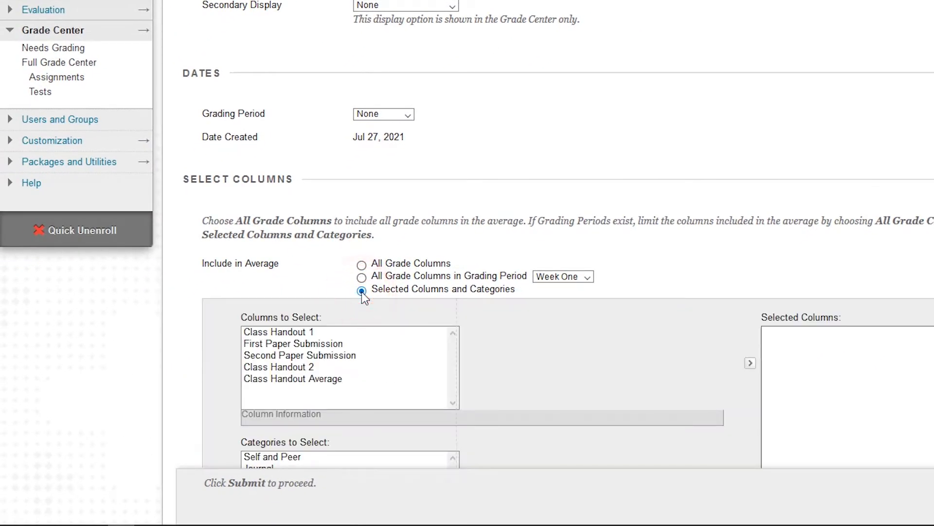
left_click(310, 346)
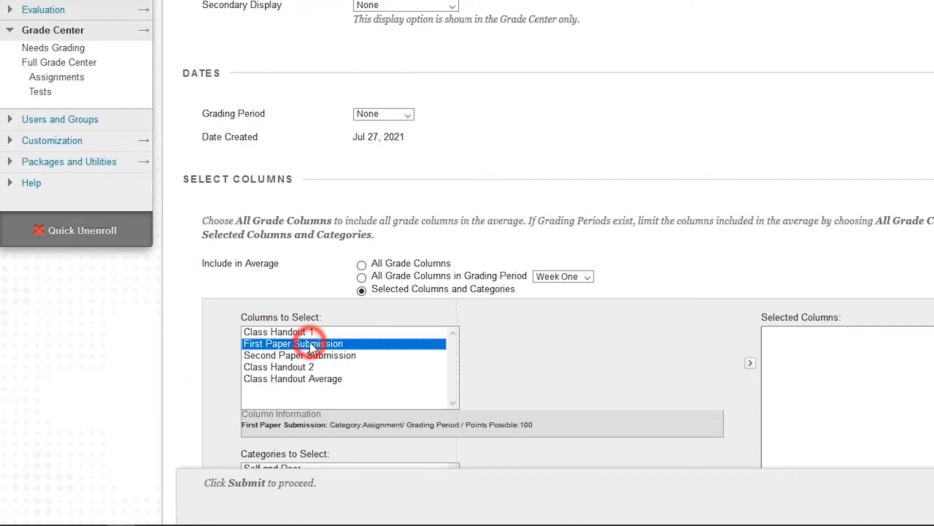
left_click(309, 354, "ctrl")
left_click(310, 355)
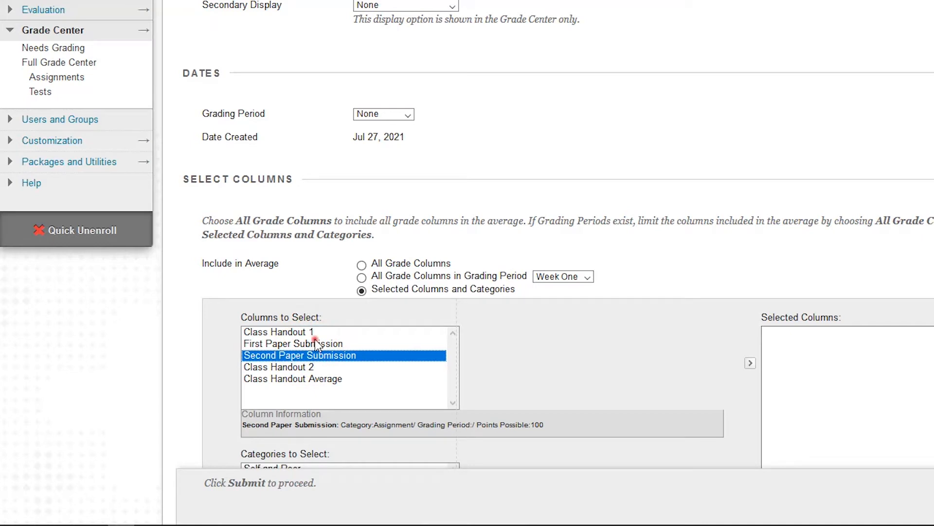
left_click(315, 340, "ctrl")
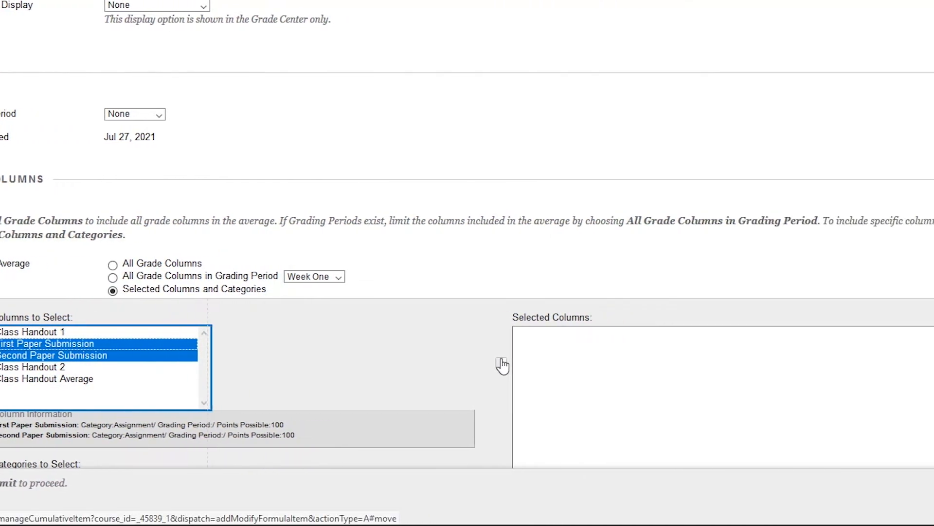
left_click(693, 364)
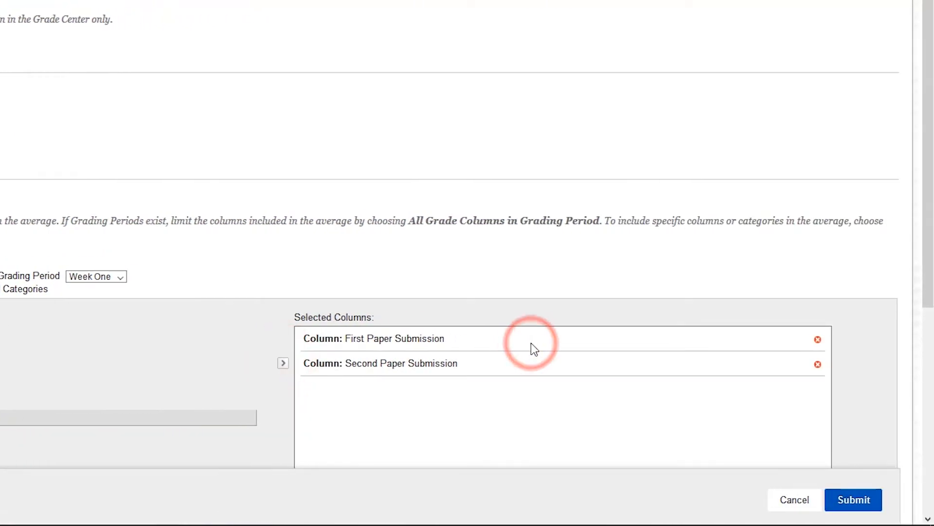
scroll(531, 343, "down", 5)
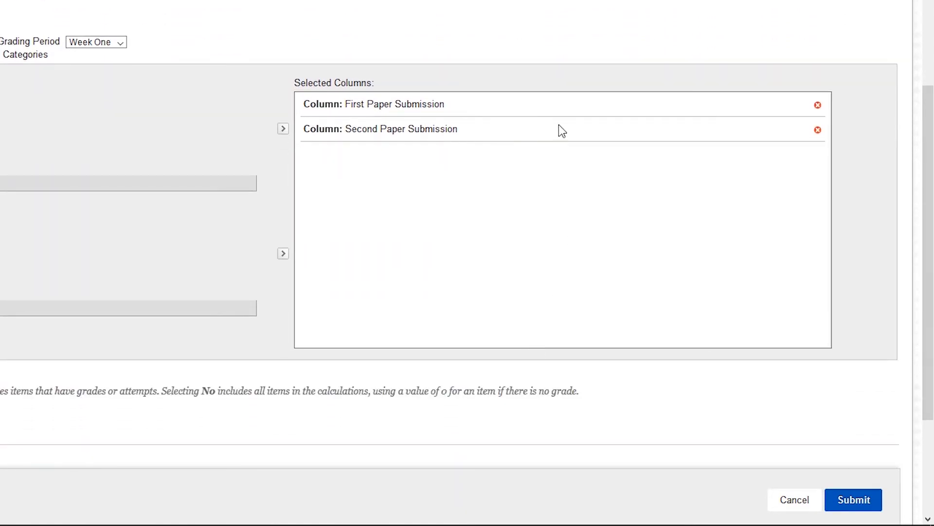
scroll(558, 125, "down", 3)
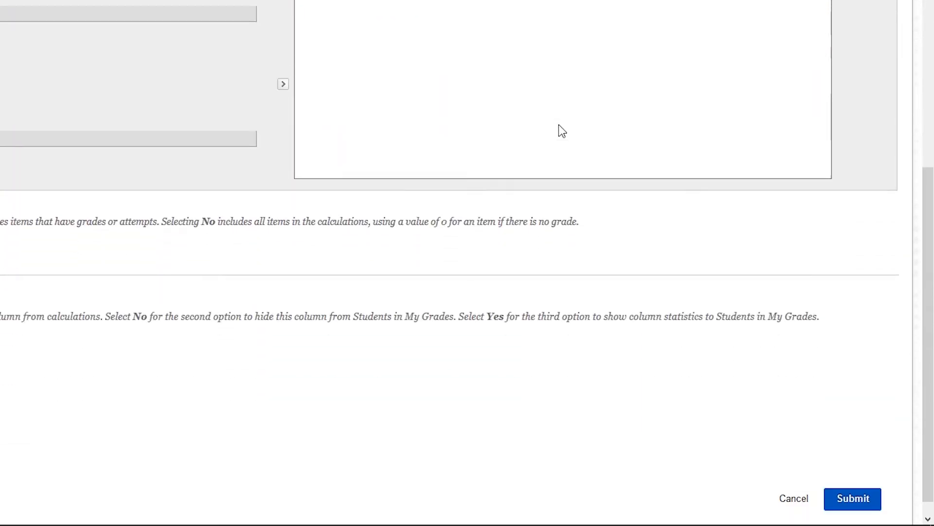
left_click(853, 498)
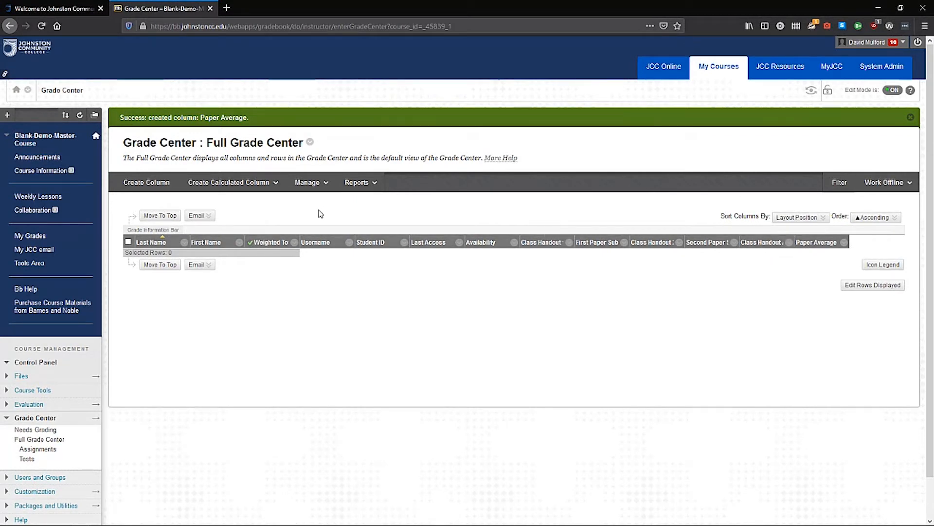
- Open the Weighted Total column's information for editing and go to its column and category selection
left_click(276, 184)
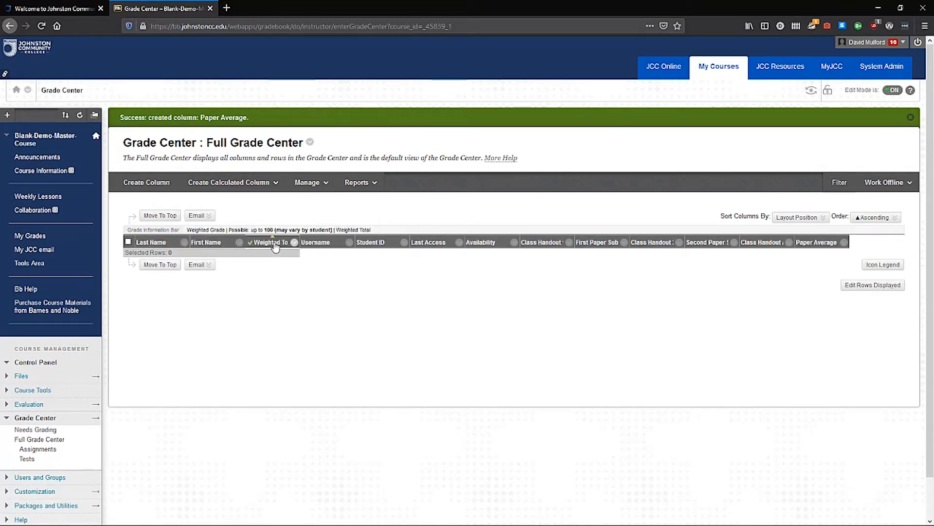
left_click(294, 243)
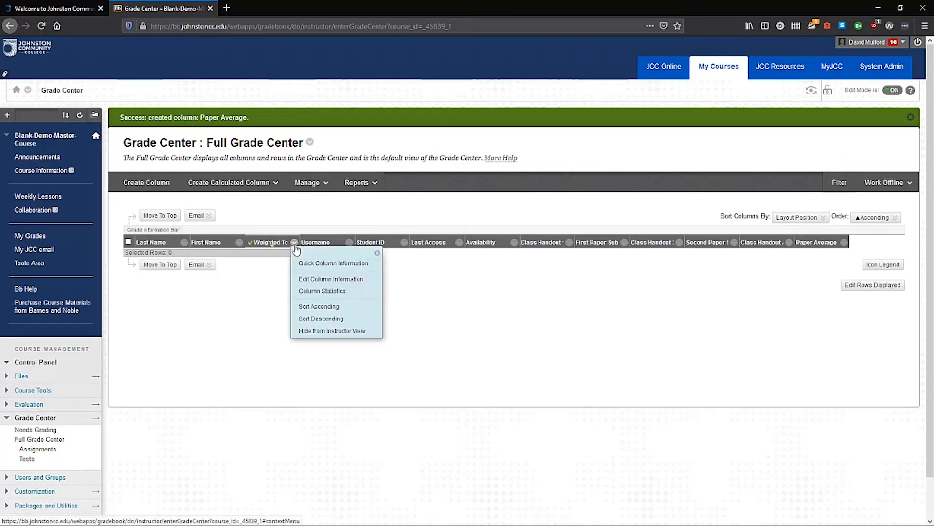
left_click(318, 280)
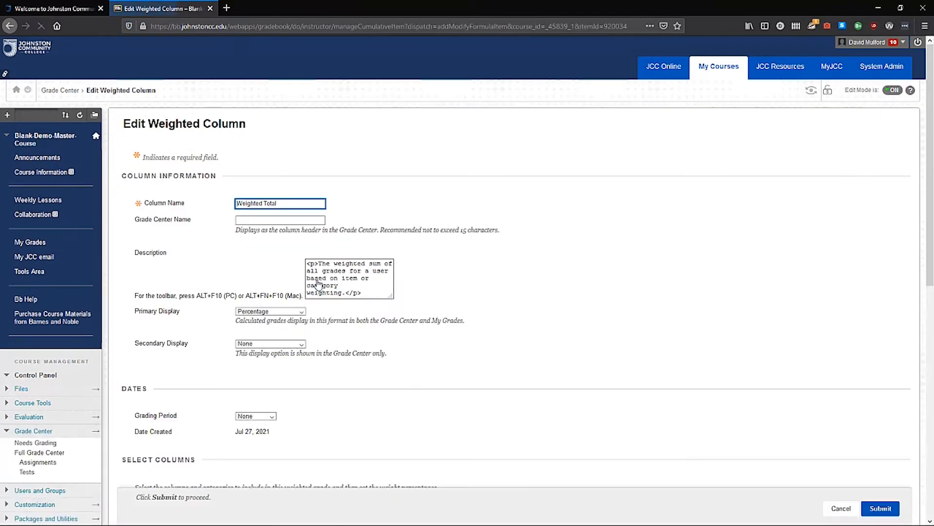
scroll(317, 280, "down", 5)
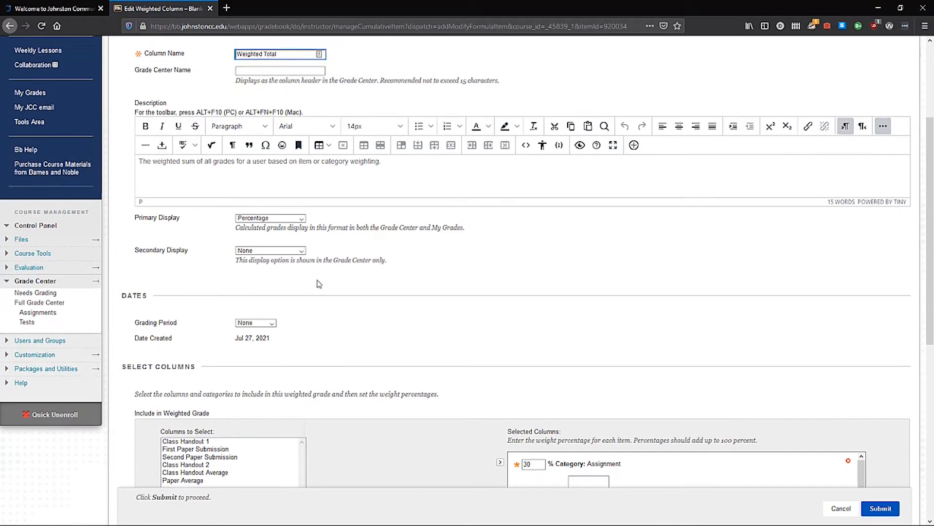
scroll(307, 213, "up", 1)
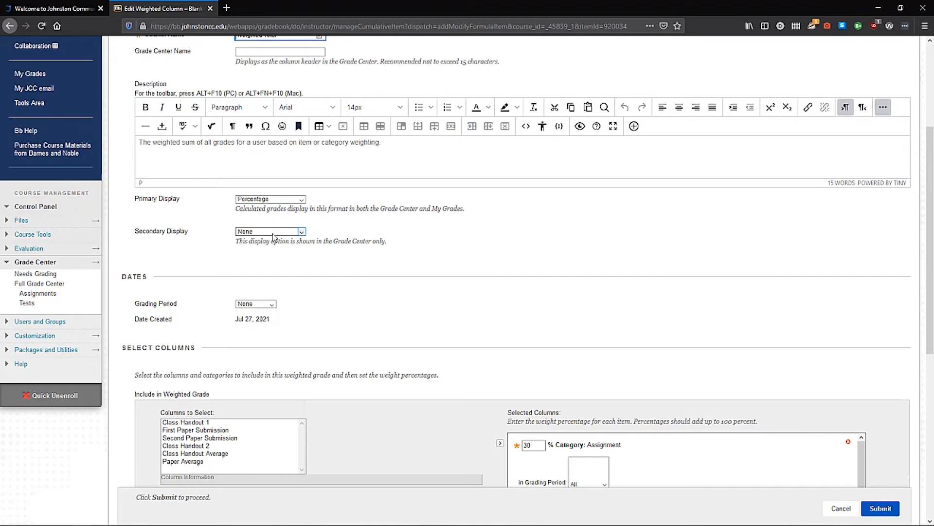
scroll(337, 316, "down", 4)
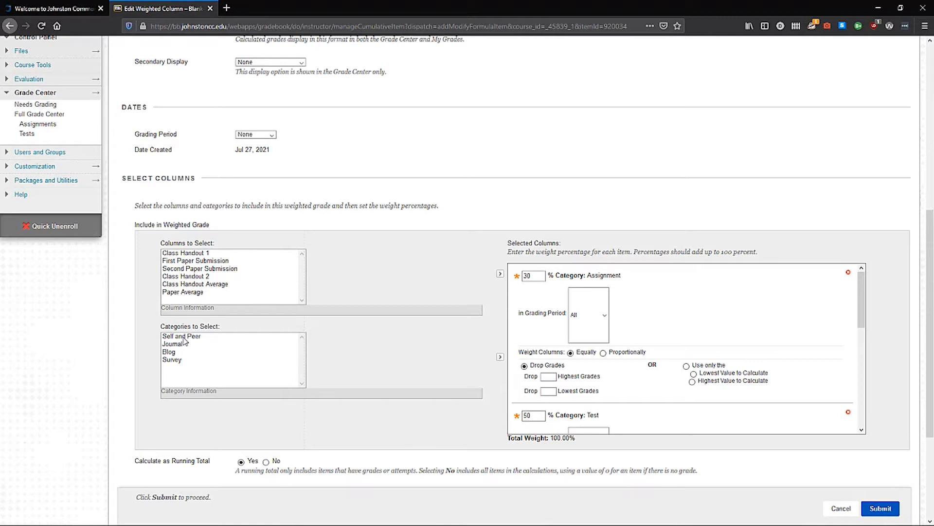
- Remove the Assignment, Test and Discussion categories from the columns selected for the weighted grade
left_click(184, 337)
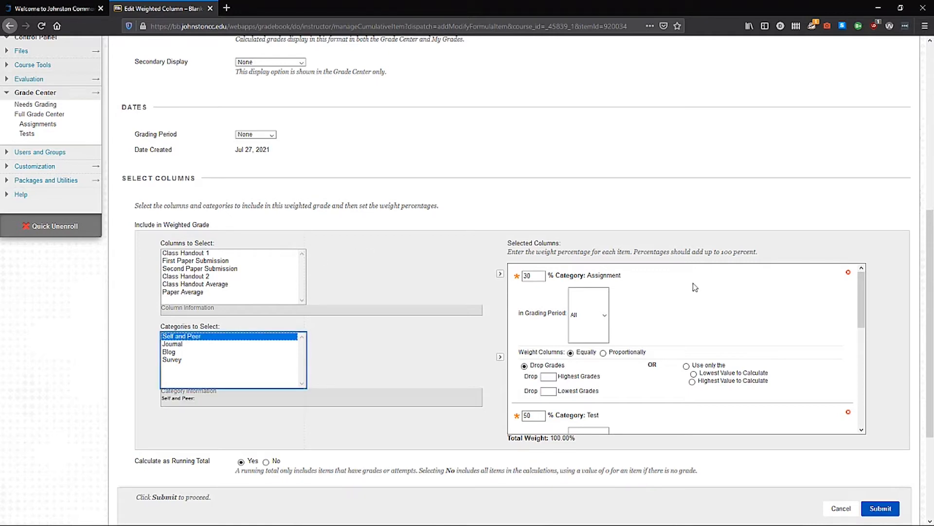
left_click(848, 274)
left_click(848, 272)
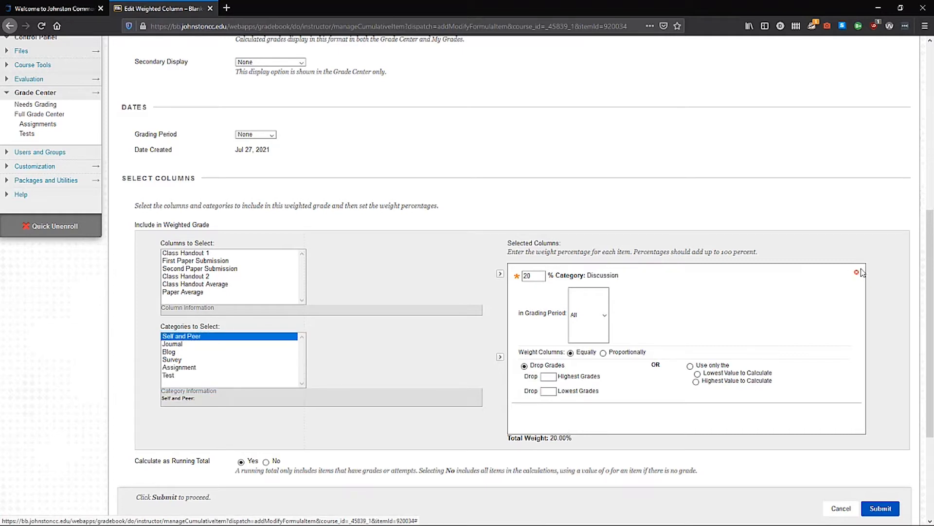
left_click(857, 273)
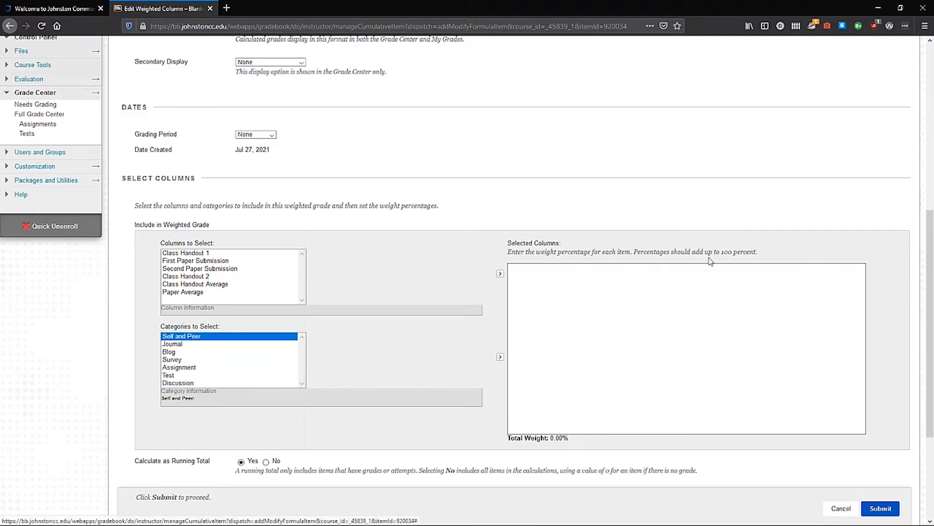
- Add the Assignment category to the columns selected for the weighted grade
left_click(180, 368)
scroll(616, 330, "down", 2)
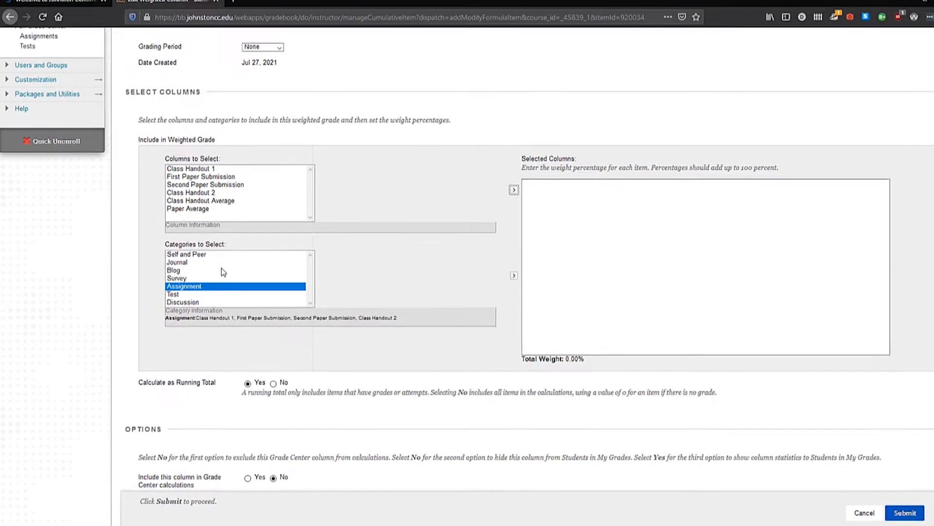
left_click(185, 294)
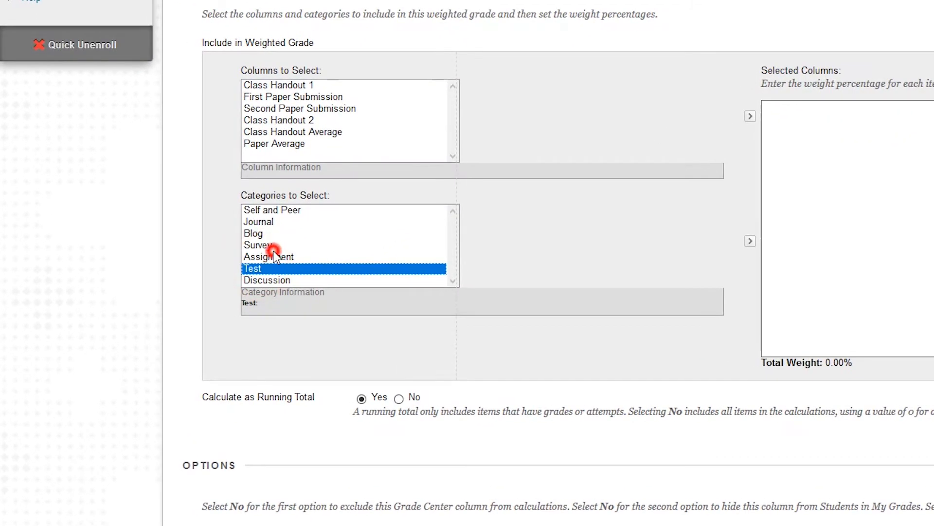
left_click(270, 245)
left_click(273, 257)
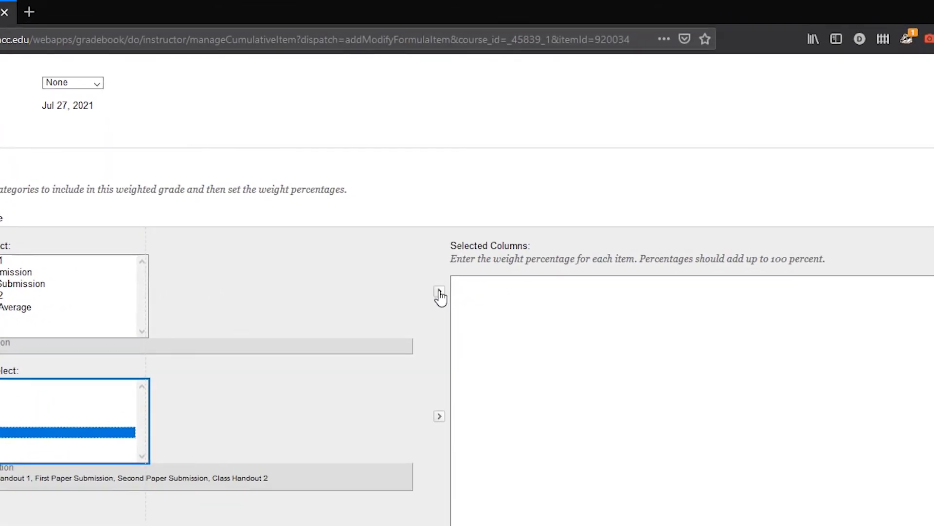
left_click(674, 159)
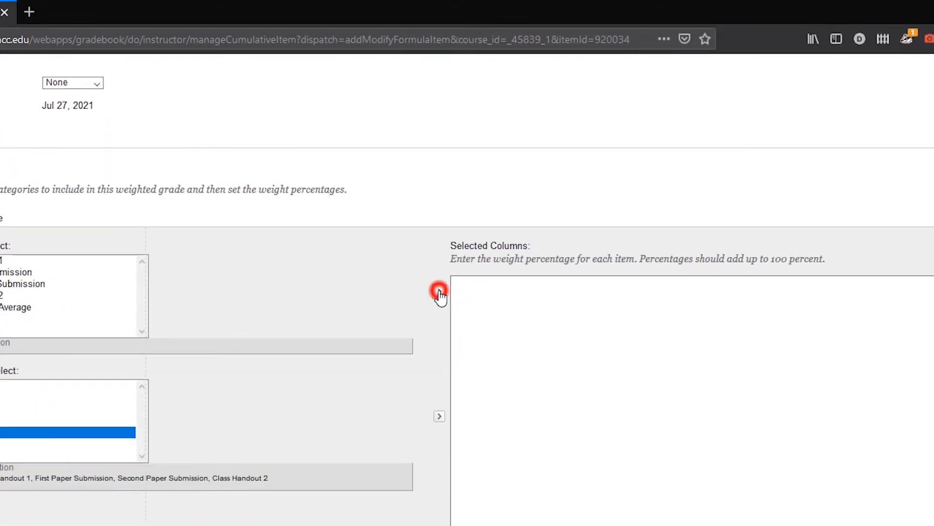
left_click(439, 293)
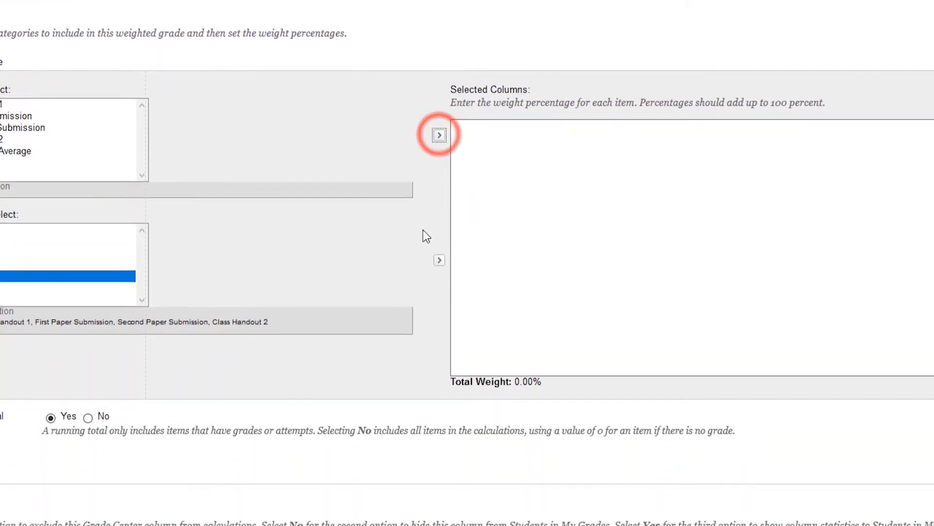
left_click(439, 263)
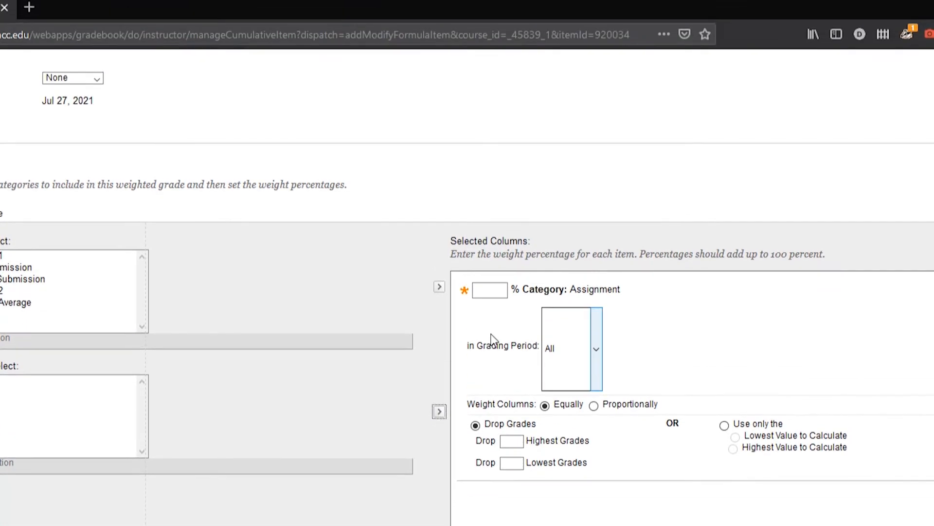
- Set the Assignment category's weight to 50 percent and submit the column, accepting weights that do not add up to 100 percent
left_click(496, 291)
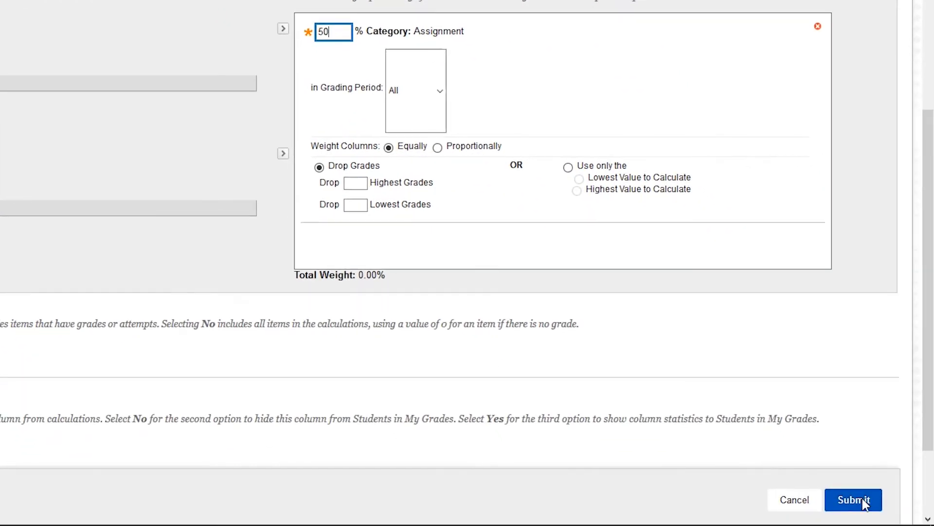
left_click(861, 495)
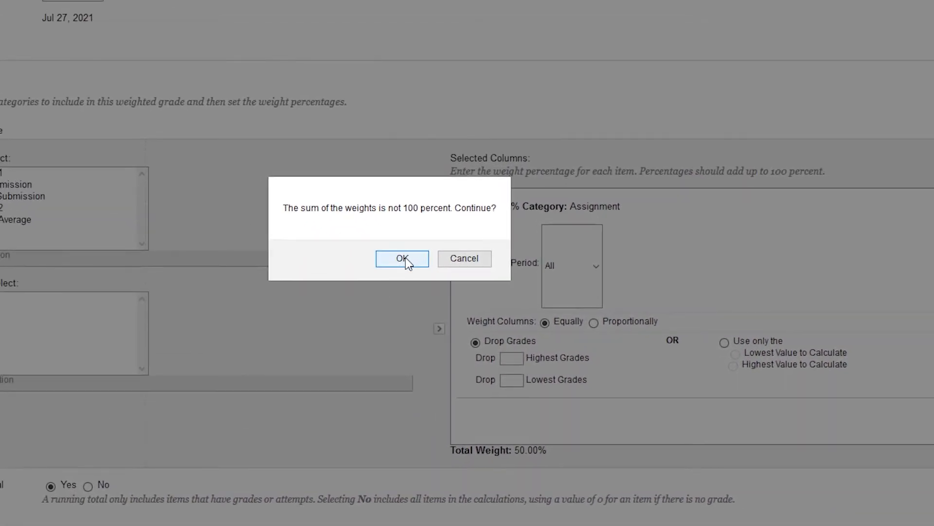
left_click(405, 256)
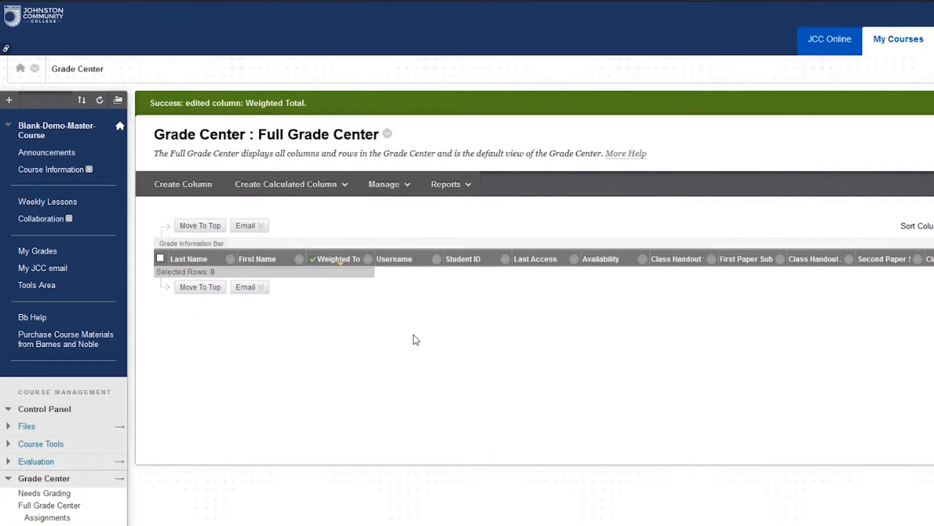
- Open the Weighted Total column's information for editing and add the Test category to the columns selected for the weighted grade
left_click(442, 277)
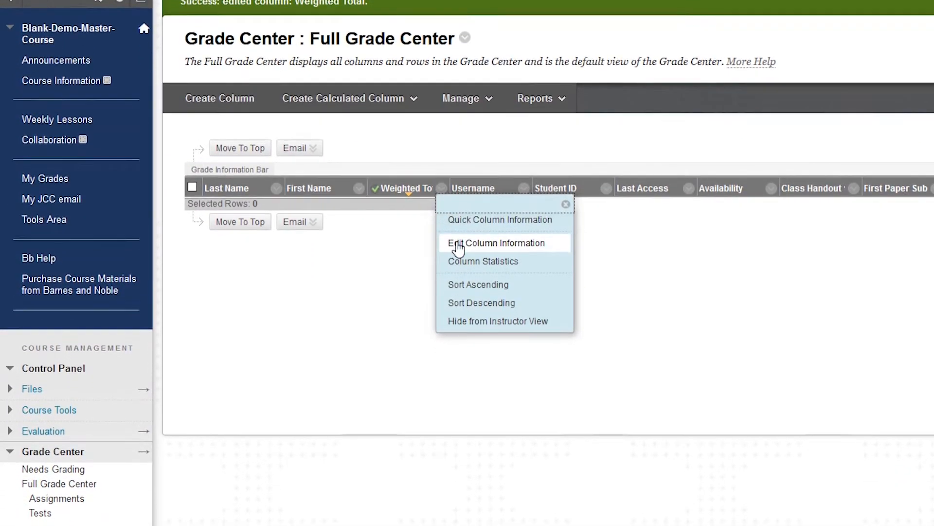
left_click(458, 245)
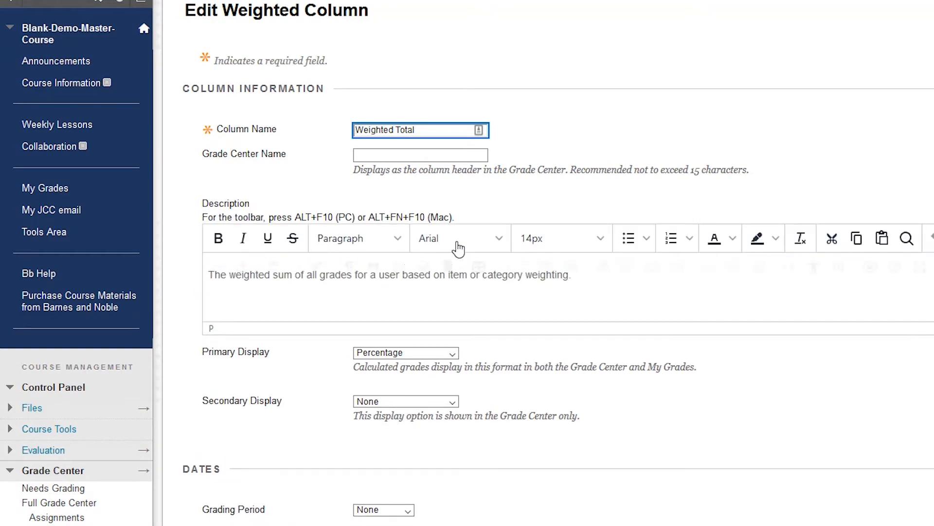
scroll(436, 227, "down", 9)
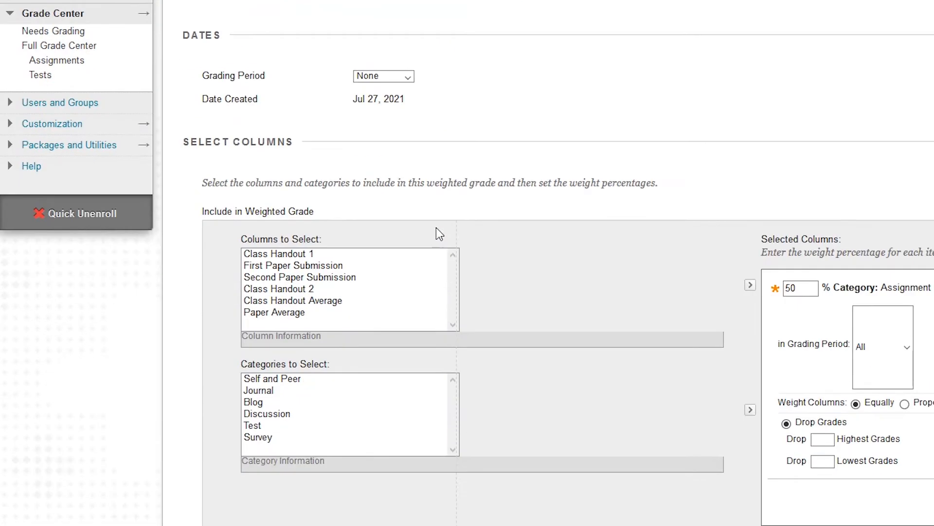
scroll(434, 390, "down", 2)
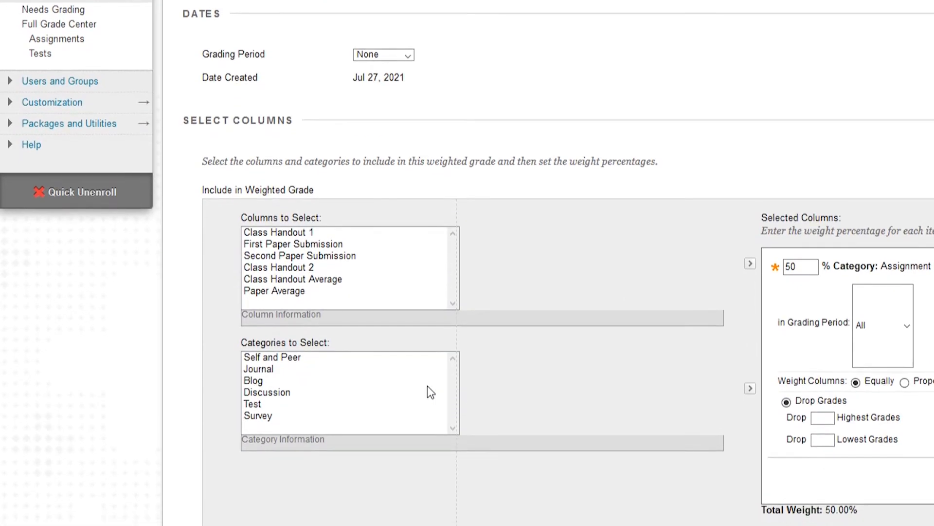
left_click(258, 343)
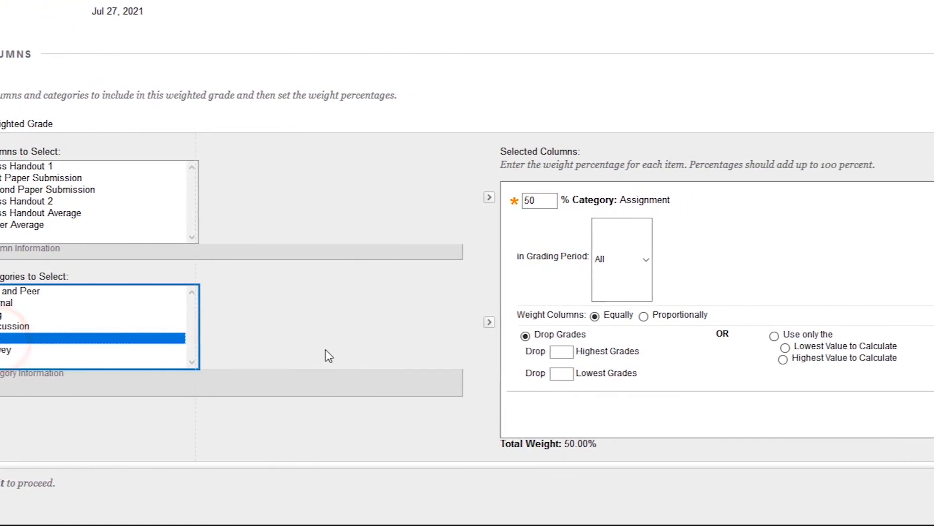
left_click(489, 322)
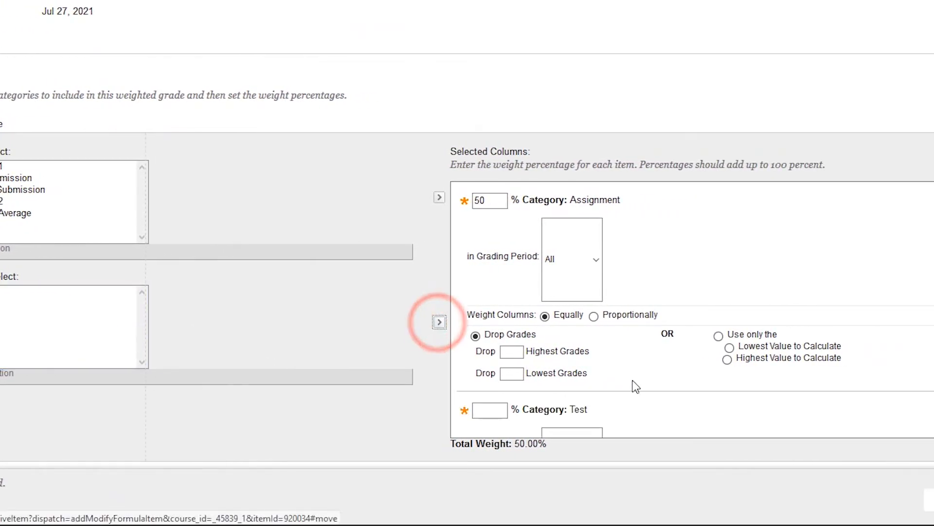
- Set the Test category's weight to 50 percent and submit the Weighted Total column
scroll(634, 384, "down", 3)
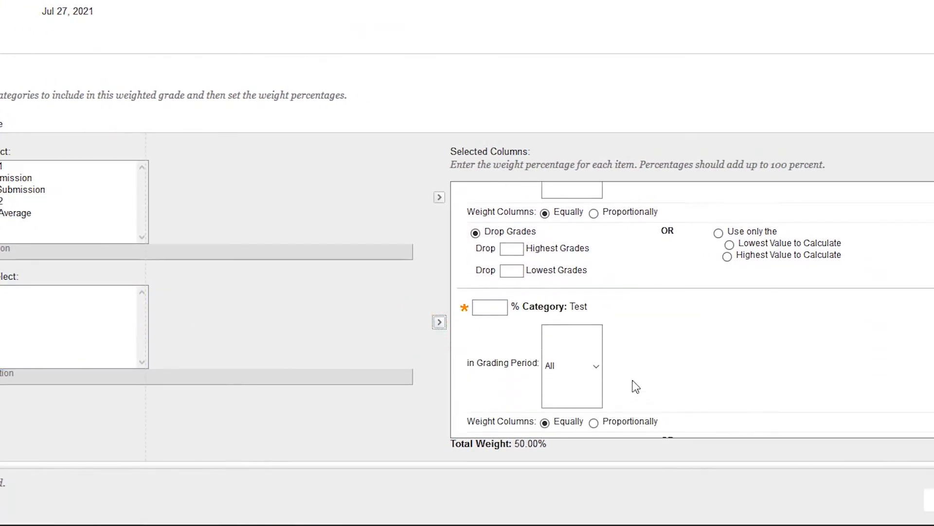
left_click(499, 296)
type("50")
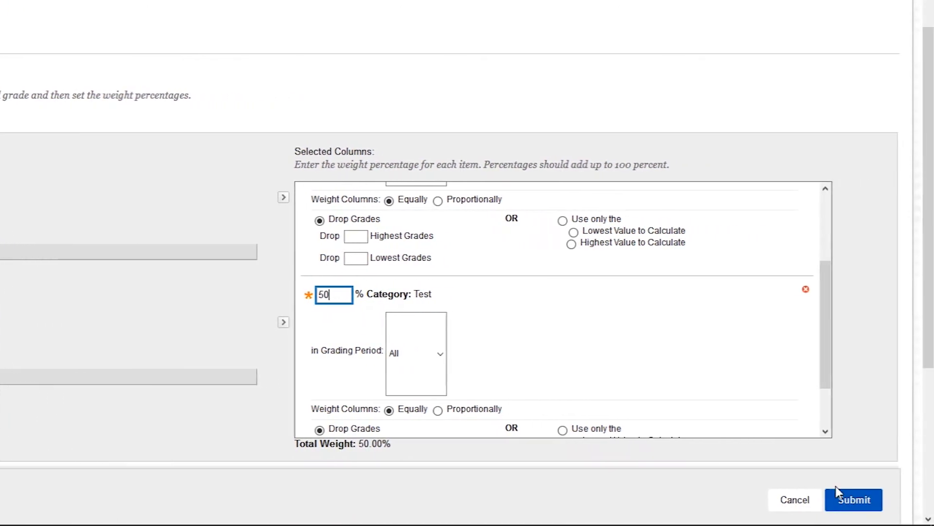
left_click(853, 500)
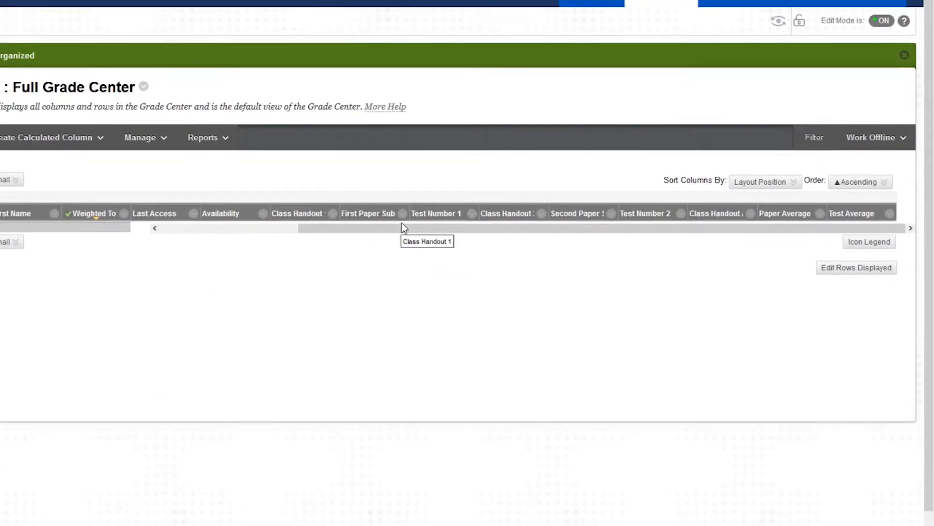
- Set the Test Average column as the external grade, and return the external grade to the Weighted Total column
left_click_drag(520, 250, 579, 246)
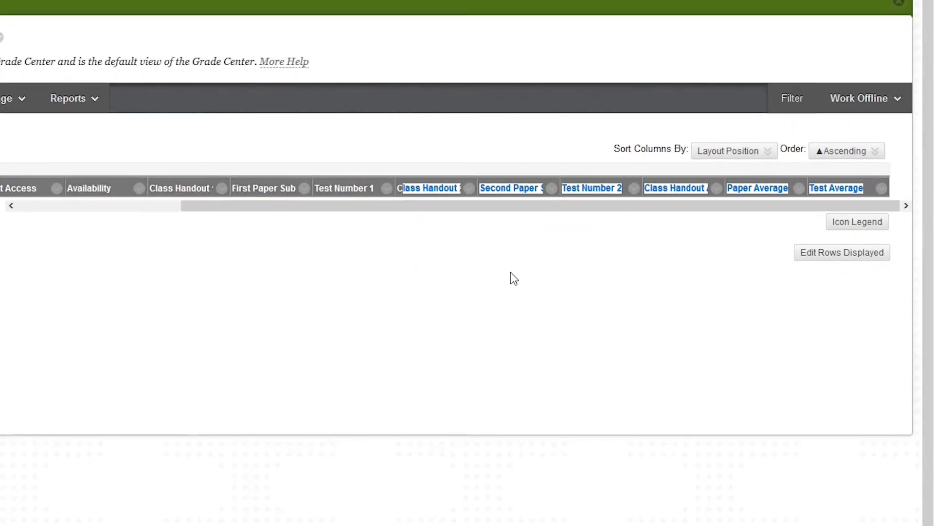
left_click(511, 275)
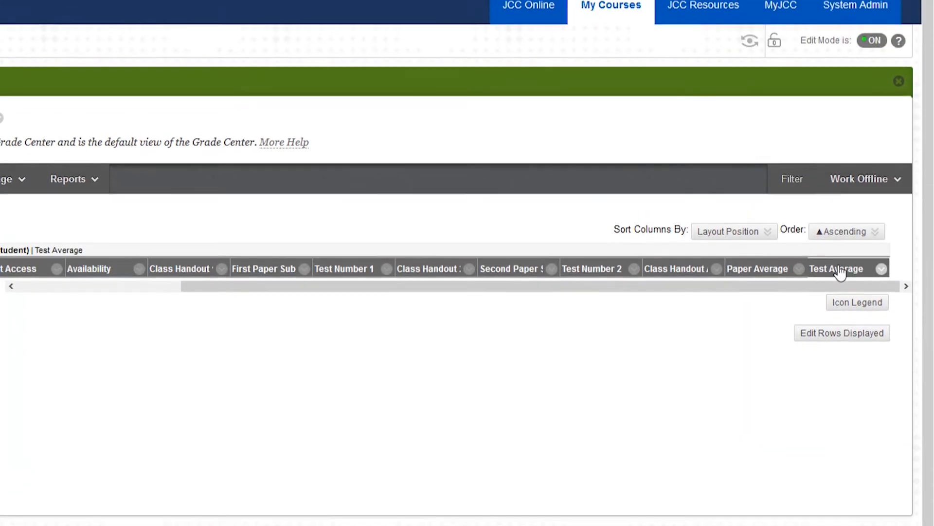
left_click(881, 277)
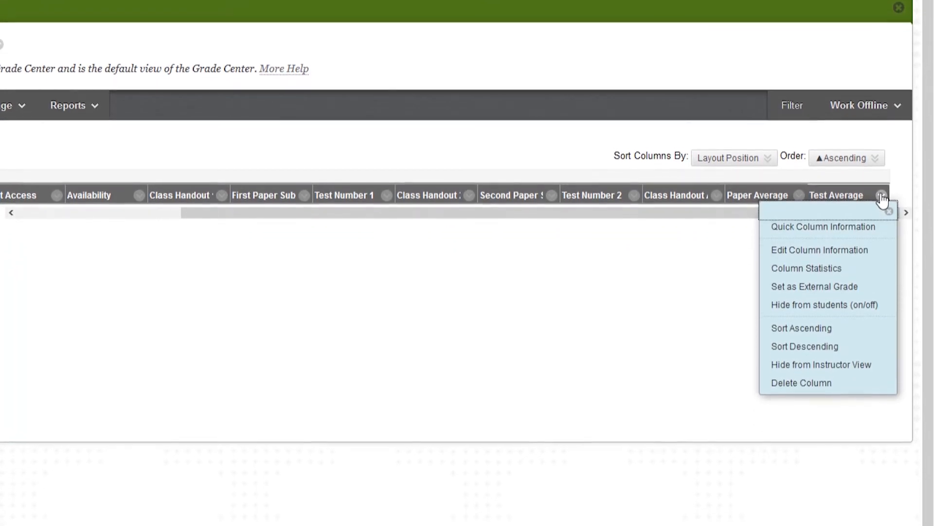
left_click(832, 286)
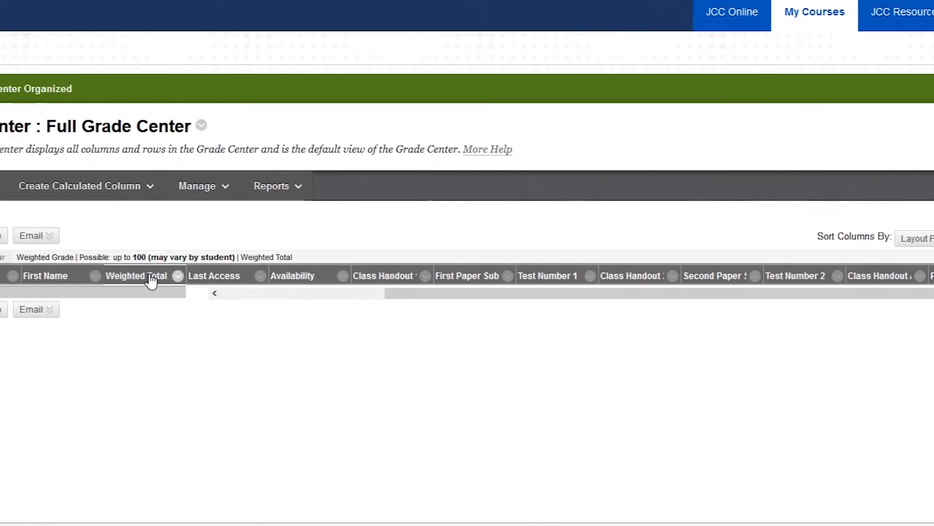
left_click(178, 275)
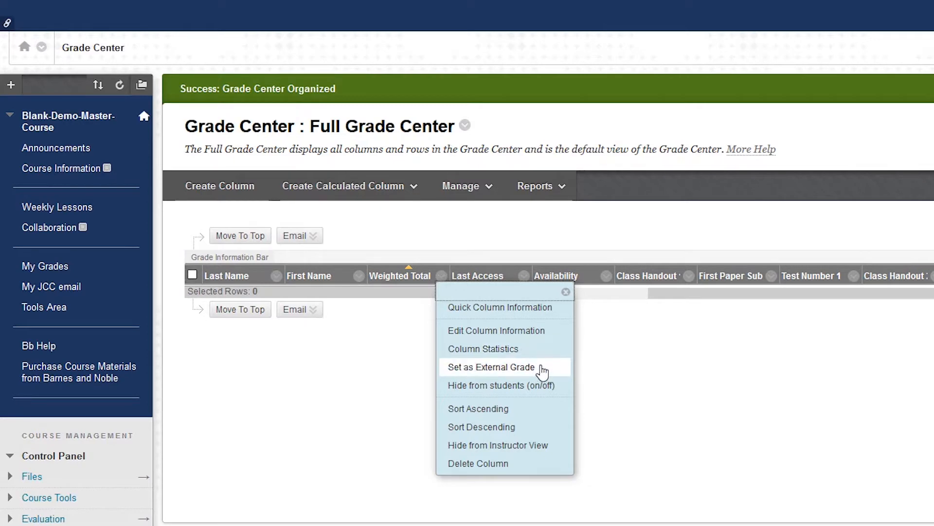
left_click(491, 367)
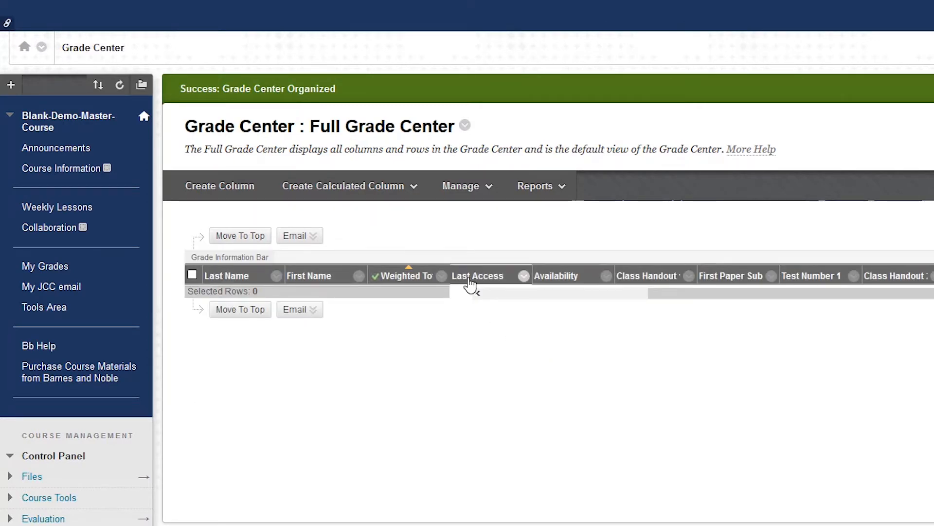
- Review the Assignment and Test category weights and grading periods in the Weighted Total column's settings and submit the column
scroll(444, 263, "down", 3)
left_click(441, 208)
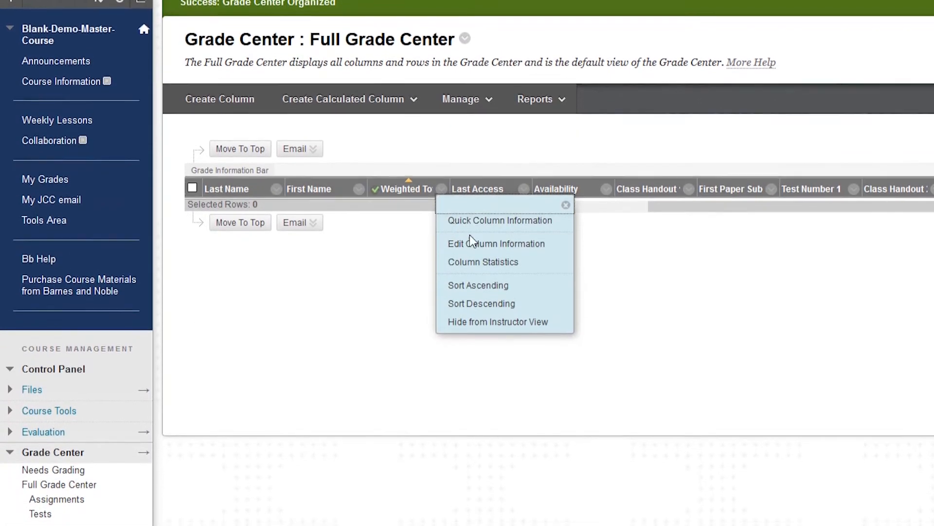
left_click(477, 243)
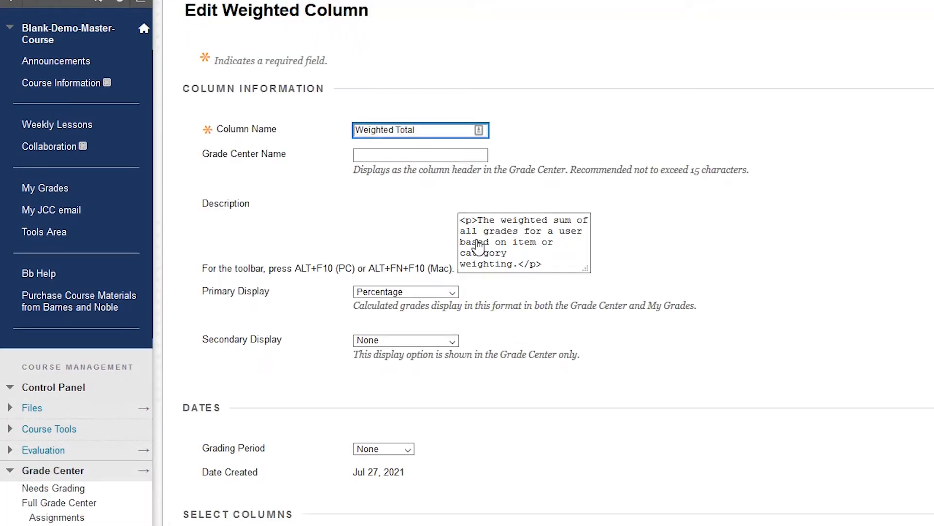
scroll(603, 338, "down", 5)
scroll(602, 337, "down", 6)
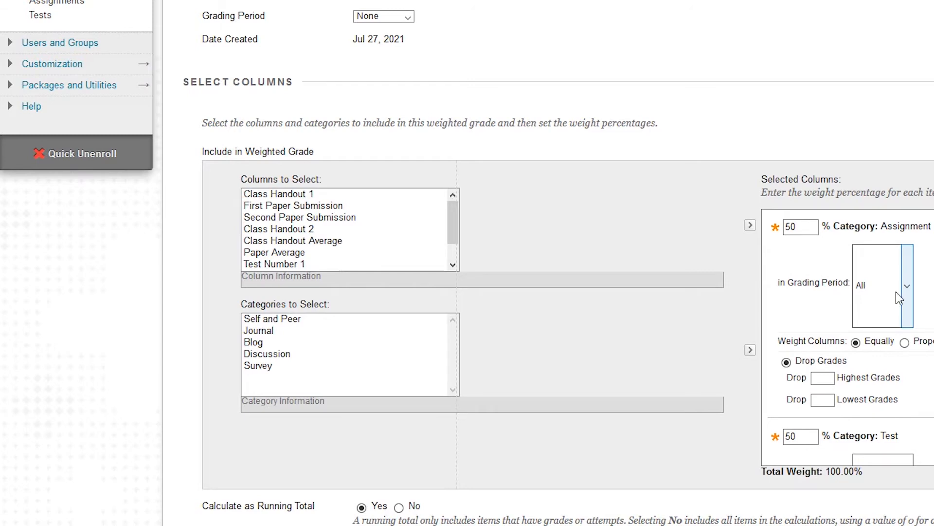
scroll(896, 291, "down", 3)
scroll(897, 292, "up", 1)
scroll(902, 296, "up", 2)
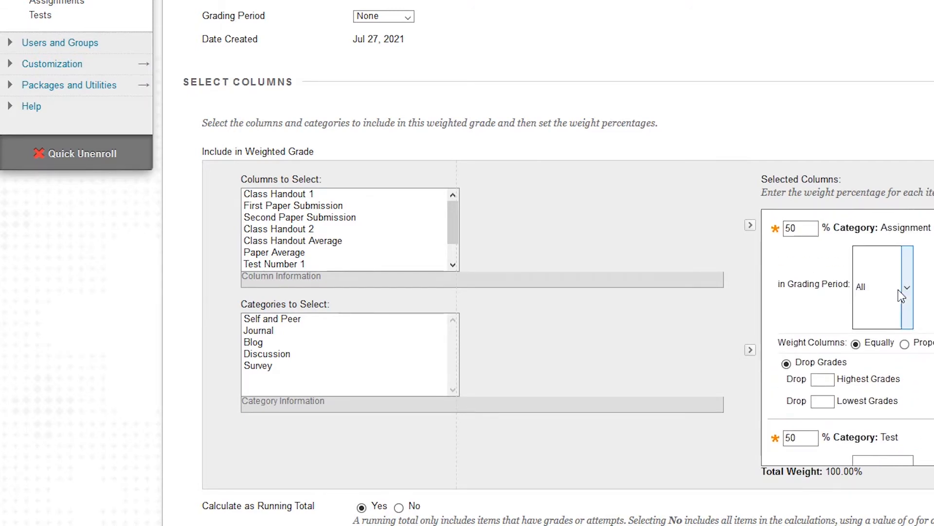
scroll(902, 295, "down", 4)
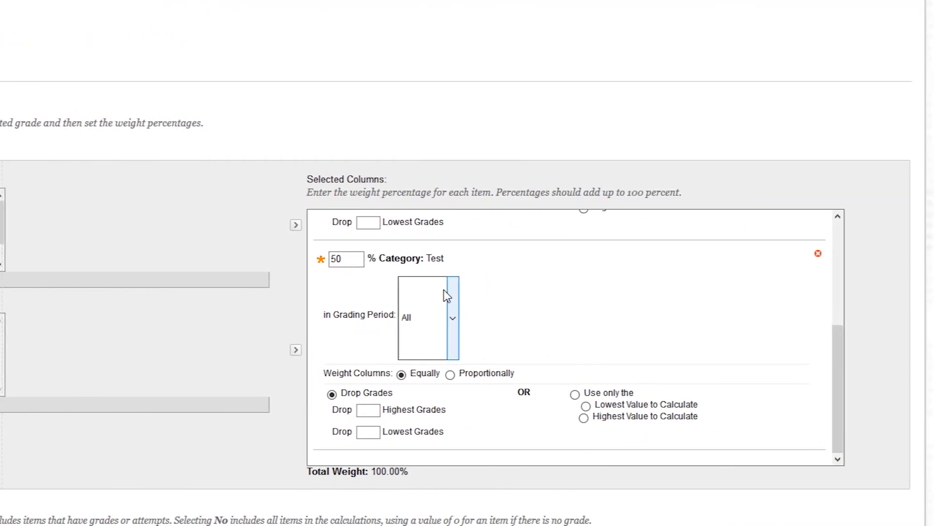
scroll(447, 290, "up", 4)
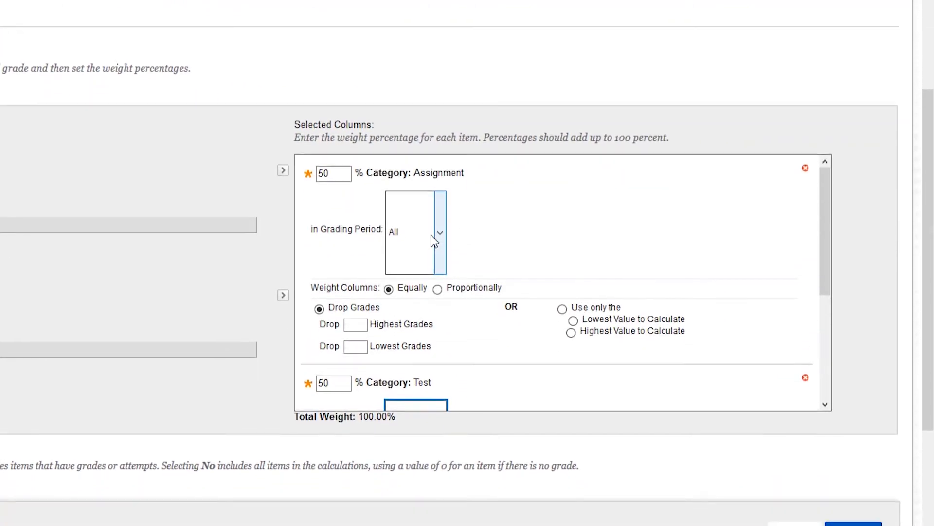
left_click(845, 525)
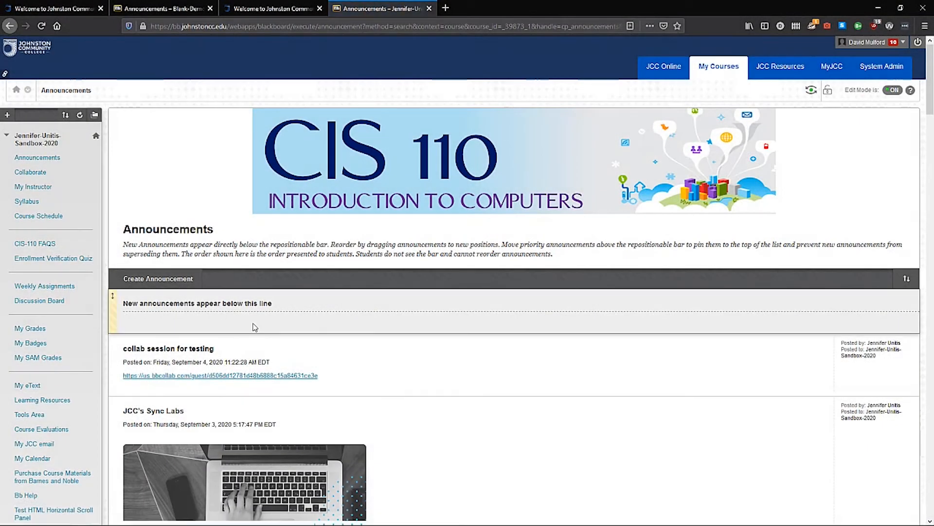
- Look through the announcements of the CIS 110 sandbox course and open its Weekly Assignments
scroll(254, 327, "down", 7)
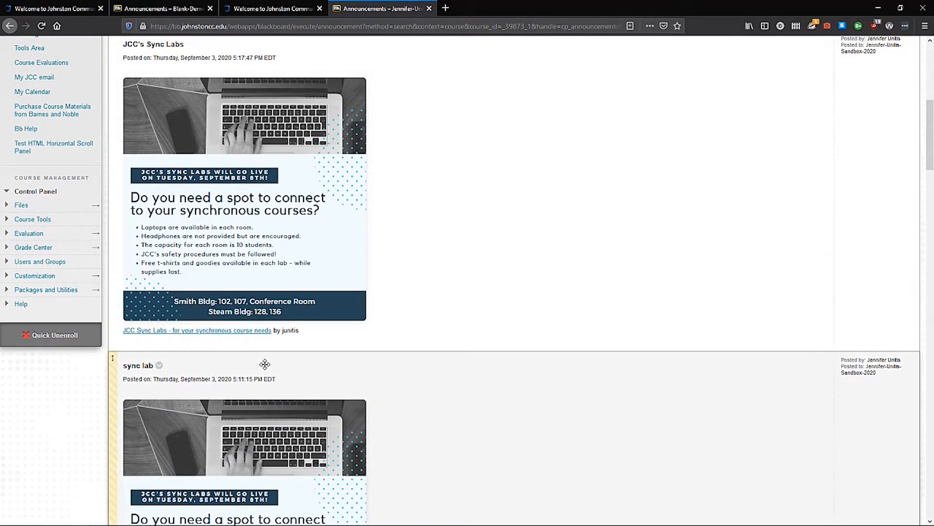
scroll(265, 364, "up", 7)
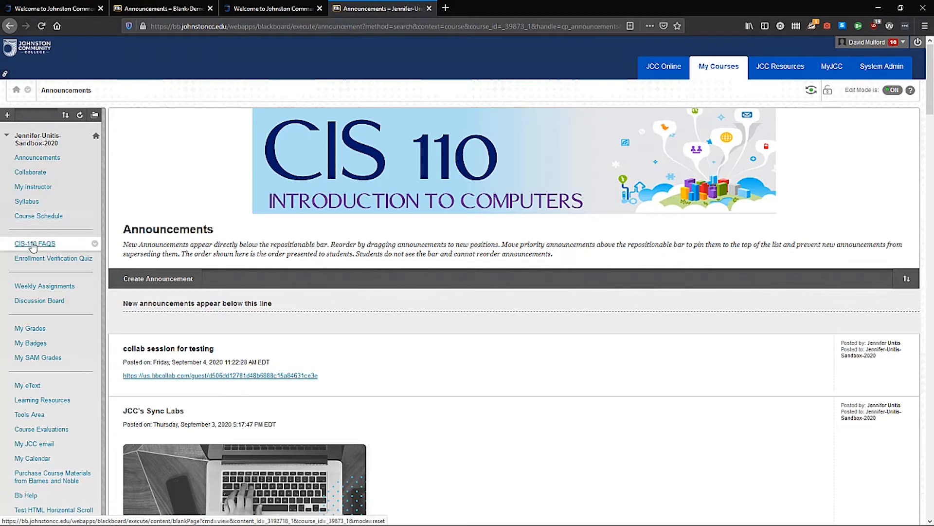
left_click(36, 287)
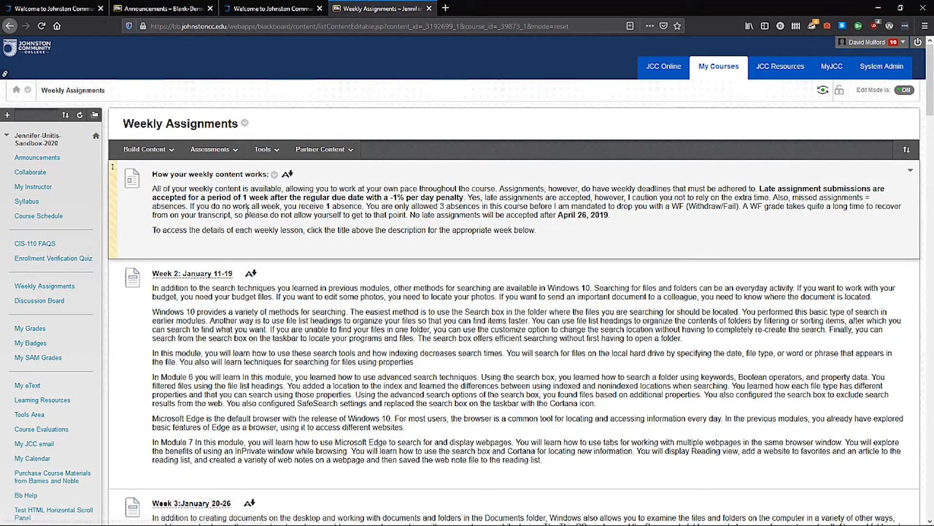
- Examine the Week 2: January 11-19 lesson plan and leave it without saving
scroll(228, 218, "down", 3)
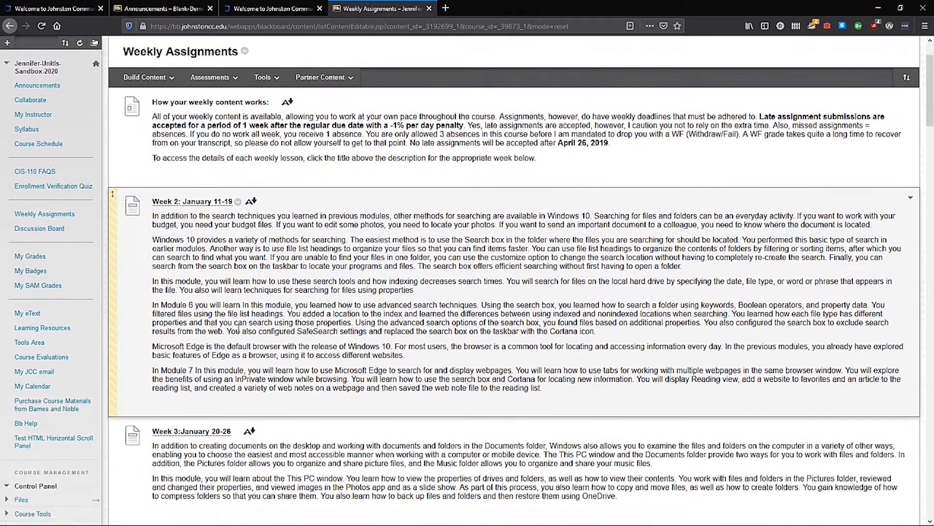
left_click(204, 190)
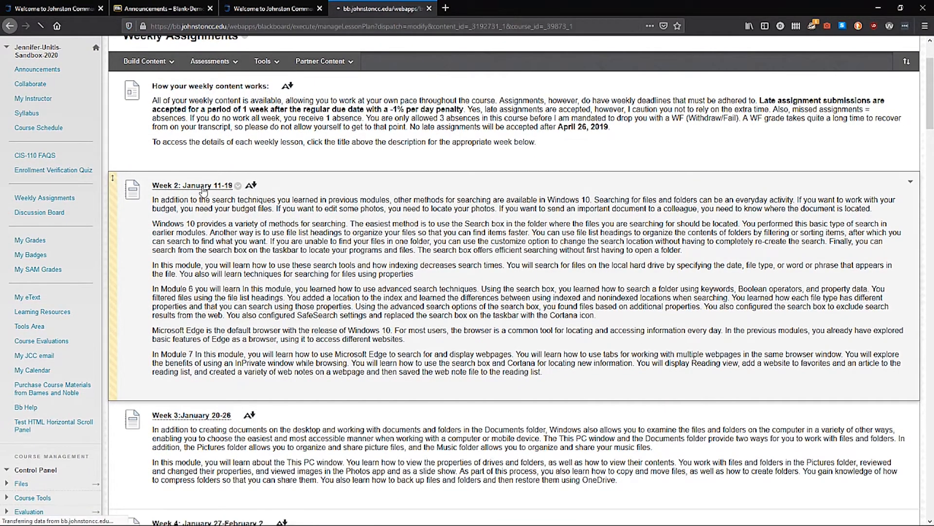
scroll(416, 338, "down", 5)
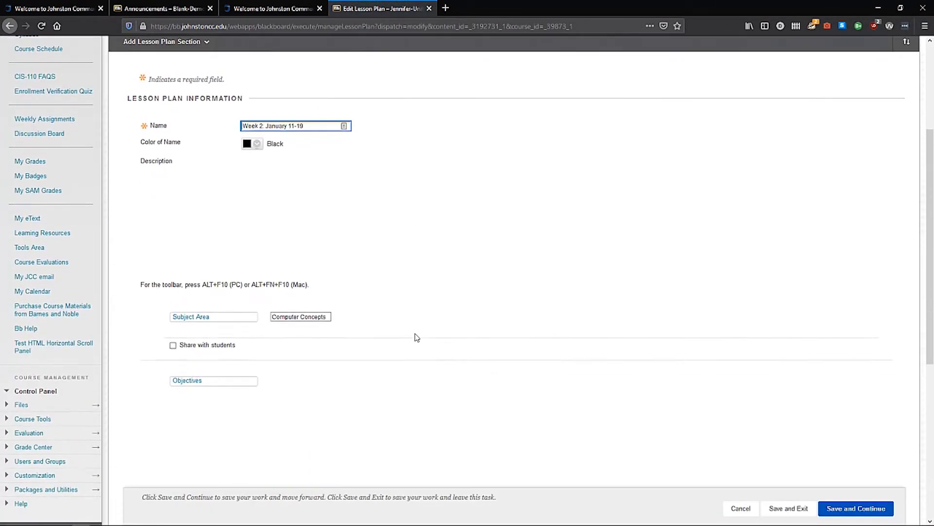
scroll(416, 333, "down", 5)
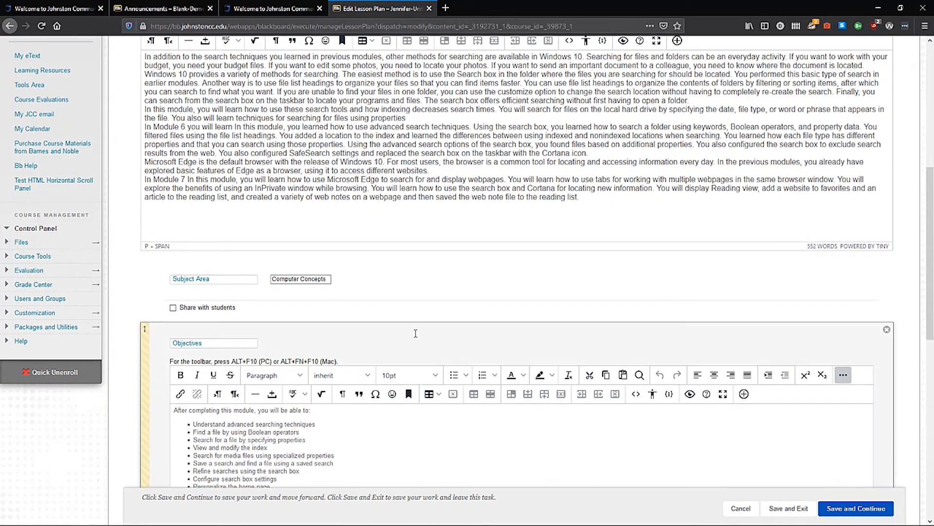
left_click(741, 509)
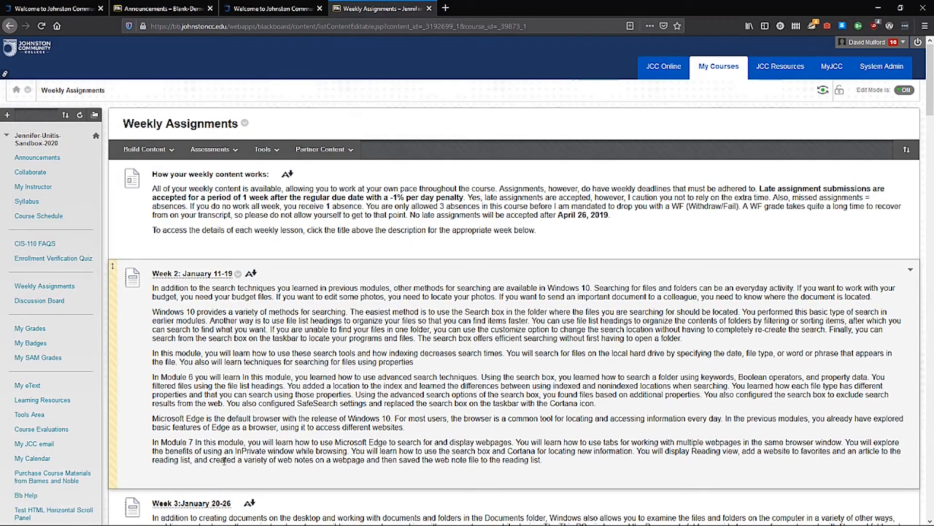
- Examine the Week 5: February 3-9 lesson plan and leave it without saving
scroll(224, 461, "down", 10)
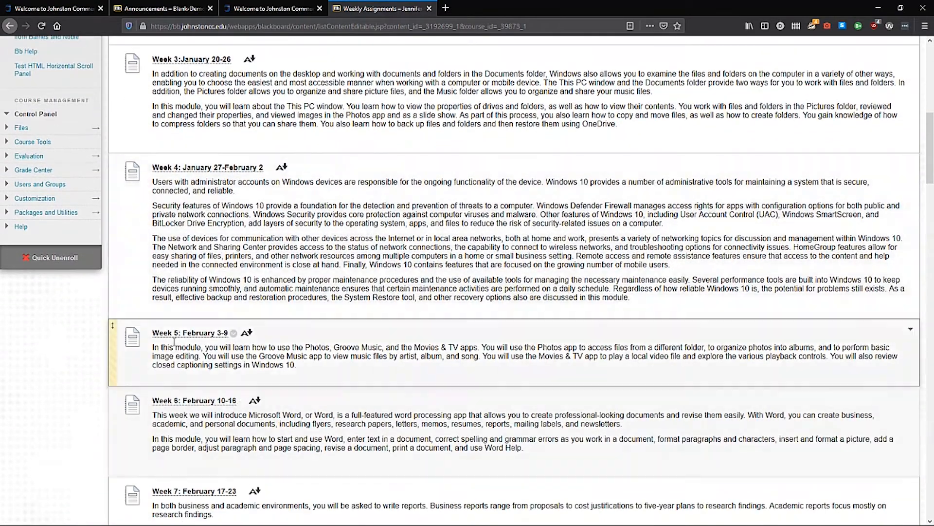
left_click(184, 333)
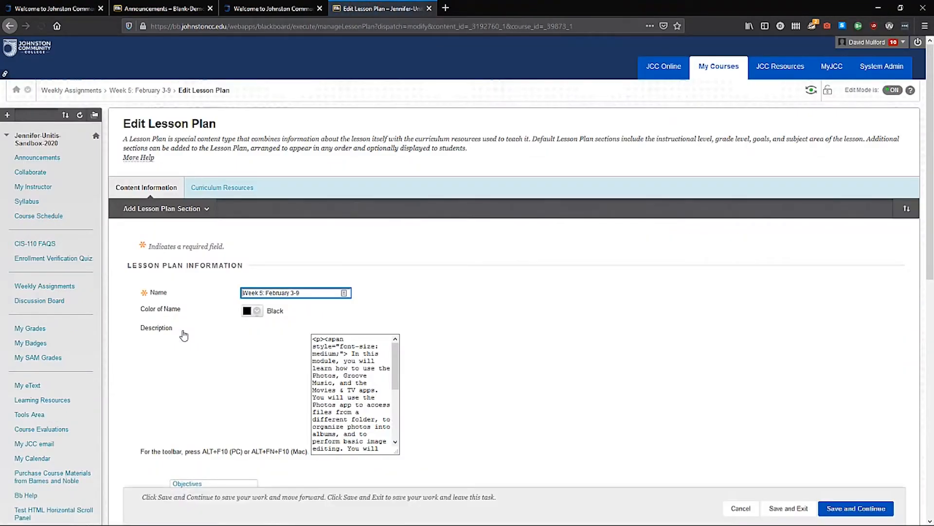
scroll(184, 333, "down", 15)
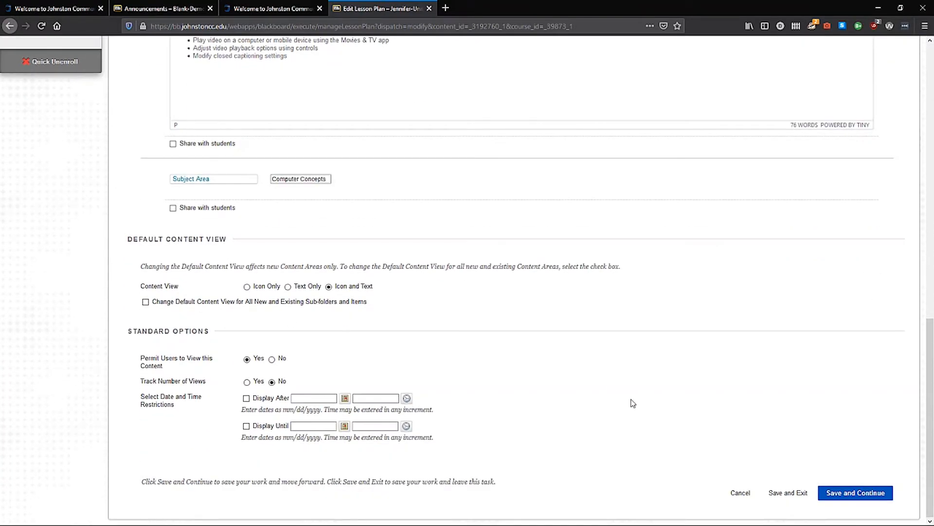
left_click(737, 492)
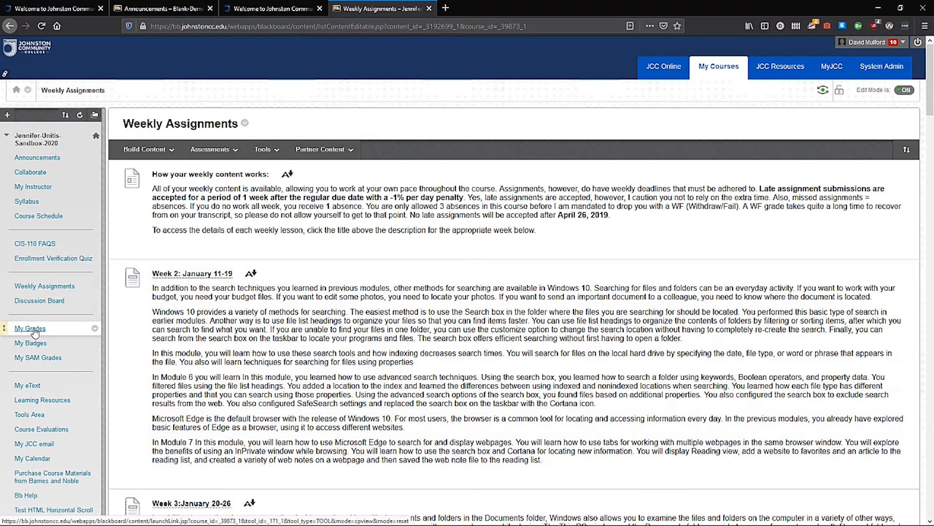
- Open the sandbox course's Full Grade Center and sort the students by Current Grade from highest to lowest
scroll(34, 332, "down", 6)
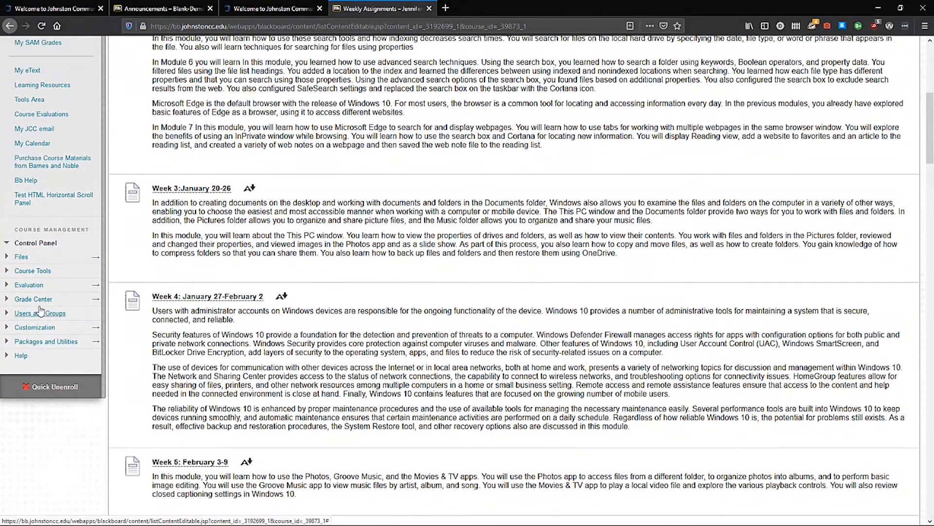
left_click(41, 302)
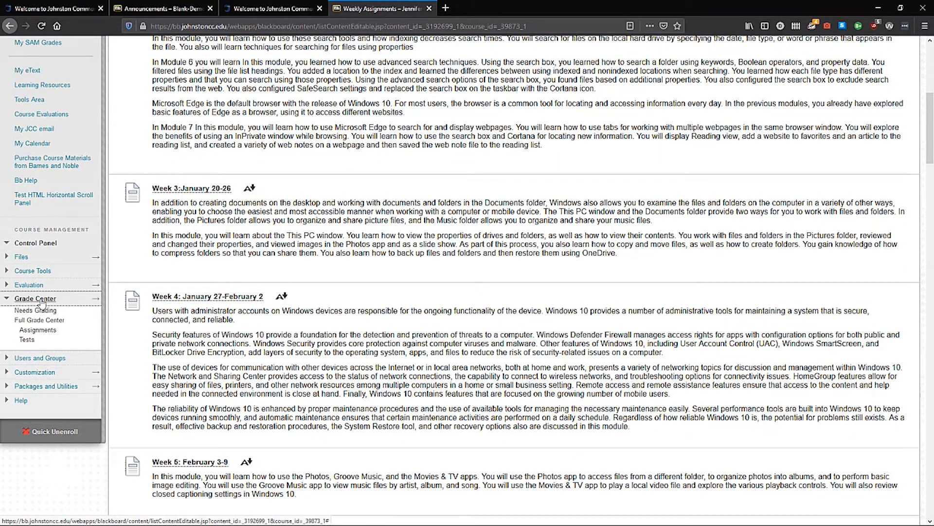
left_click(38, 320)
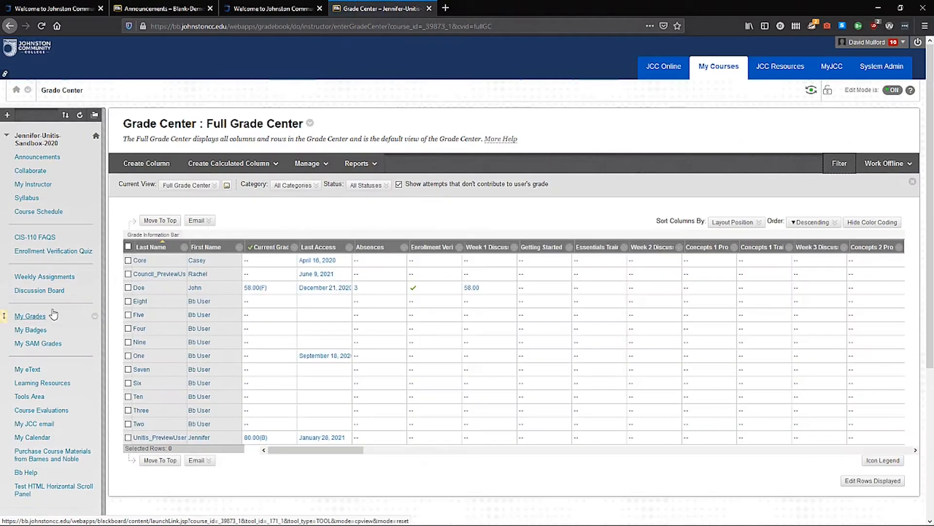
left_click(271, 247)
left_click(272, 248)
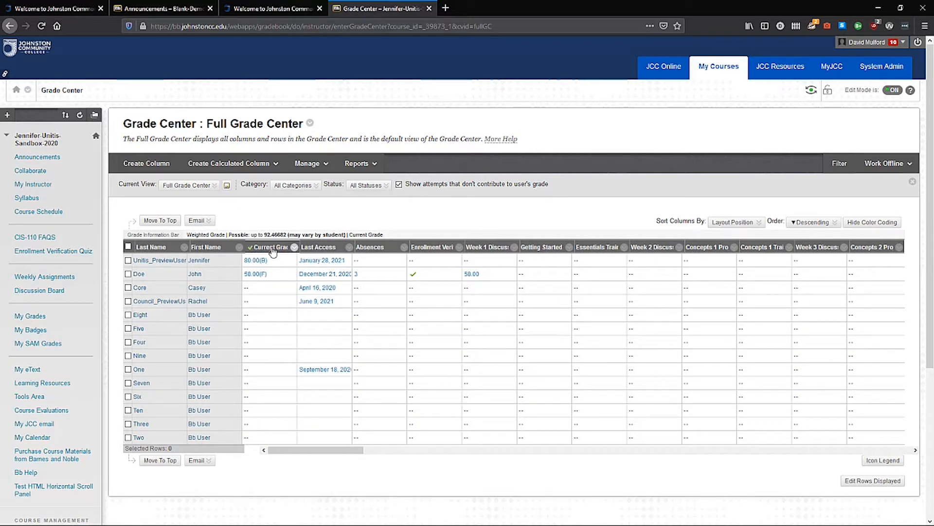
left_click(255, 274)
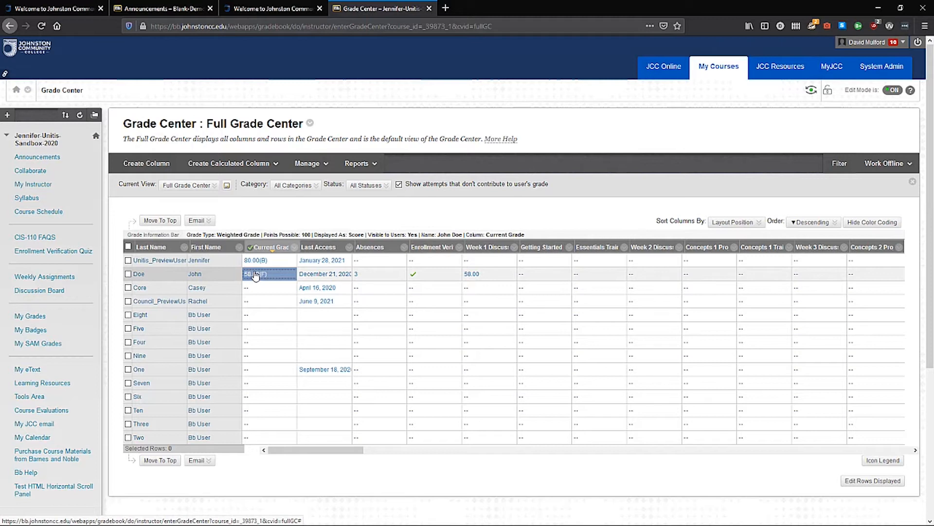
- View the course's Grade History report and return to the Full Grade Center
left_click(375, 165)
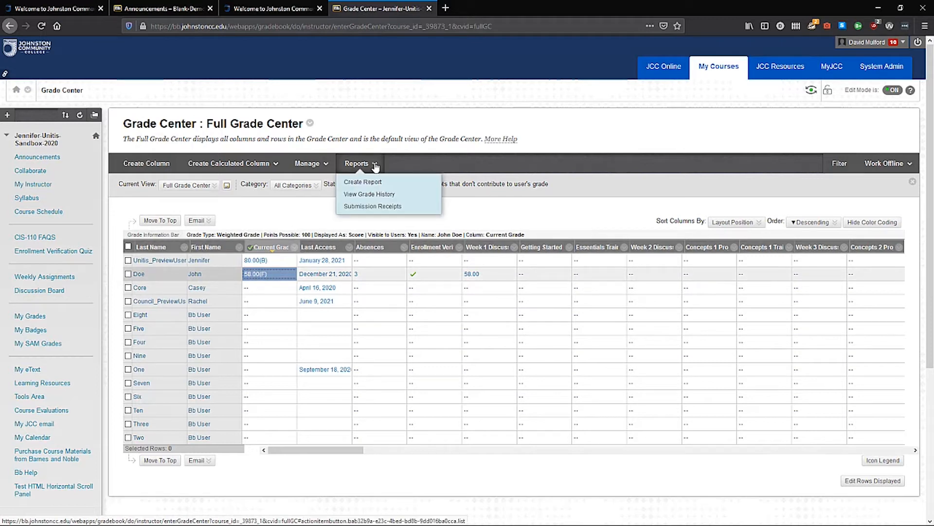
left_click(374, 195)
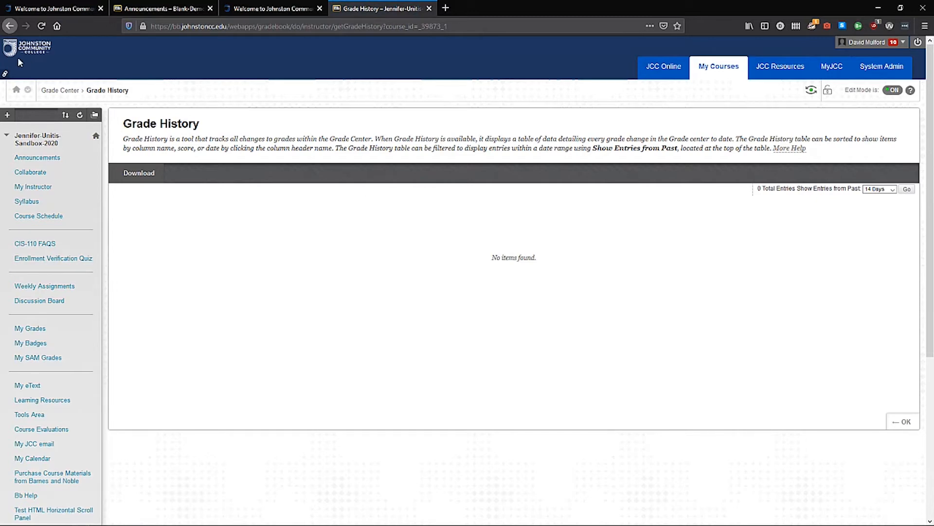
left_click(10, 27)
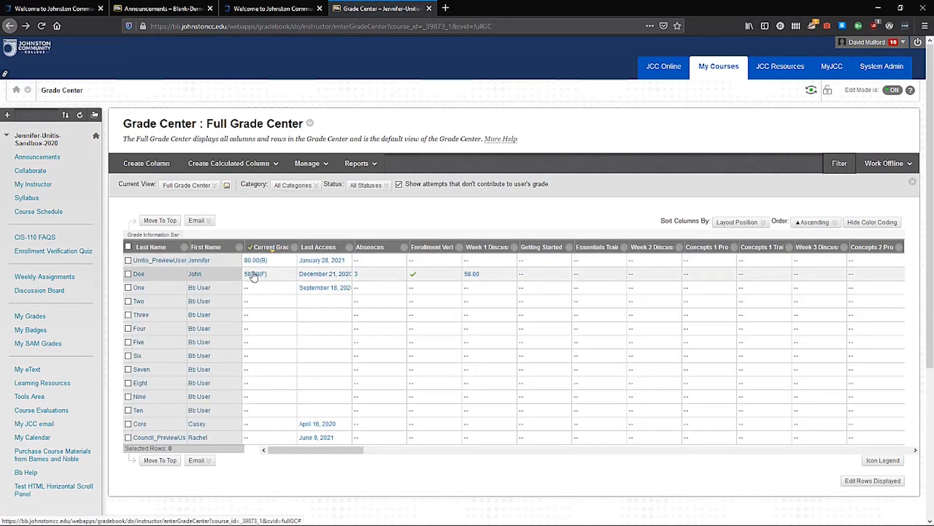
- Open the Submission Receipts report and list all receipts whose User Name is Not blank
left_click(368, 185)
left_click(358, 163)
left_click(372, 206)
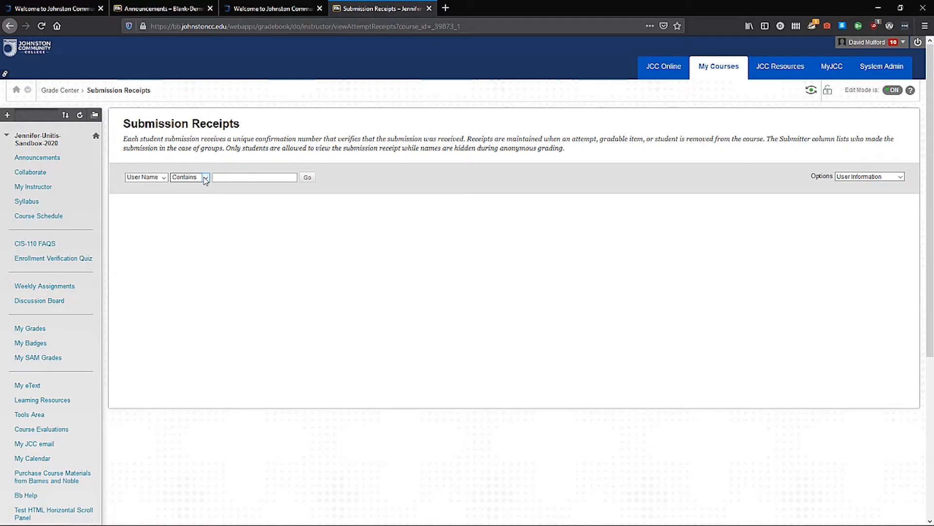
left_click(205, 178)
left_click(199, 216)
left_click(307, 178)
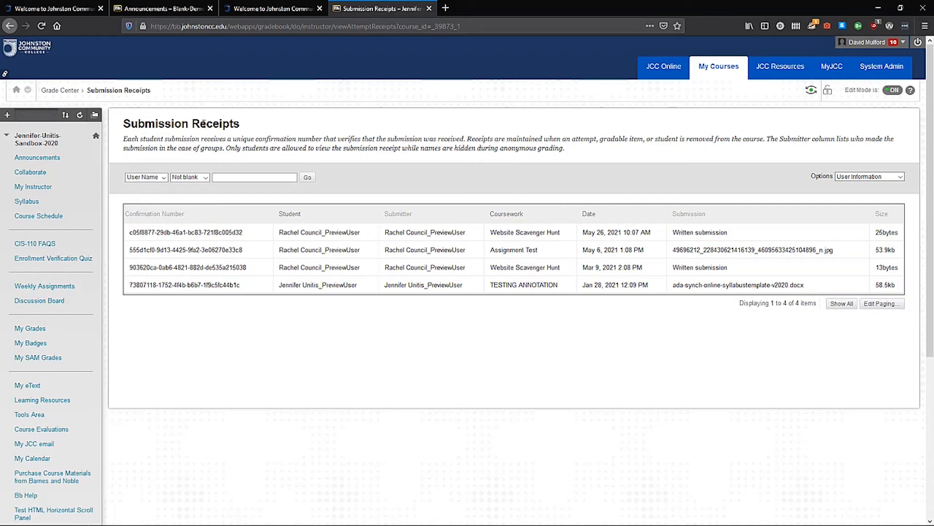
- Return to the Full Grade Center and sort the students by last name in ascending order
scroll(30, 384, "down", 4)
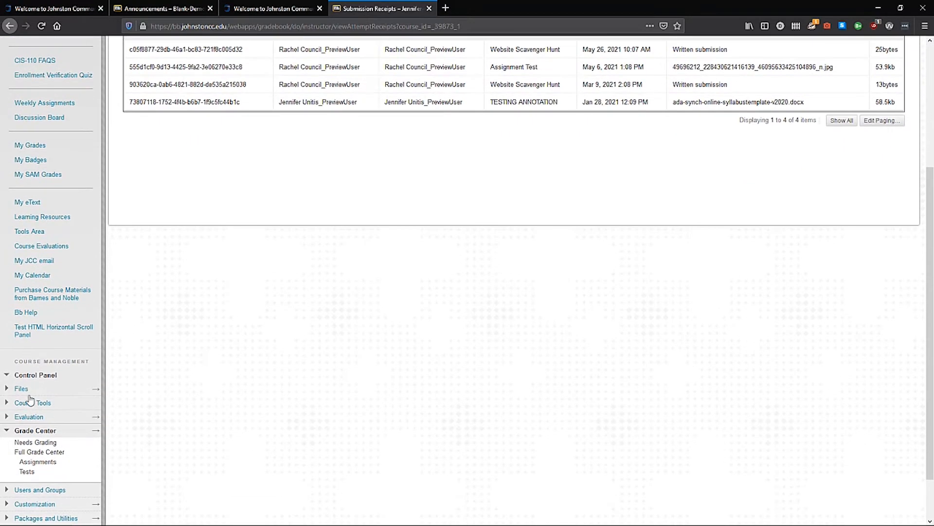
left_click(30, 452)
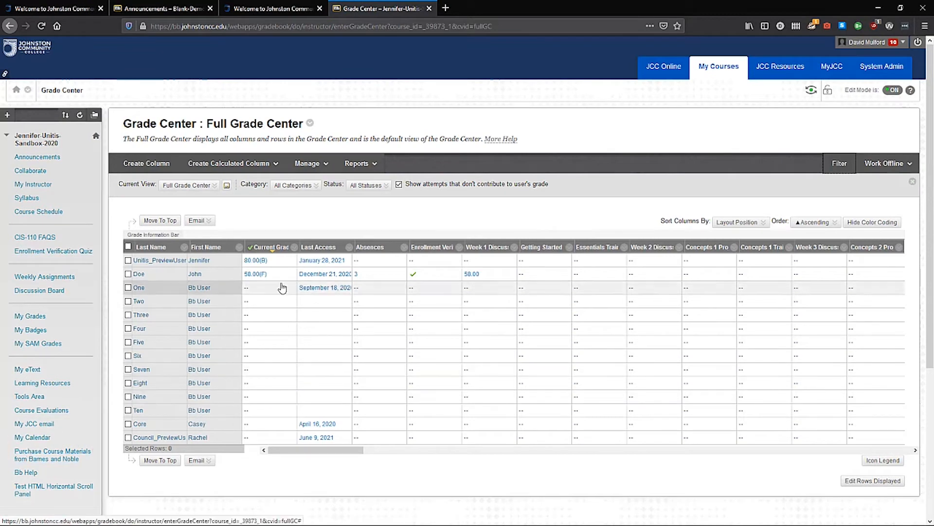
left_click(185, 247)
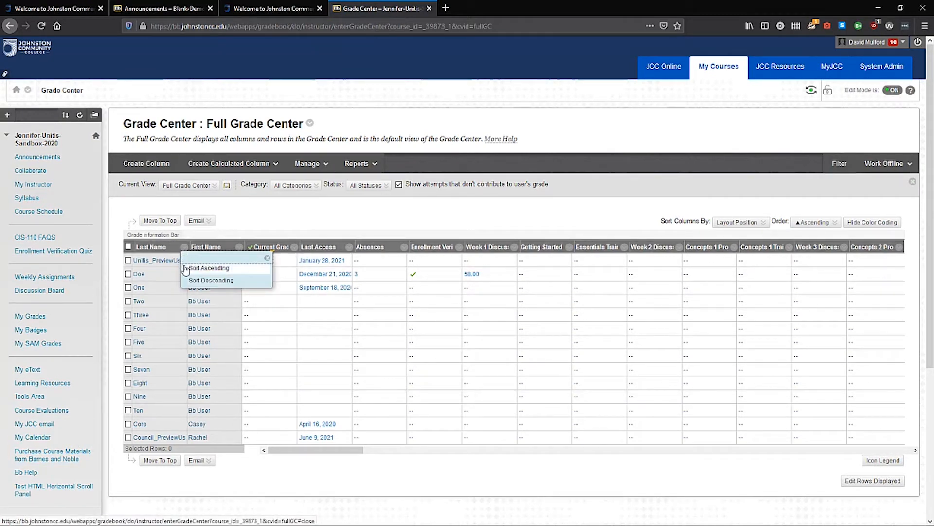
left_click(186, 269)
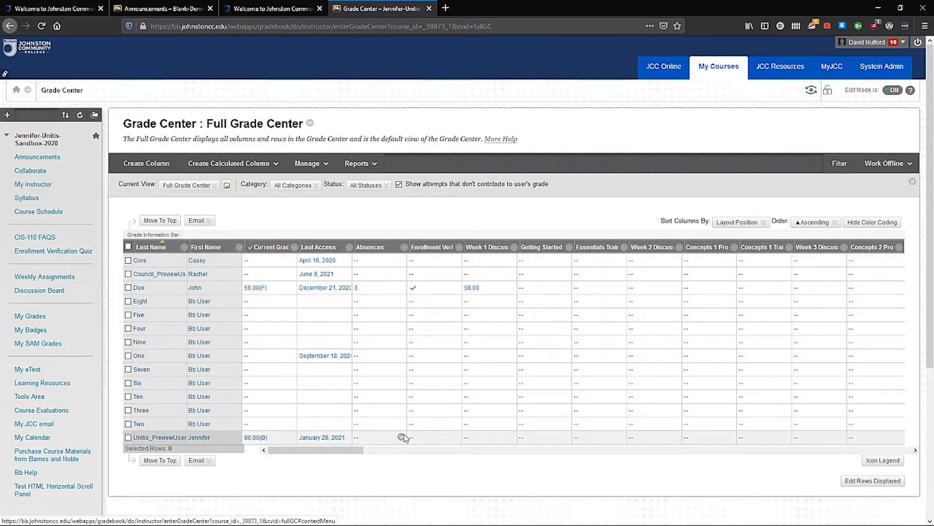
- Examine the Project, Test, Assignment and Exam category weights in the Final Grade column's settings and leave them without saving
left_click_drag(346, 452, 898, 428)
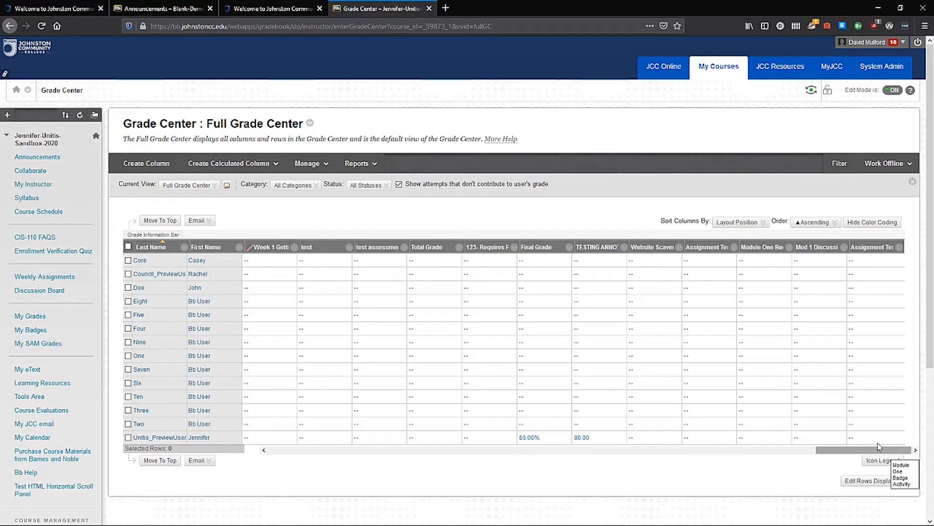
left_click(561, 441)
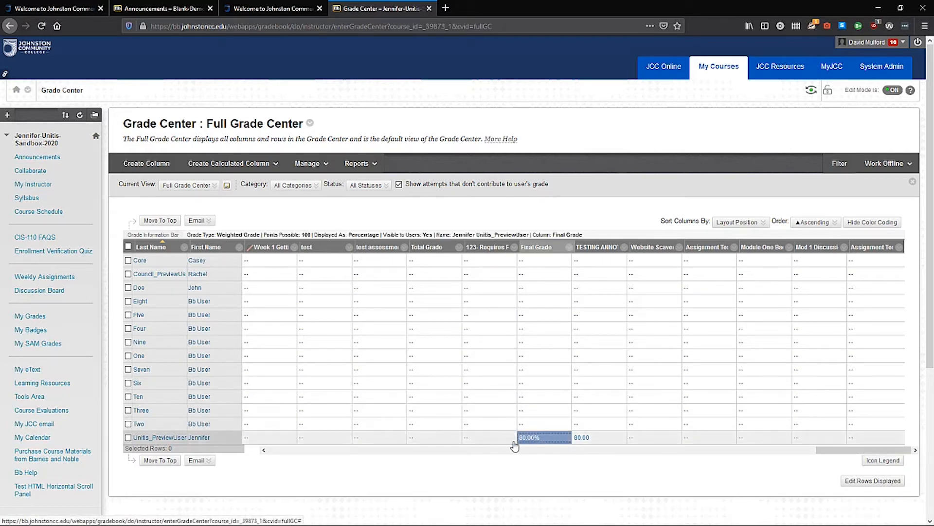
left_click(569, 247)
left_click(586, 284)
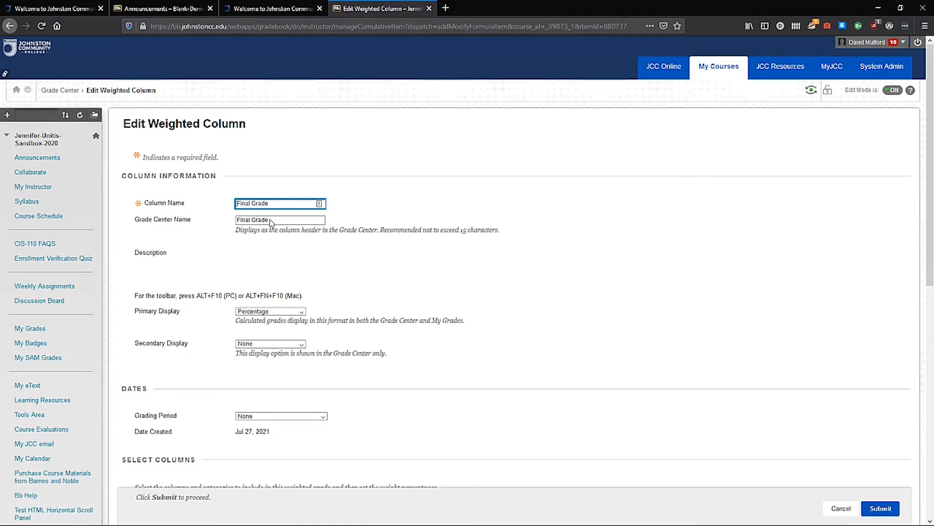
scroll(394, 260, "down", 10)
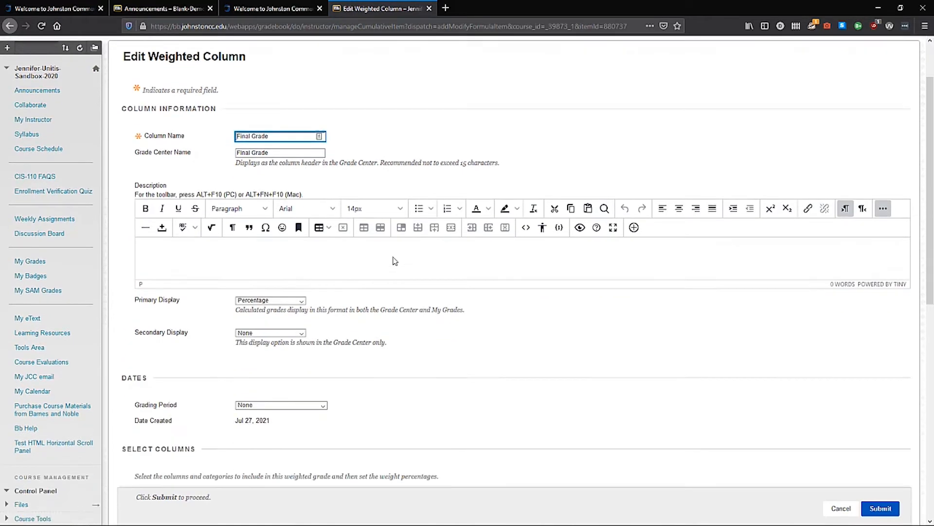
scroll(394, 261, "up", 2)
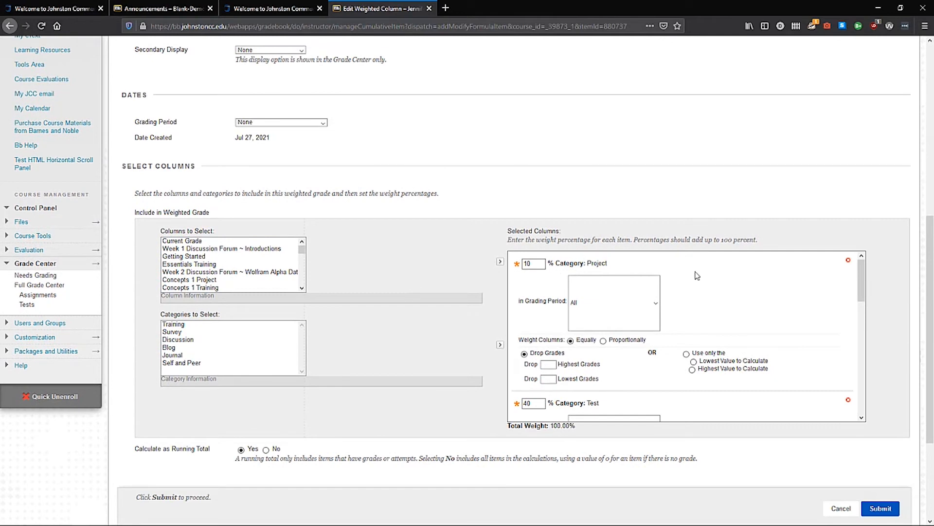
scroll(697, 275, "down", 3)
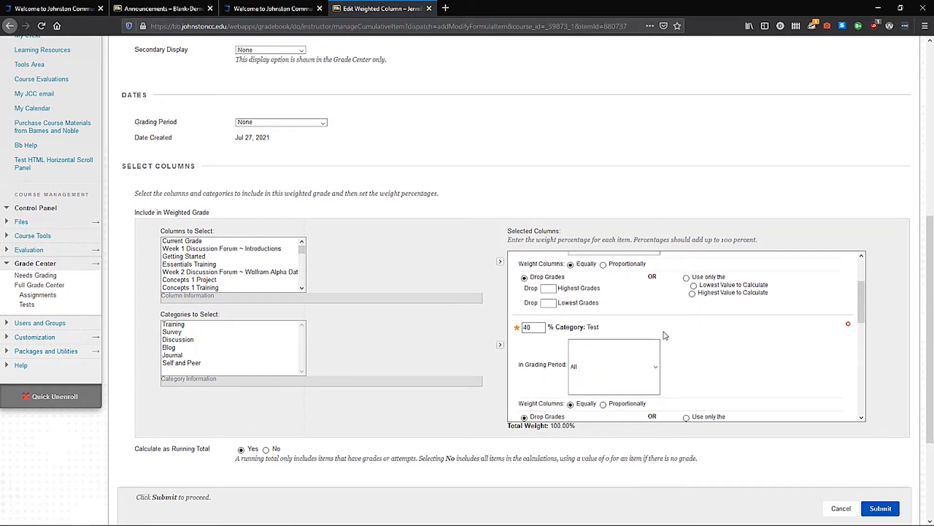
scroll(679, 341, "down", 7)
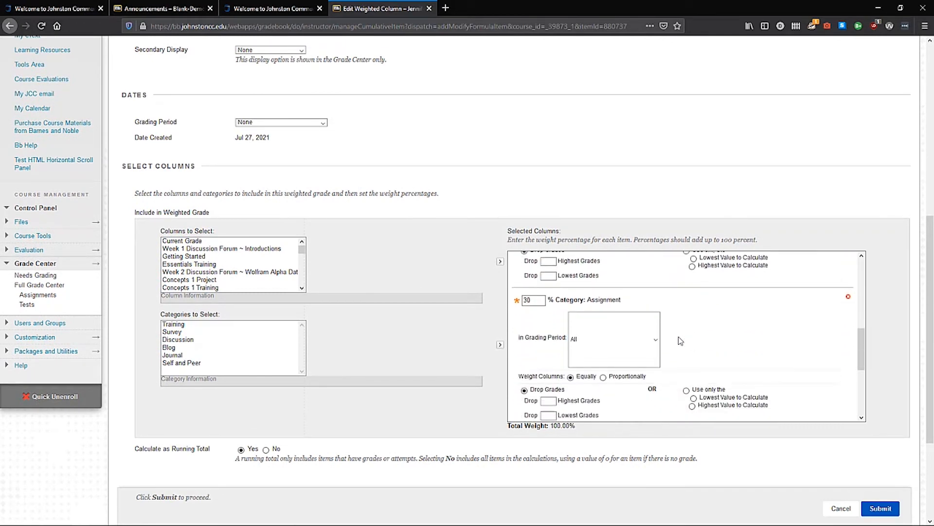
scroll(671, 311, "down", 6)
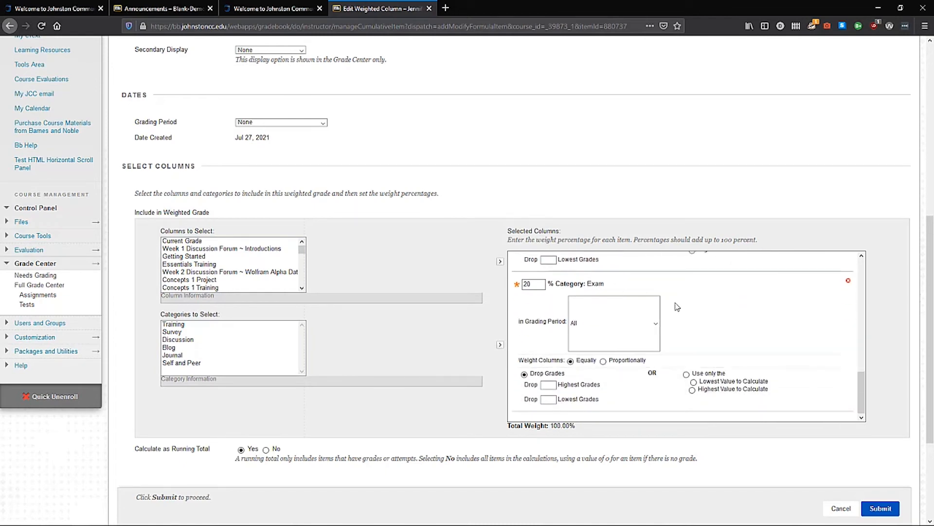
scroll(661, 305, "down", 4)
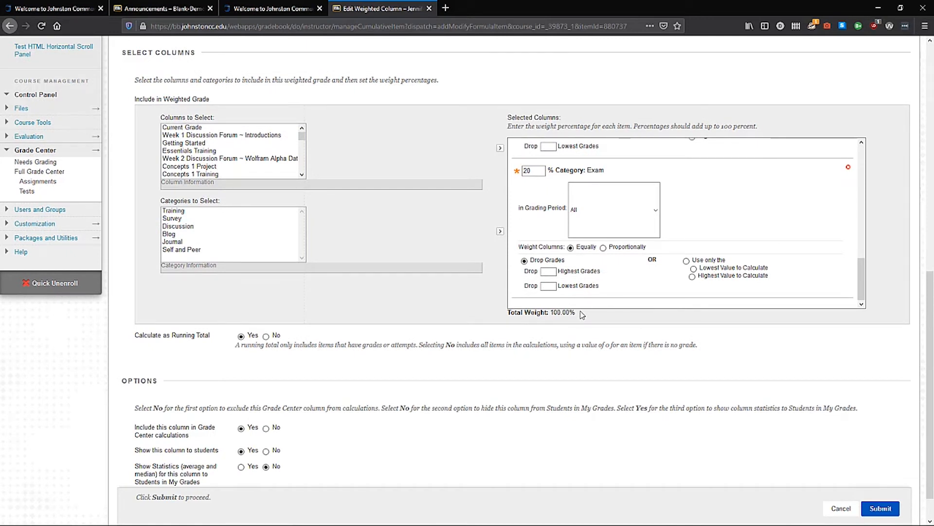
left_click(840, 509)
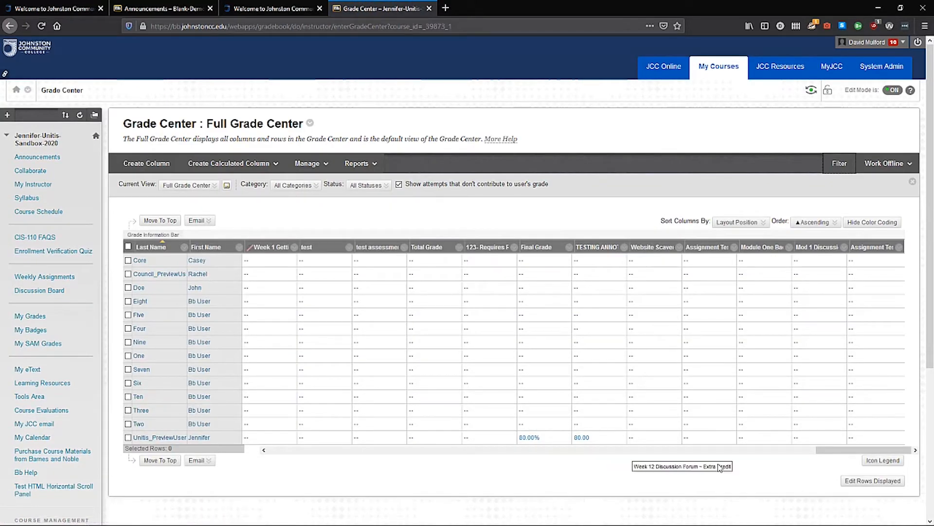
- Examine the Project, Exam, Training, Assignment and Discussion category weights and their total in the Current Grade column's settings
left_click_drag(834, 452, 286, 452)
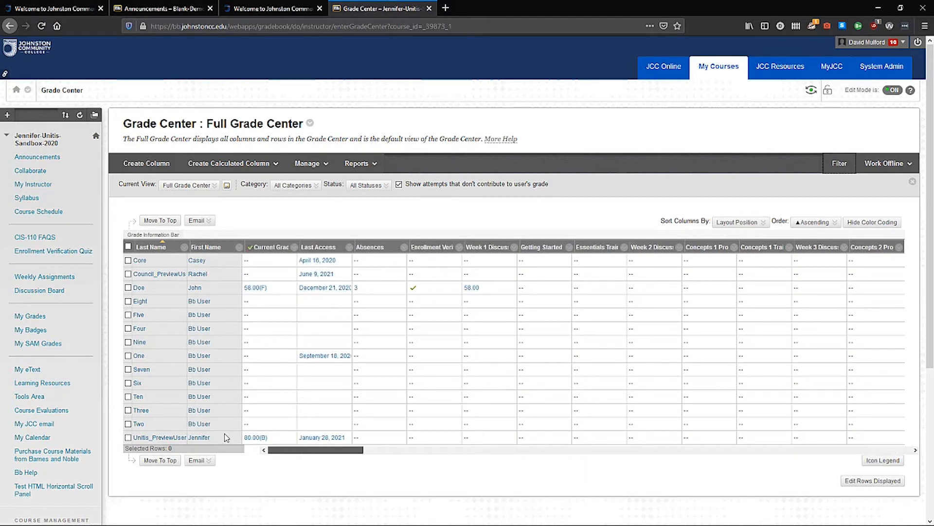
left_click(294, 248)
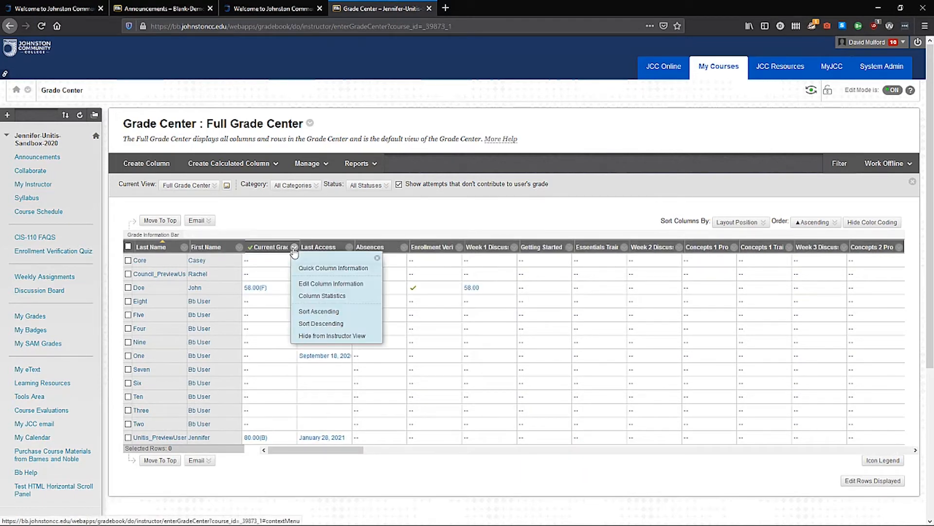
left_click(308, 284)
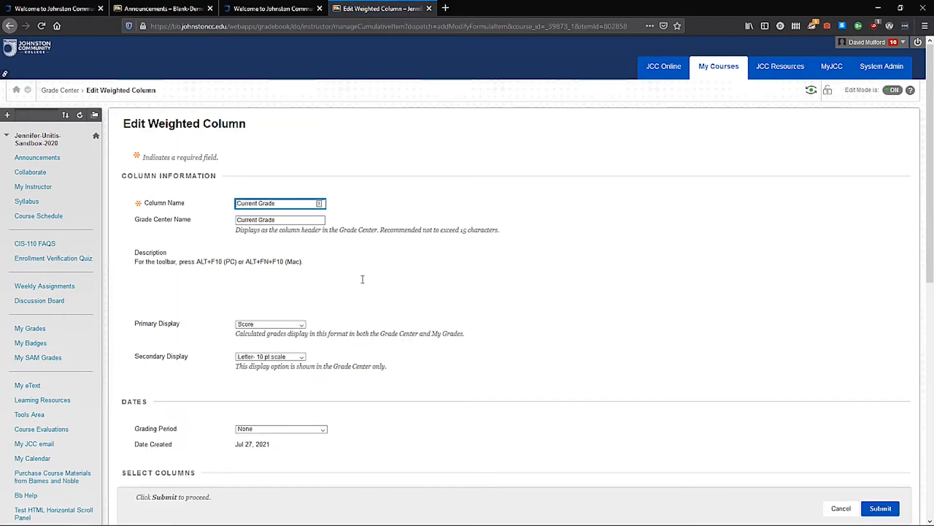
scroll(491, 309, "down", 6)
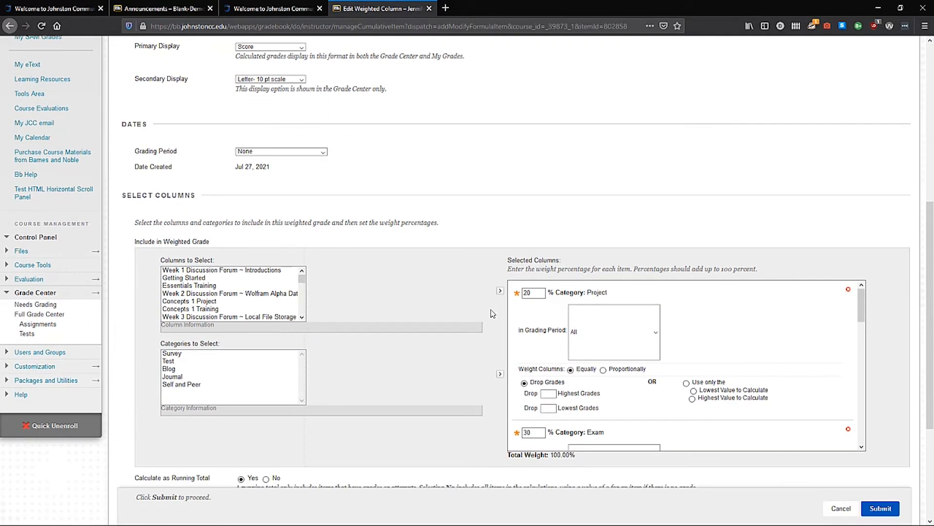
scroll(617, 325, "down", 3)
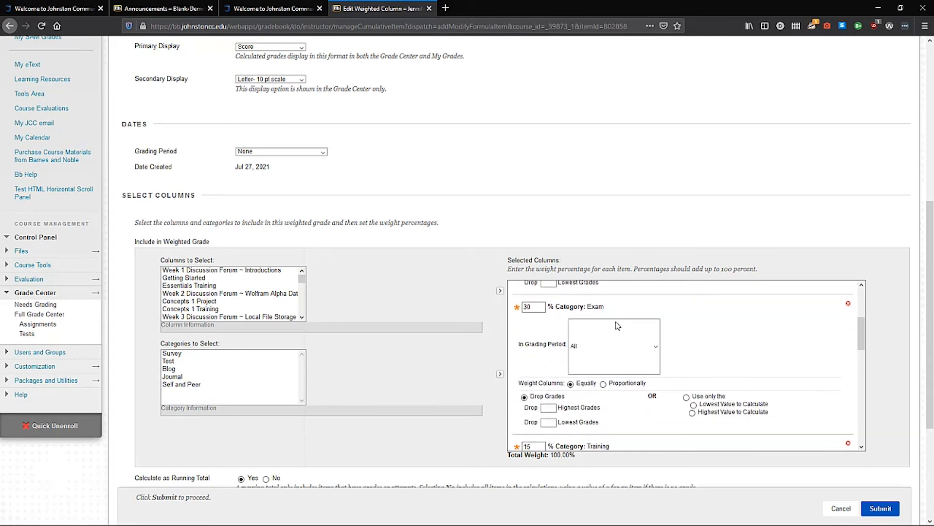
scroll(657, 305, "down", 3)
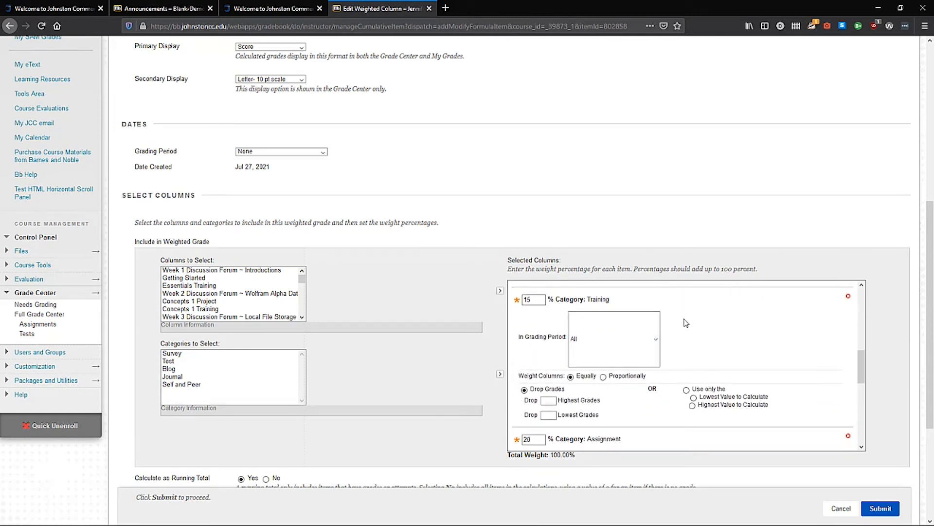
scroll(686, 322, "down", 3)
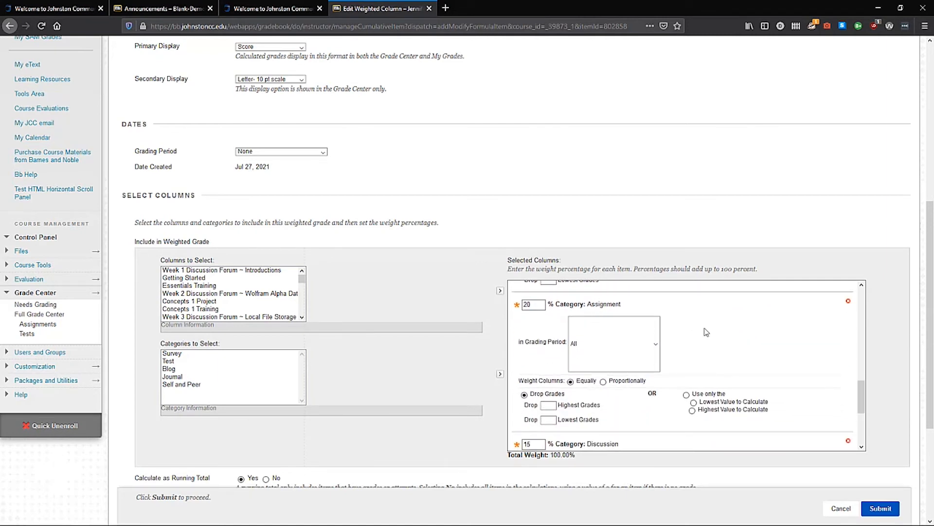
scroll(706, 332, "down", 3)
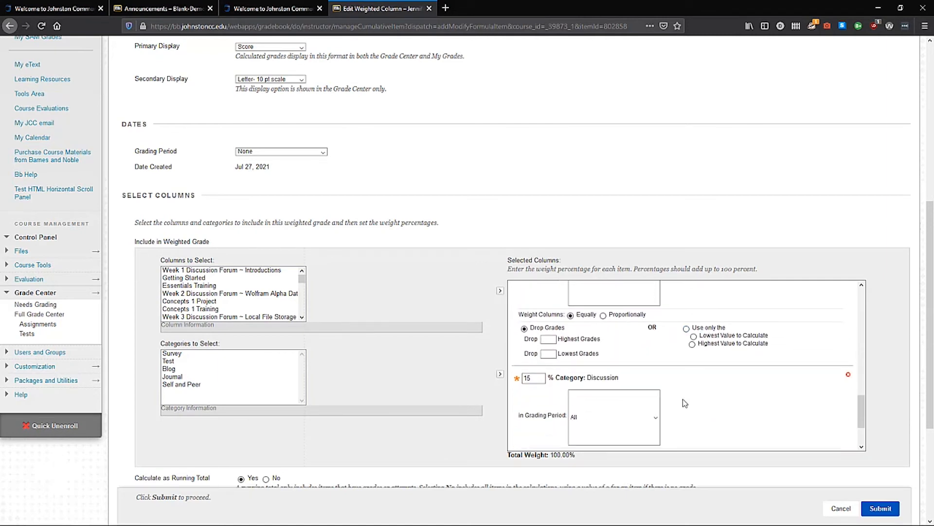
scroll(683, 388, "down", 1)
scroll(684, 388, "up", 10)
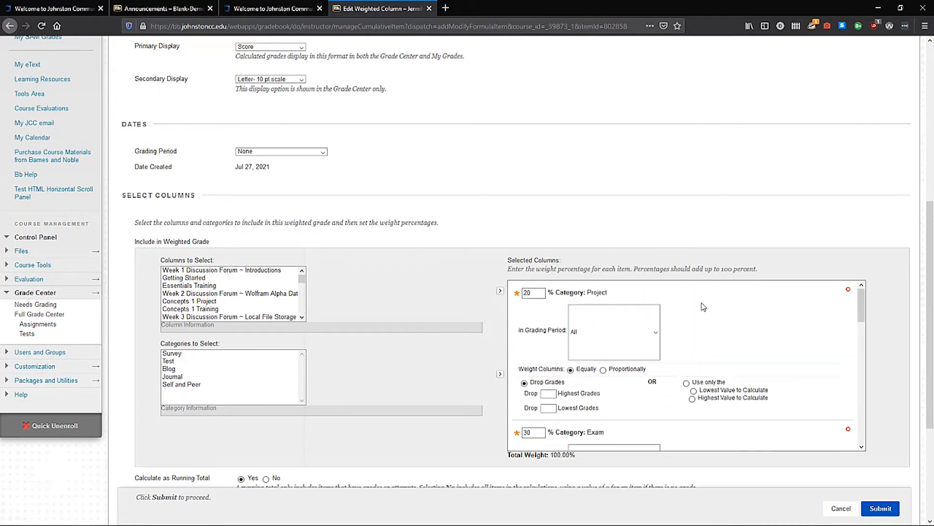
scroll(703, 307, "down", 10)
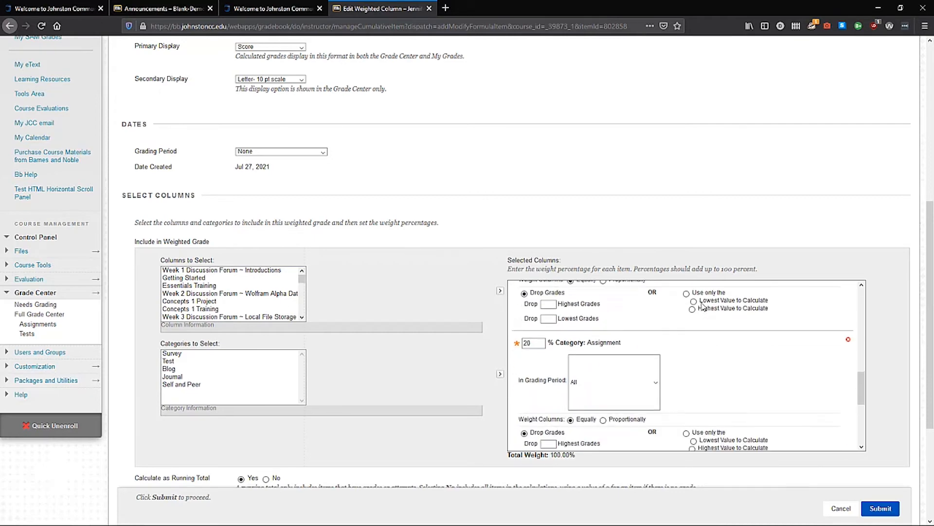
scroll(703, 307, "down", 1)
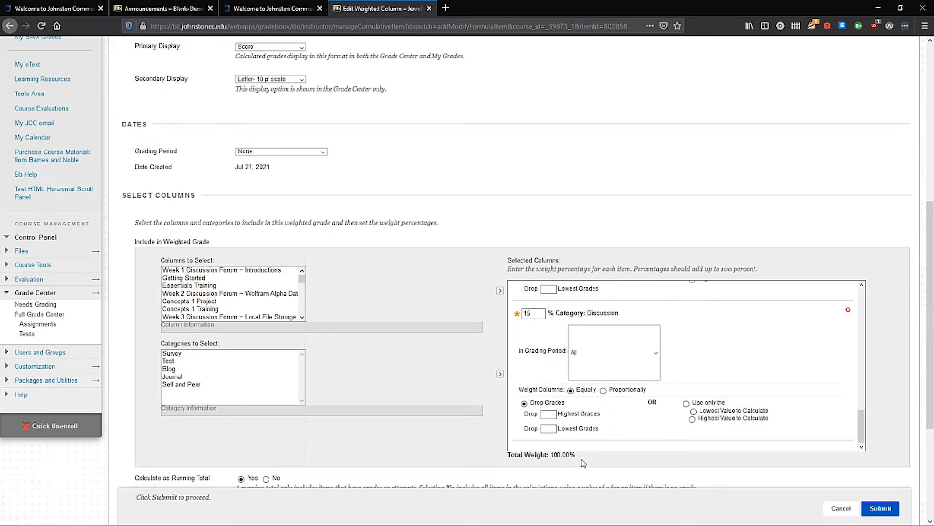
- Leave the Current Grade column's settings without saving and reopen the course's Full Grade Center
left_click(840, 508)
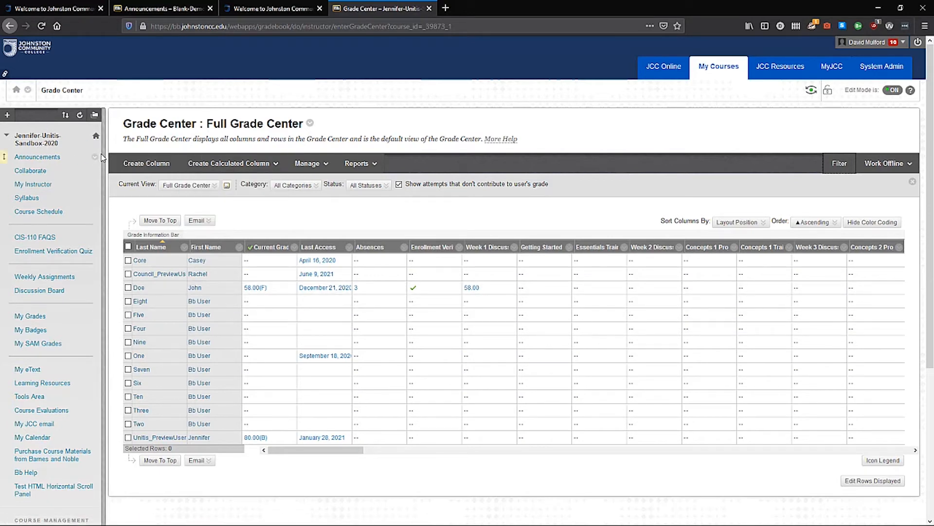
left_click(29, 44)
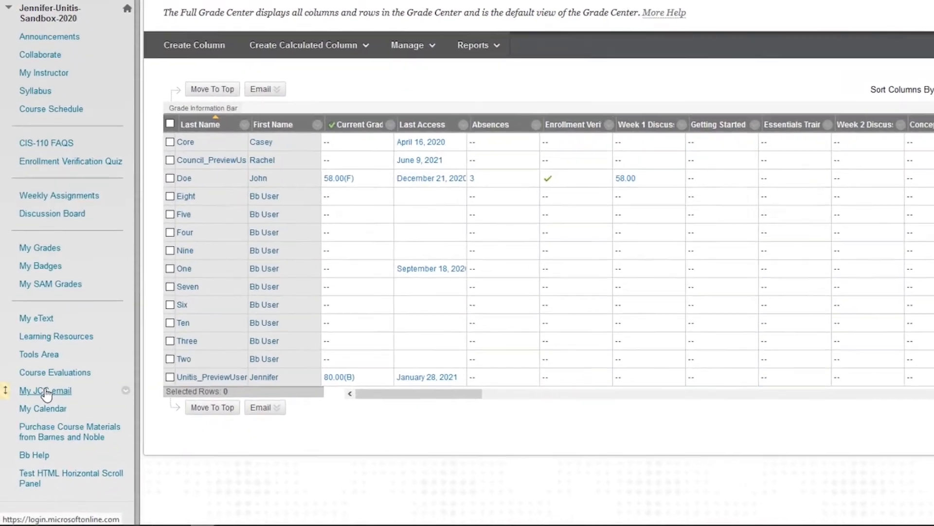
scroll(39, 414, "down", 5)
left_click(66, 333)
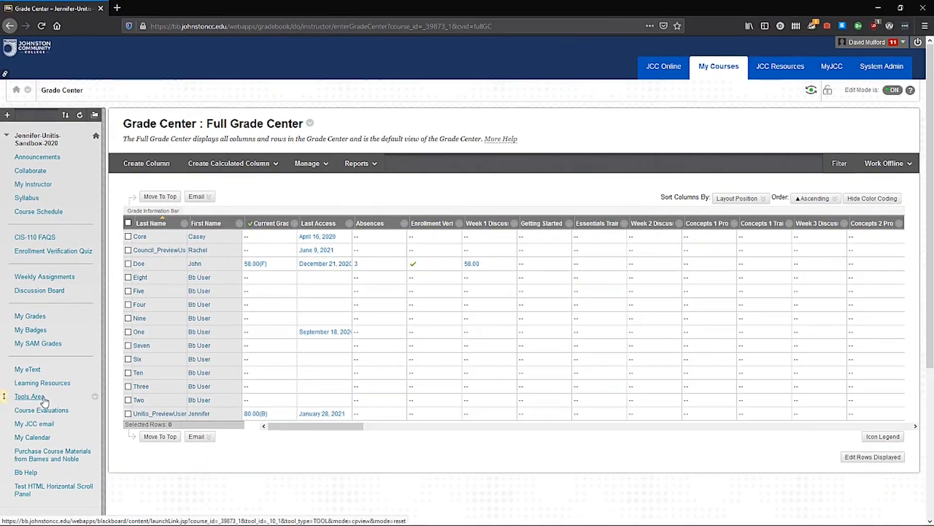
left_click(248, 164)
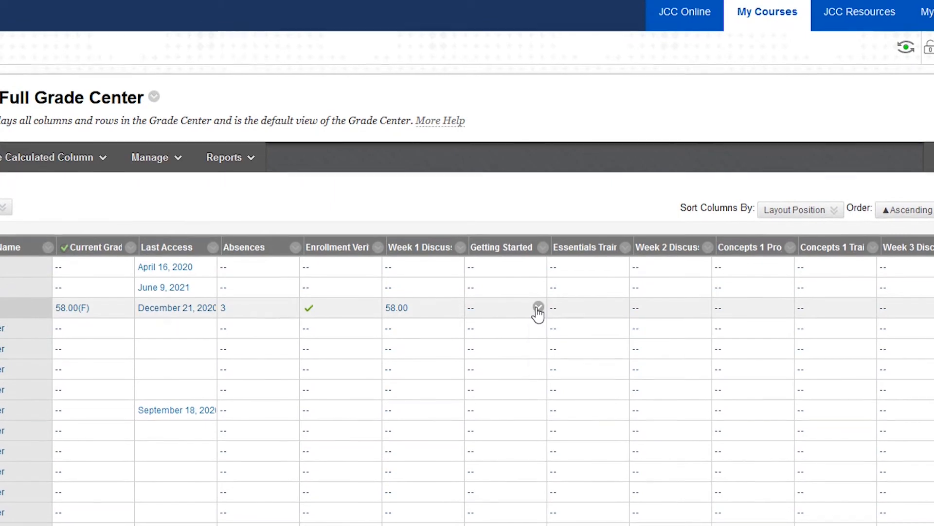
- Enter a grade of 80 in the Getting Started column for the student who has 58.00 in the Week 1 discussion
left_click(538, 308)
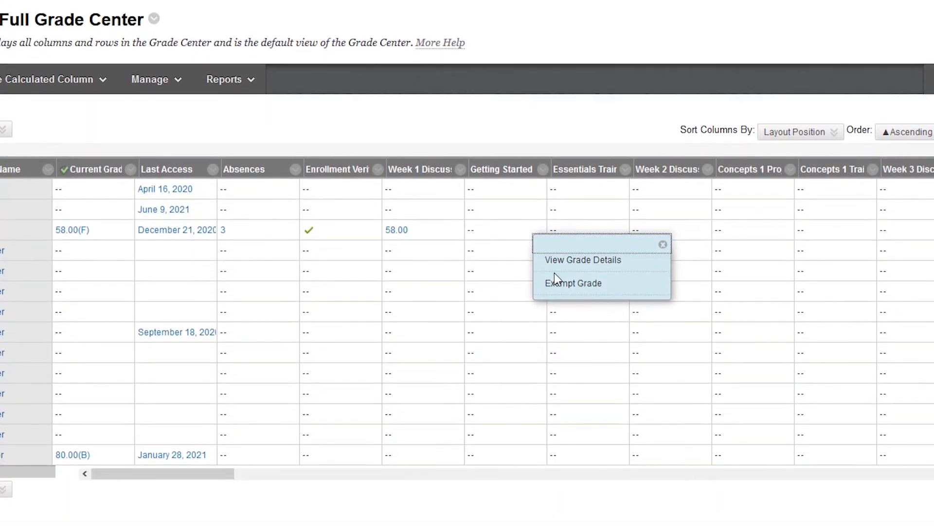
left_click(501, 229)
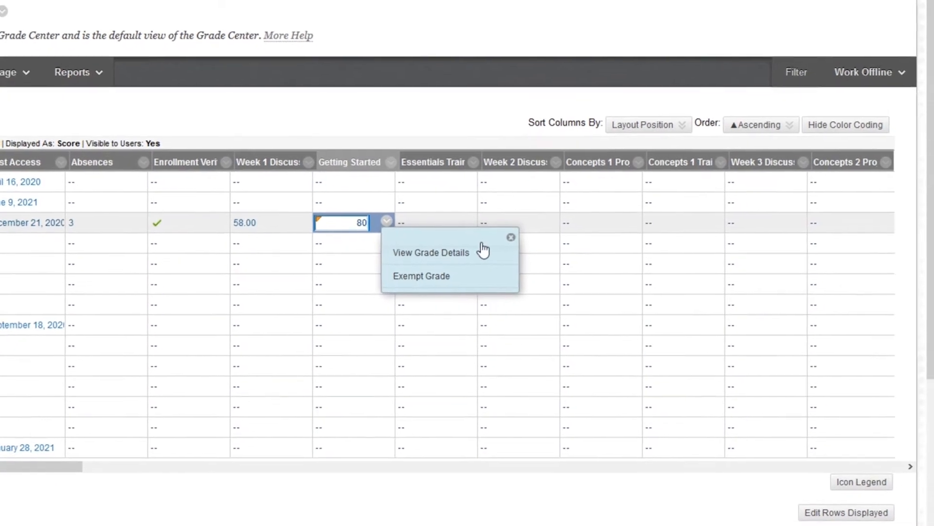
left_click(511, 237)
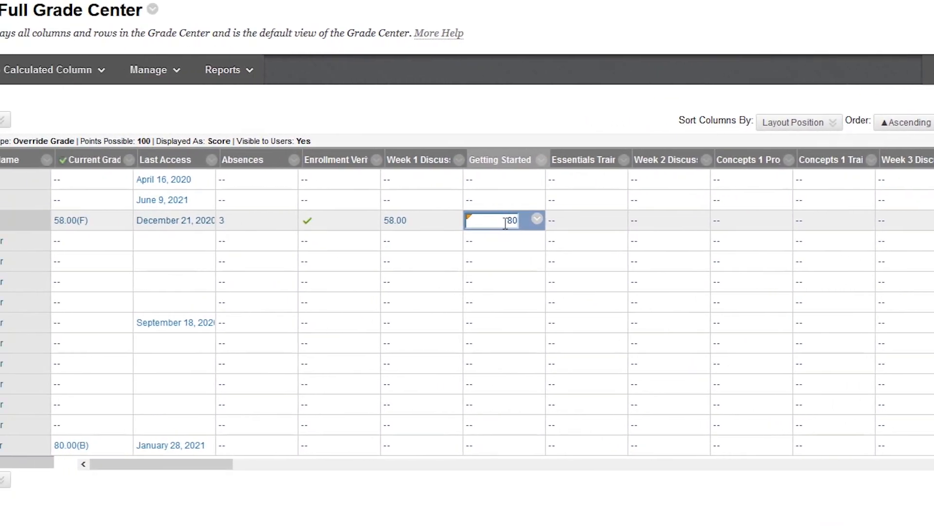
double_click(497, 222)
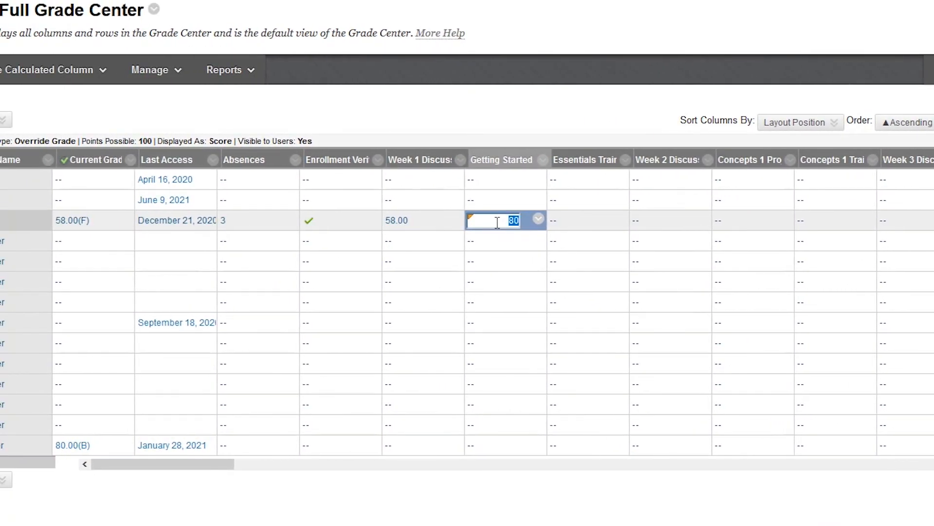
left_click(471, 221)
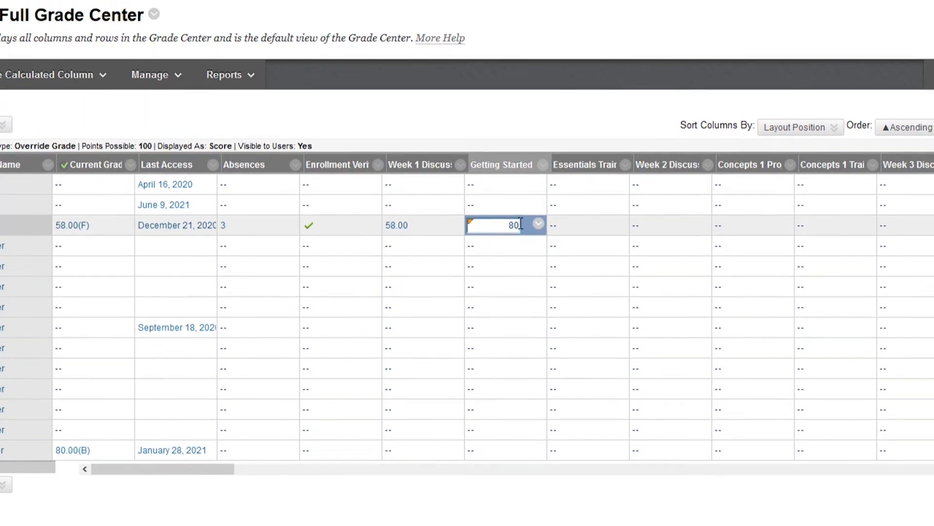
key("Escape")
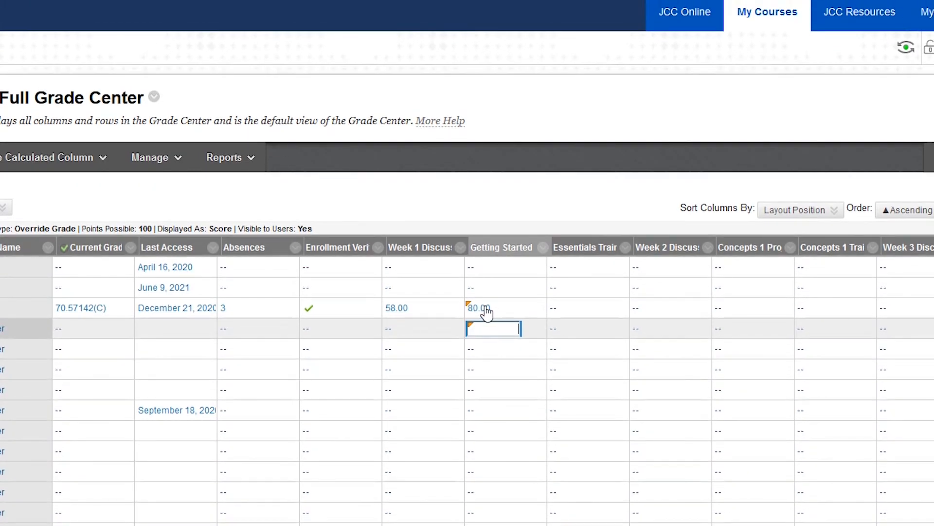
- Open the grade details of that student's Getting Started grade and examine the column details, manual override and attempts
left_click(539, 306)
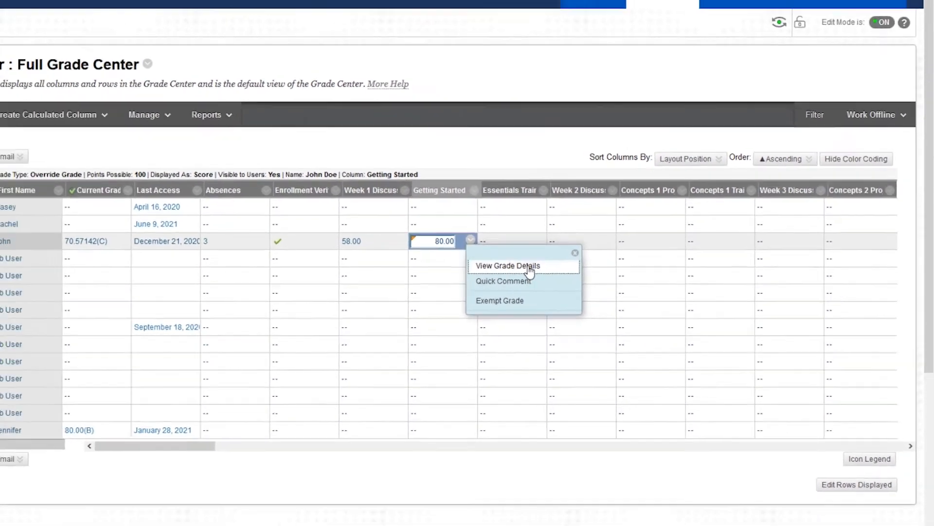
left_click(530, 269)
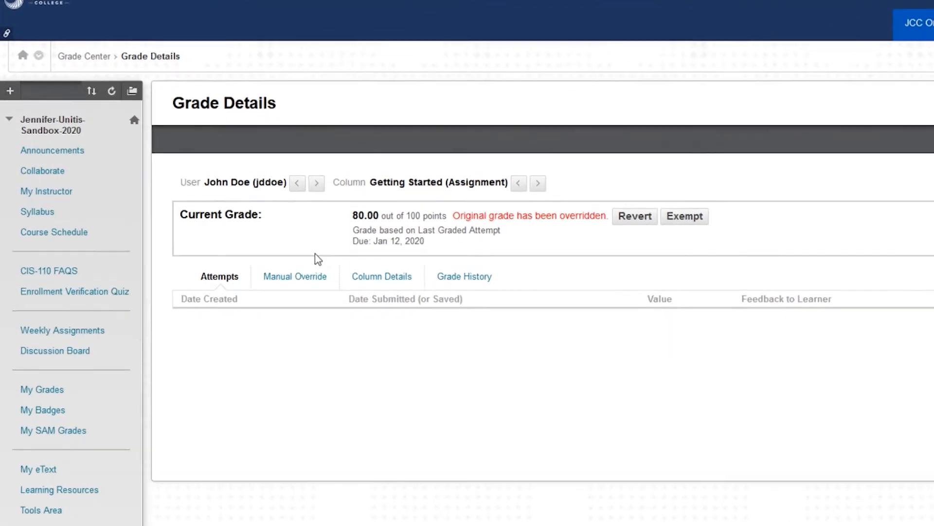
left_click(378, 279)
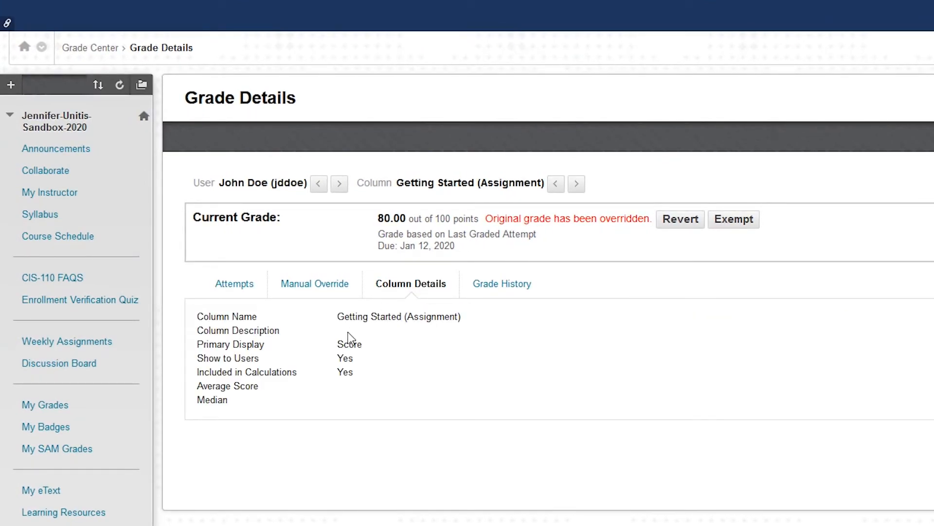
left_click(324, 288)
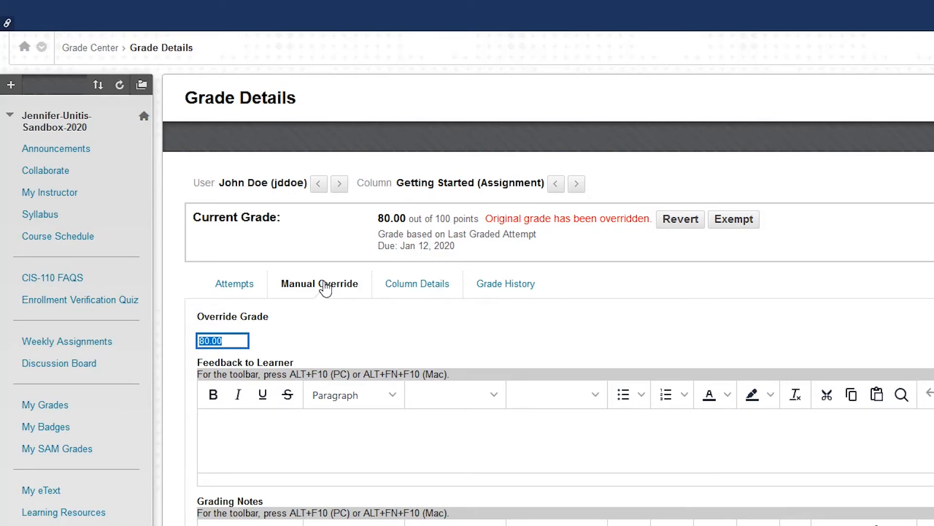
left_click(239, 287)
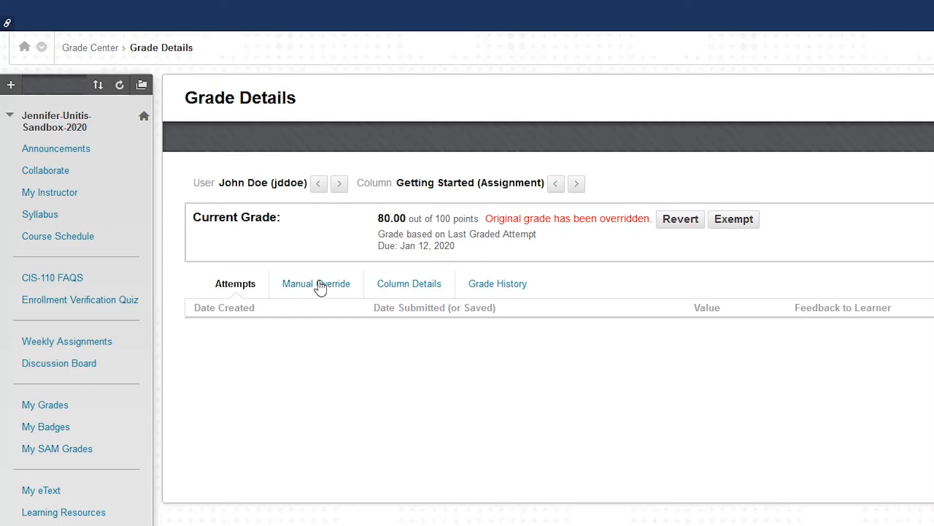
- Add the learner feedback "Nice job on this assignment." to the manual override of the Getting Started grade
left_click(316, 285)
scroll(316, 273, "down", 4)
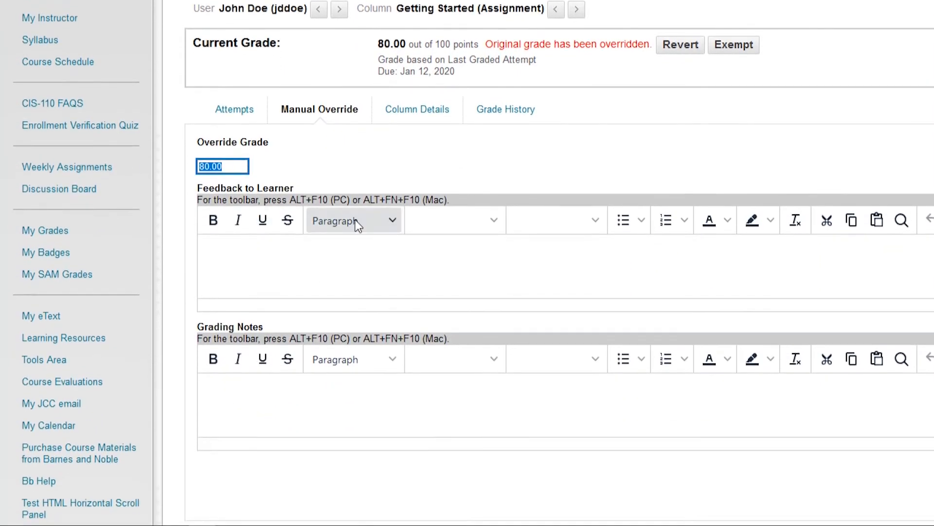
left_click(319, 258)
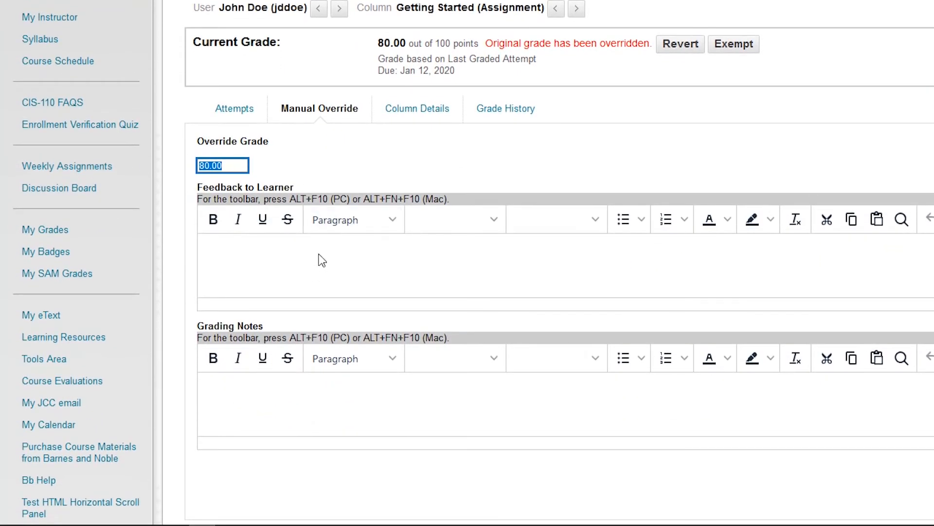
type("Nice")
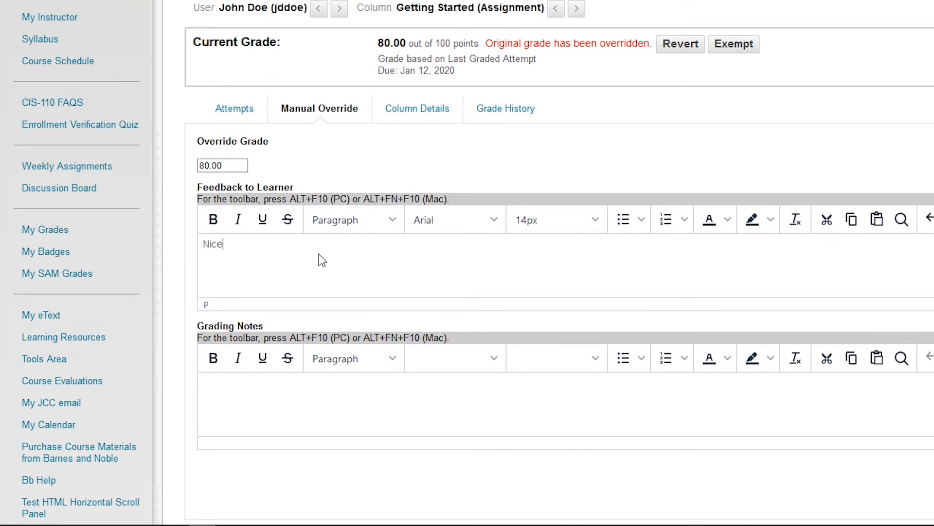
type(" job on this assignment.")
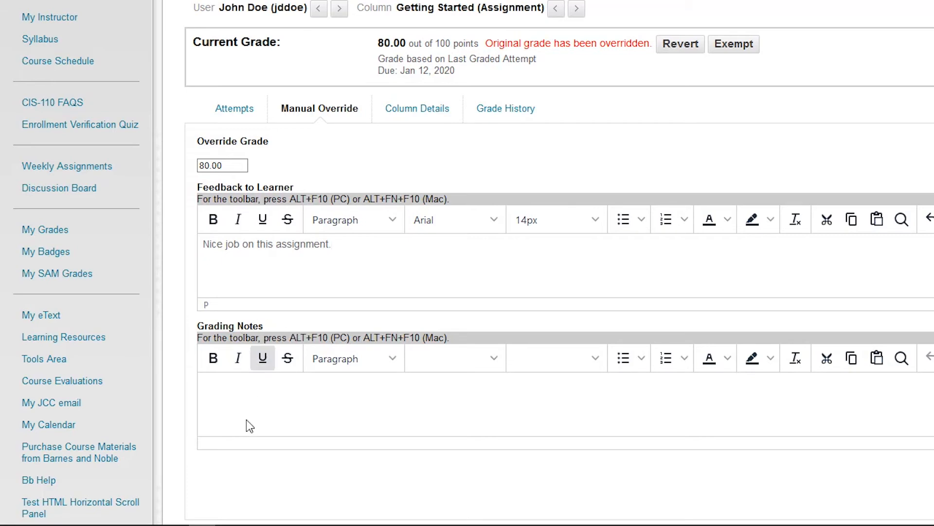
- Add the grading note "Student is improving - make sure to follow up however." and submit the manual override
left_click(267, 396)
type("STu")
key("BackSpace")
key("BackSpace")
type("tudent is")
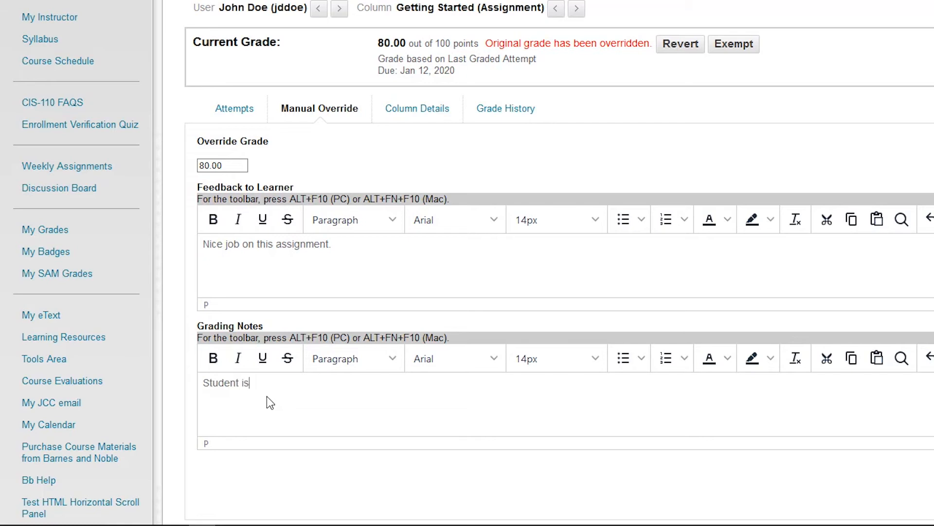
type(" improving - make sure to follo")
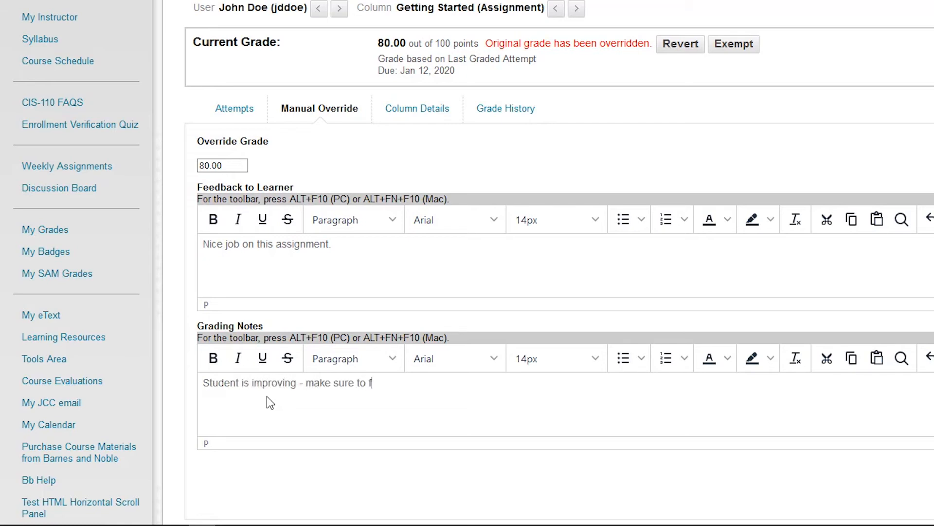
type("w up however.")
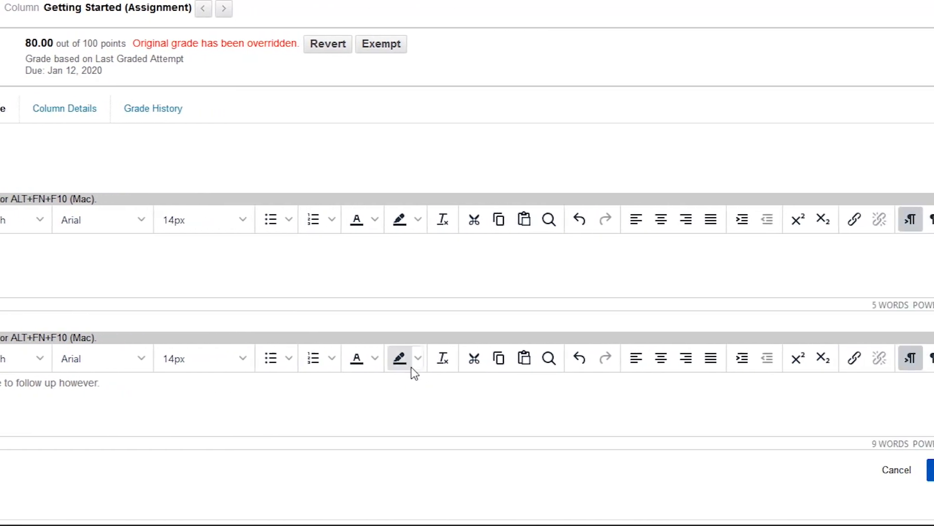
left_click(833, 469)
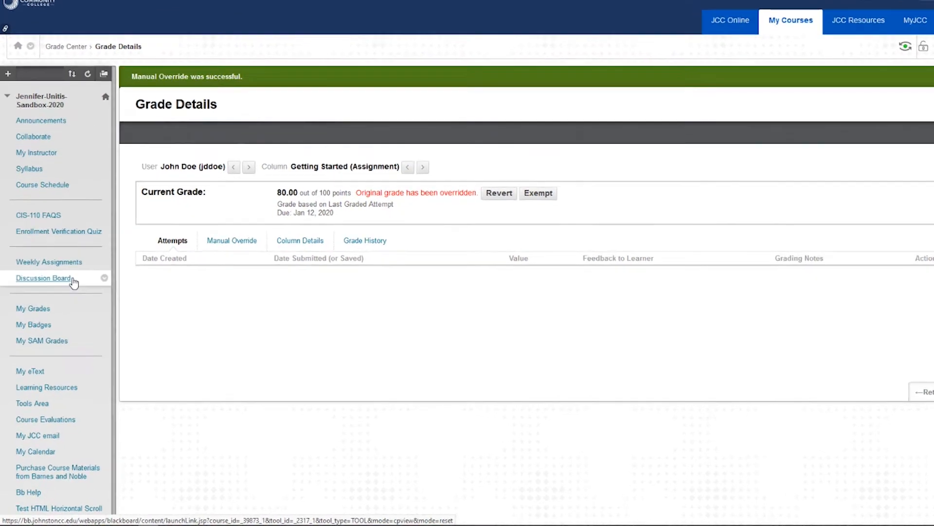
- Return to the Full Grade Center and check the student's overridden Getting Started grade without changing it
scroll(66, 308, "down", 5)
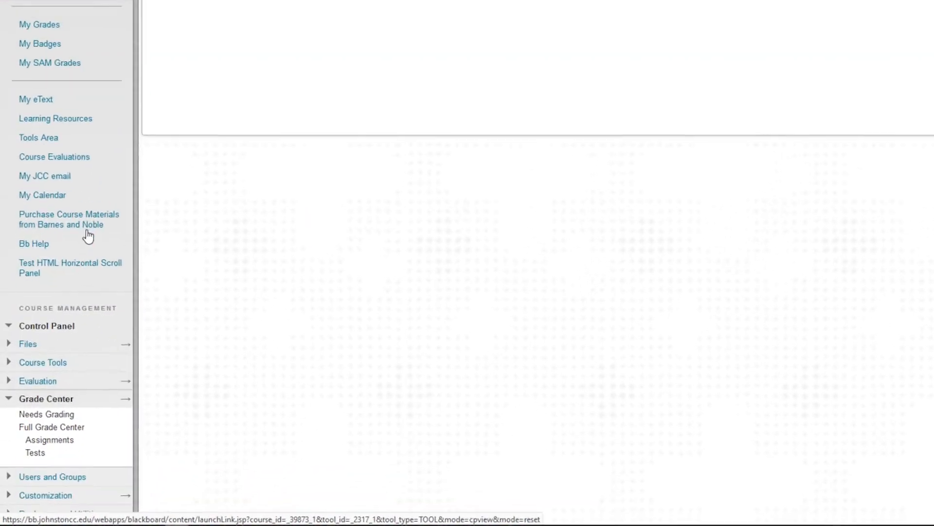
left_click(36, 415)
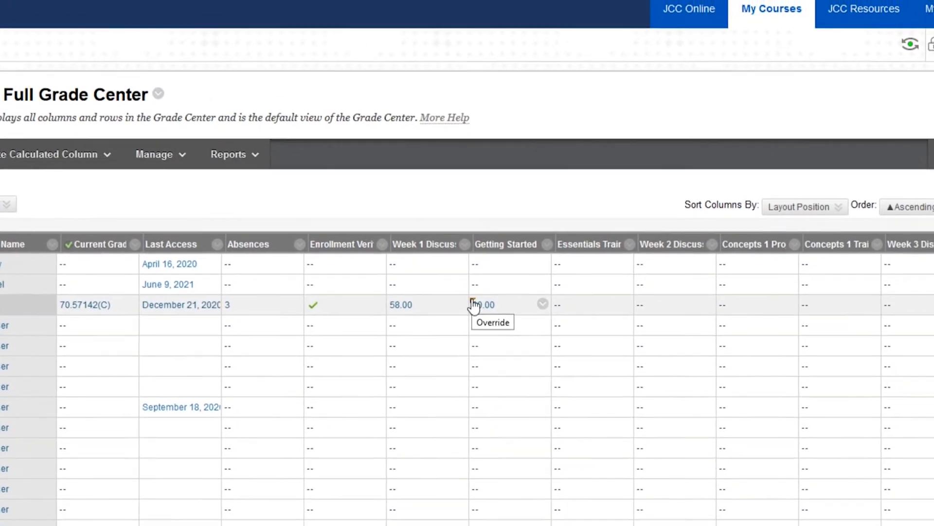
left_click(494, 306)
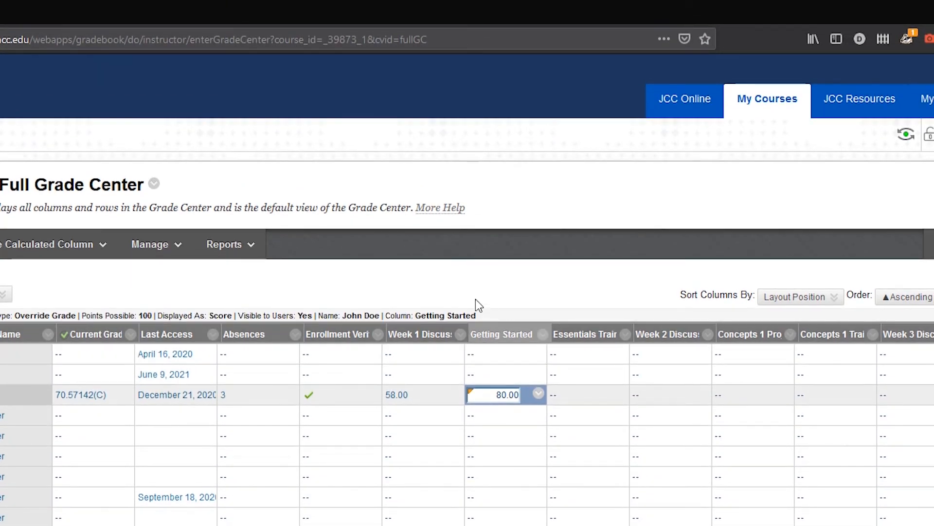
left_click(476, 268)
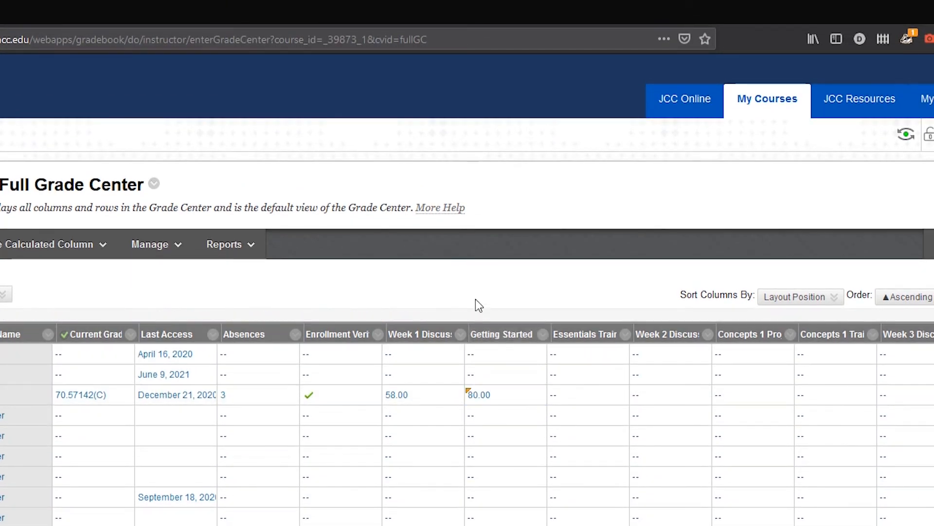
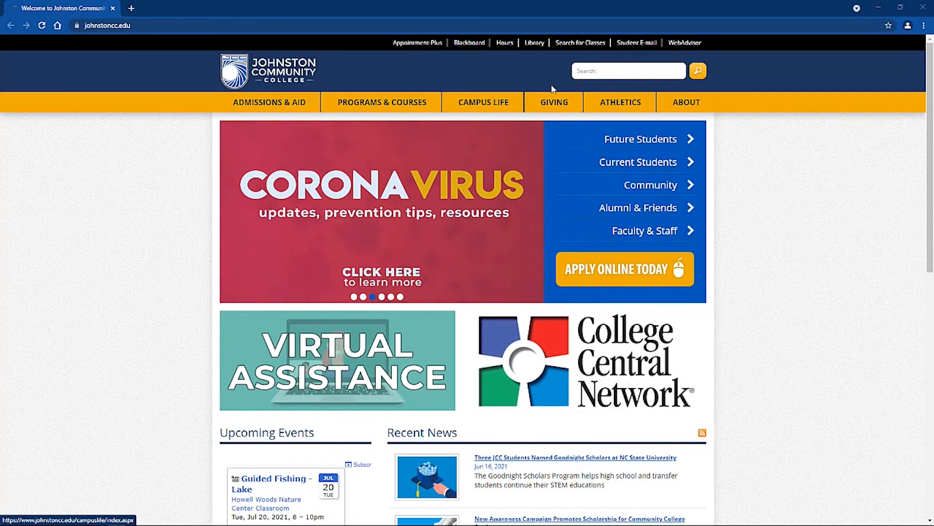
- Open Blackboard from the college website and follow the Student Help web page link in its Need Help? section
left_click(469, 43)
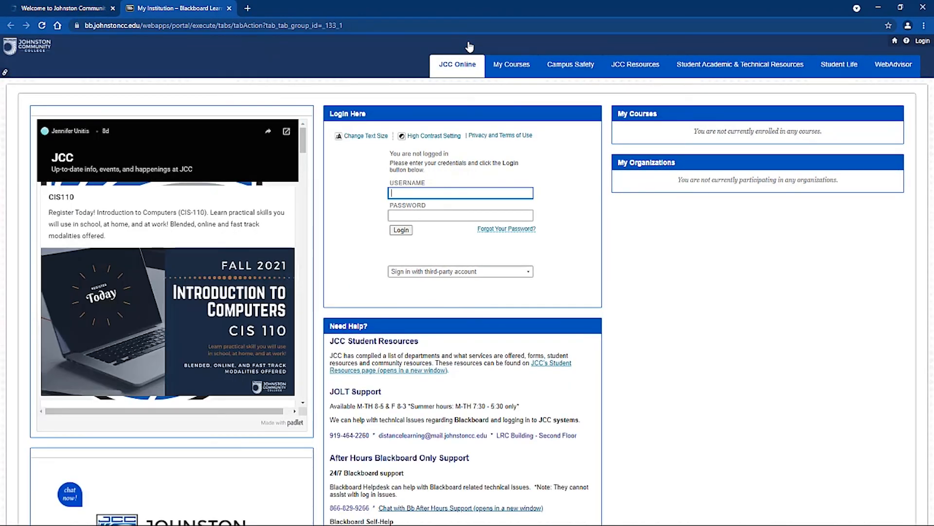
scroll(471, 262, "down", 2)
scroll(471, 261, "down", 1)
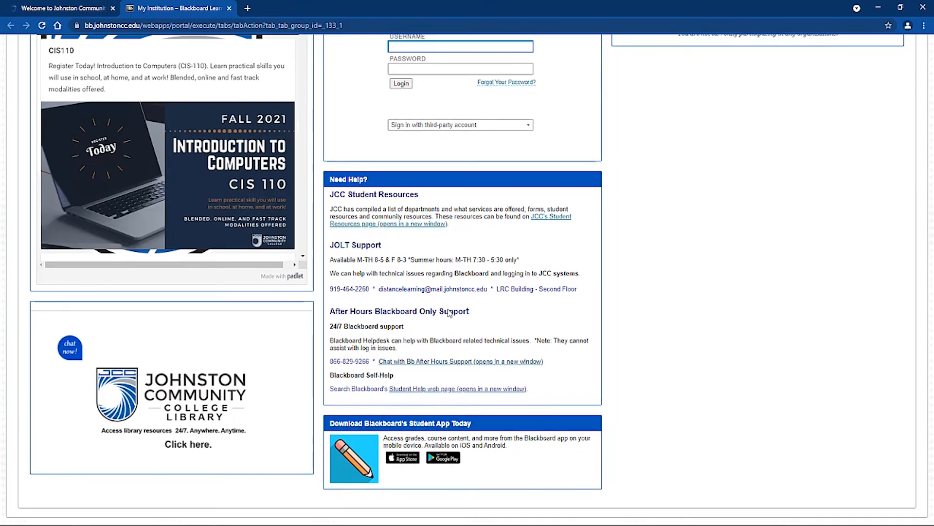
left_click(413, 388)
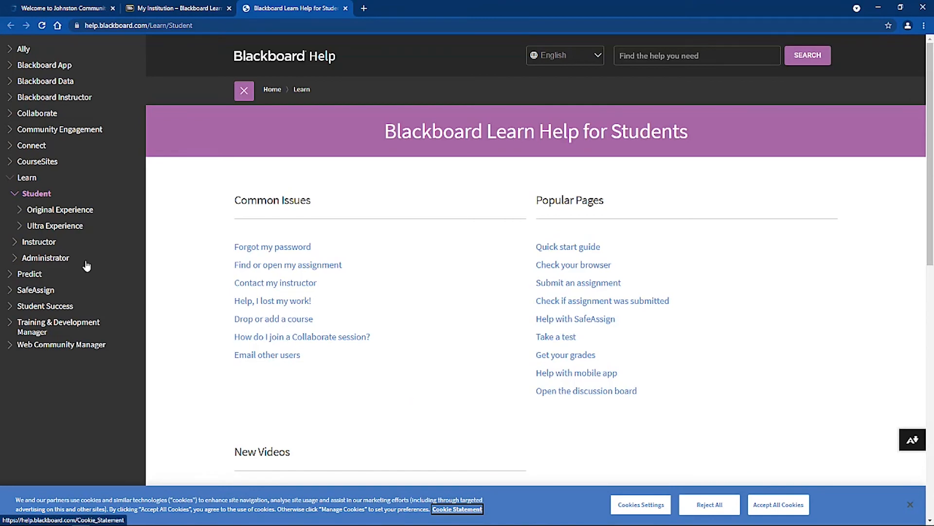
- Open the Learn help for instructors, and shorten its address to load the help.blackboard.com home page
left_click(40, 241)
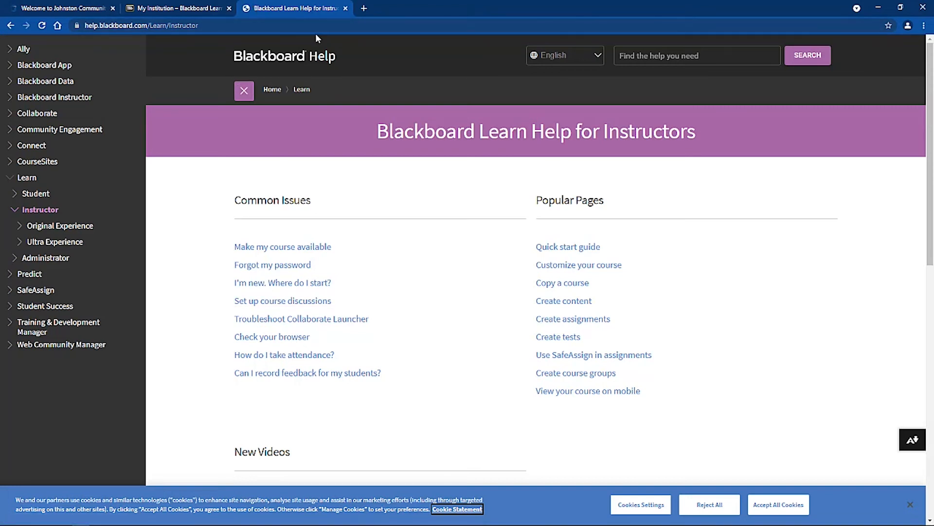
left_click(208, 30)
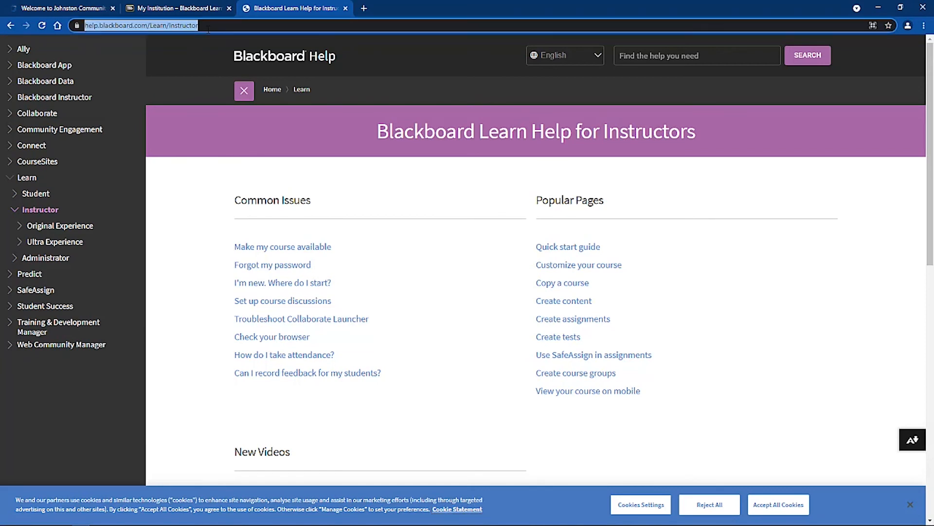
left_click(207, 30)
key("BackSpace")
key("BackSpace")
key("BackSpace")
key("BackSpace")
key("BackSpace")
key("BackSpace")
key("BackSpace")
key("BackSpace")
key("BackSpace")
key("BackSpace")
key("BackSpace")
key("BackSpace")
key("BackSpace")
key("BackSpace")
key("BackSpace")
key("BackSpace")
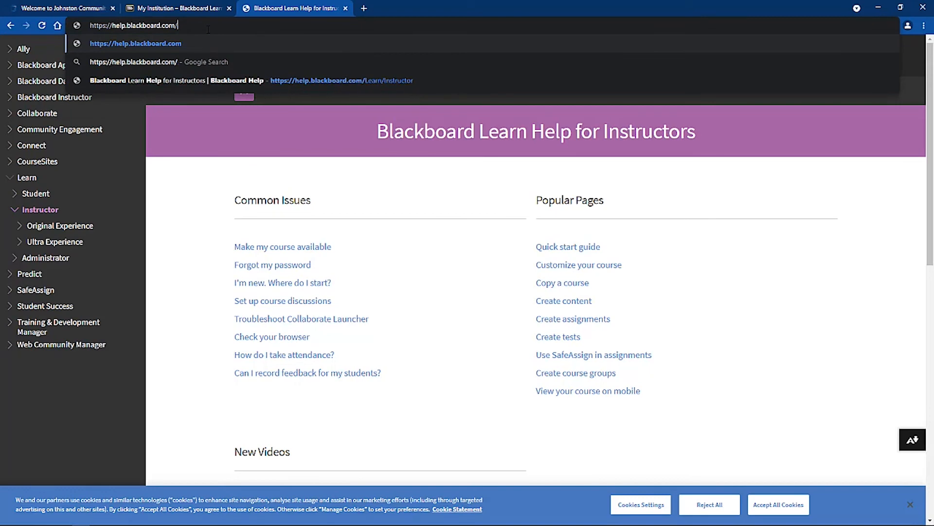
key("Return")
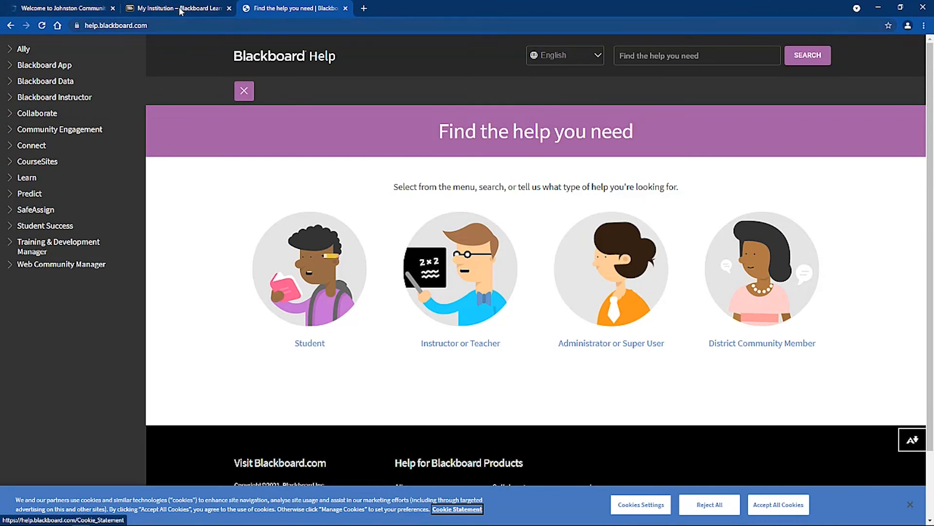
- Close the college website and Blackboard Learn tabs, and load google.com in the remaining tab
left_click(229, 8)
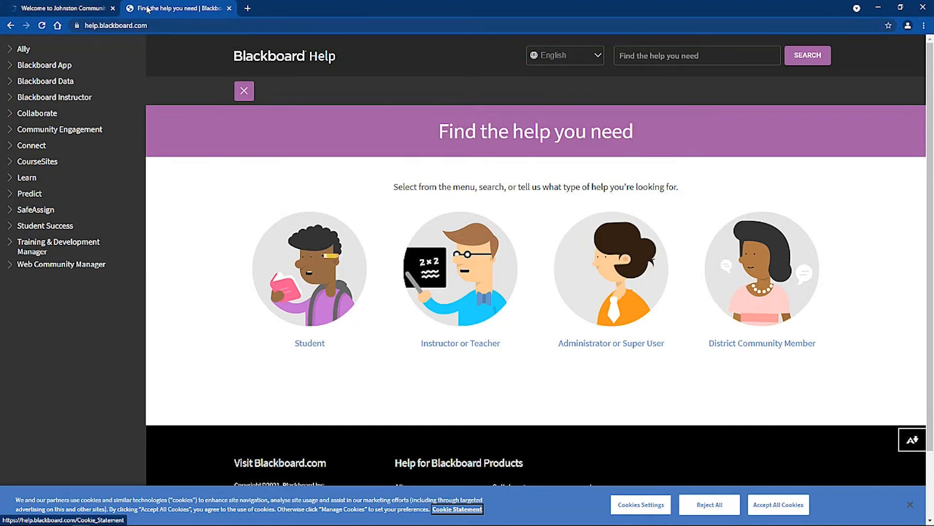
left_click(113, 8)
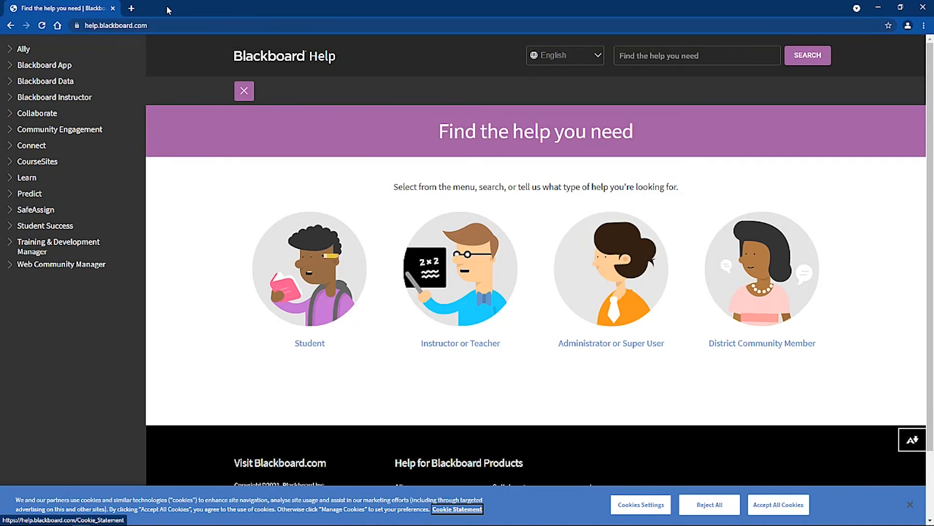
left_click(164, 25)
type("google.com")
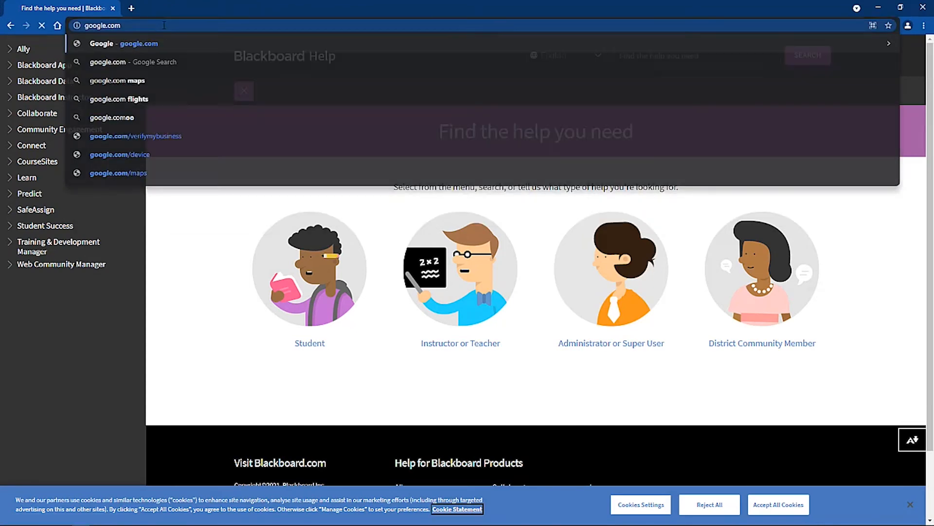
key("Return")
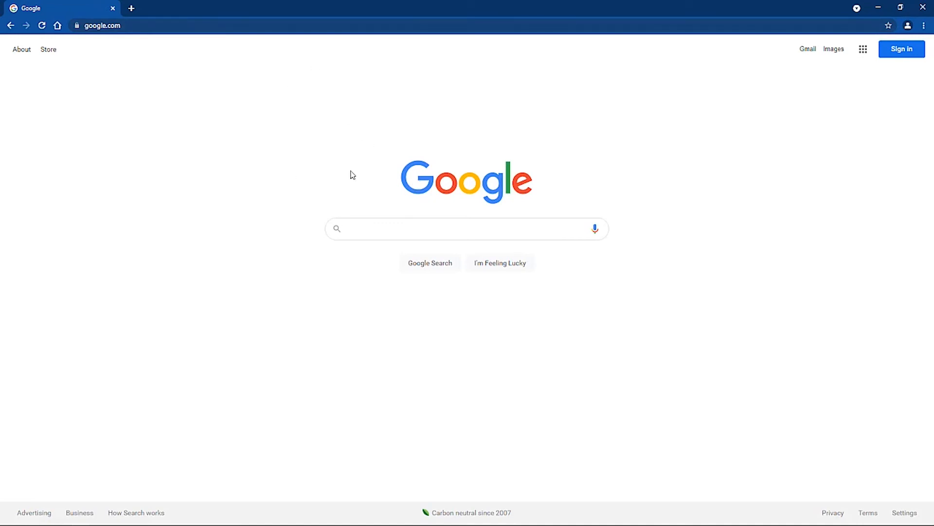
- Search Google for "Blackboard instructor help" and open the Blackboard Learn Help for Instructors result
type("Blackb")
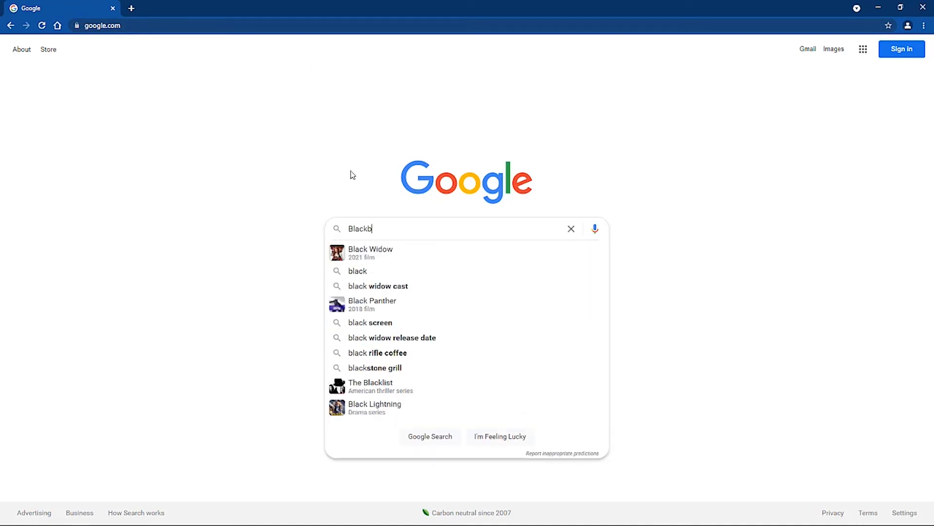
type("oard instru")
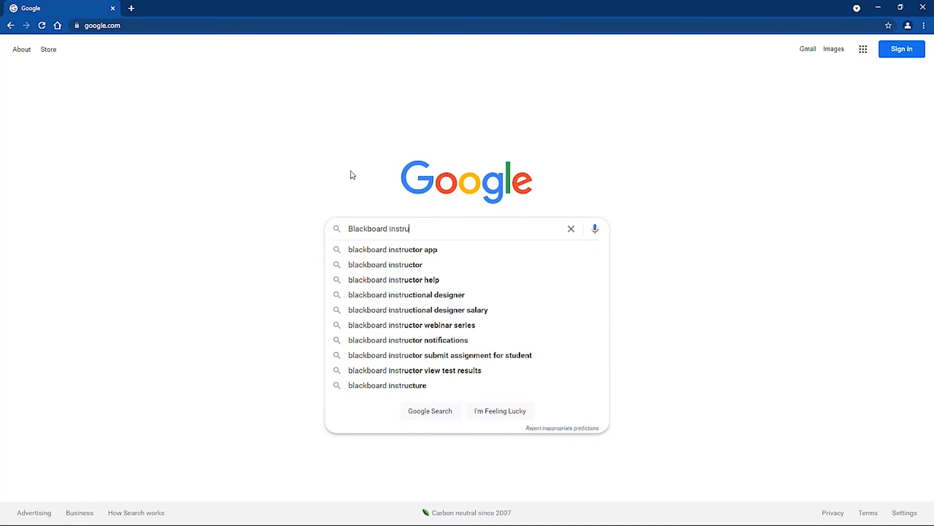
type("ctor help")
key("Return")
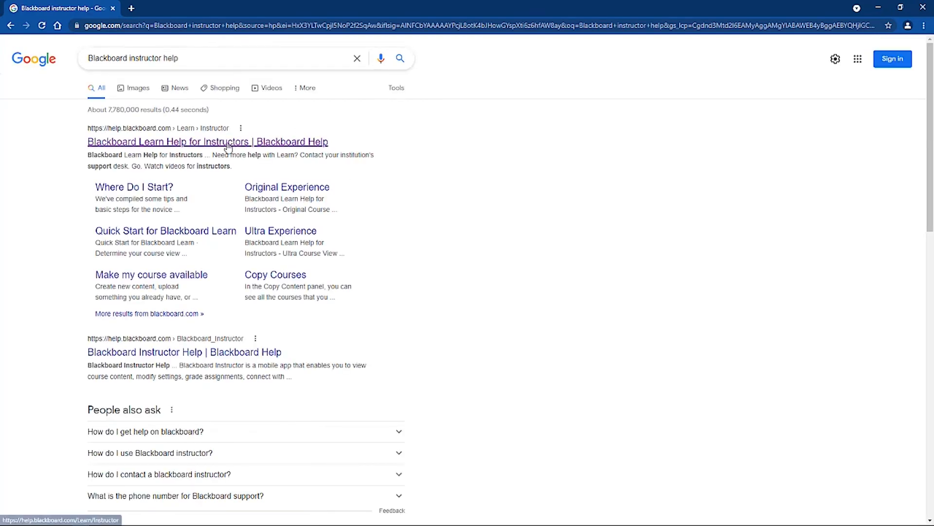
left_click(228, 146)
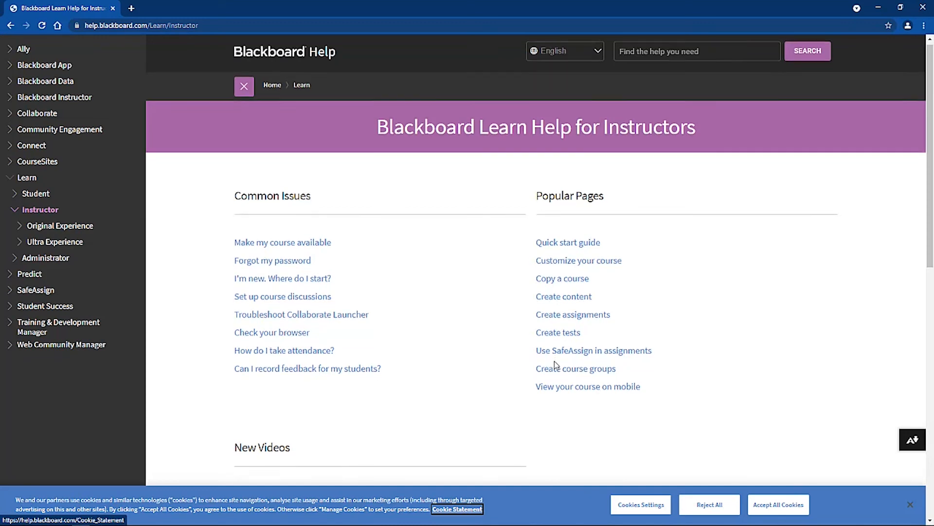
- Go to the Original Experience instructor help and open its Grading topic under Explore All
scroll(556, 365, "down", 7)
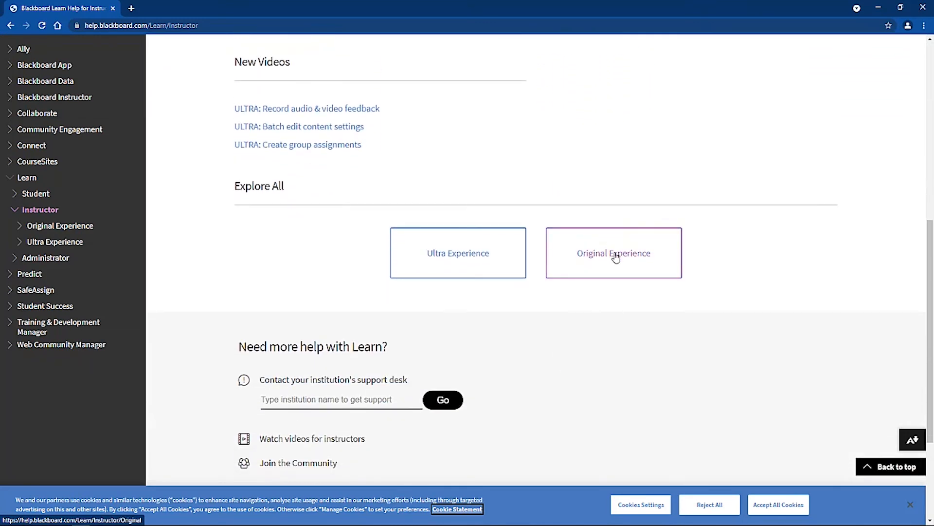
left_click(616, 258)
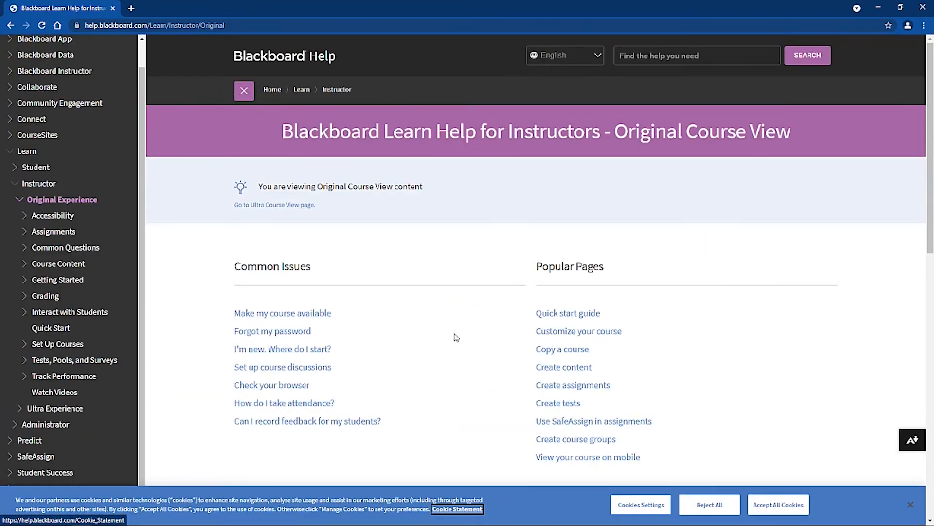
scroll(456, 338, "down", 7)
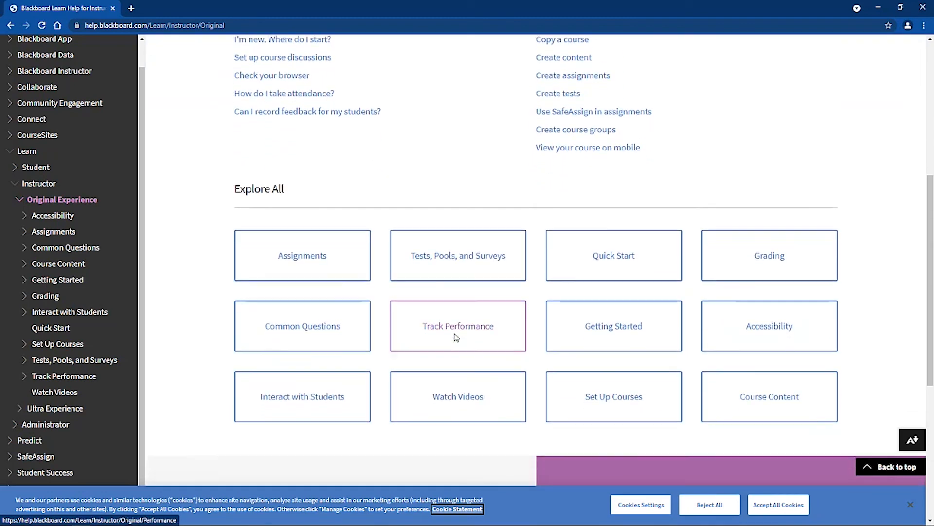
scroll(455, 339, "down", 1)
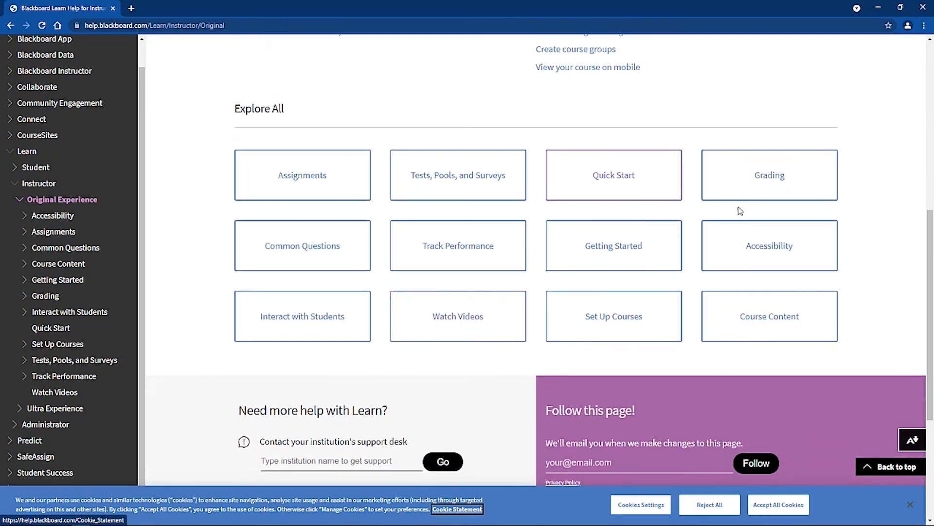
left_click(780, 185)
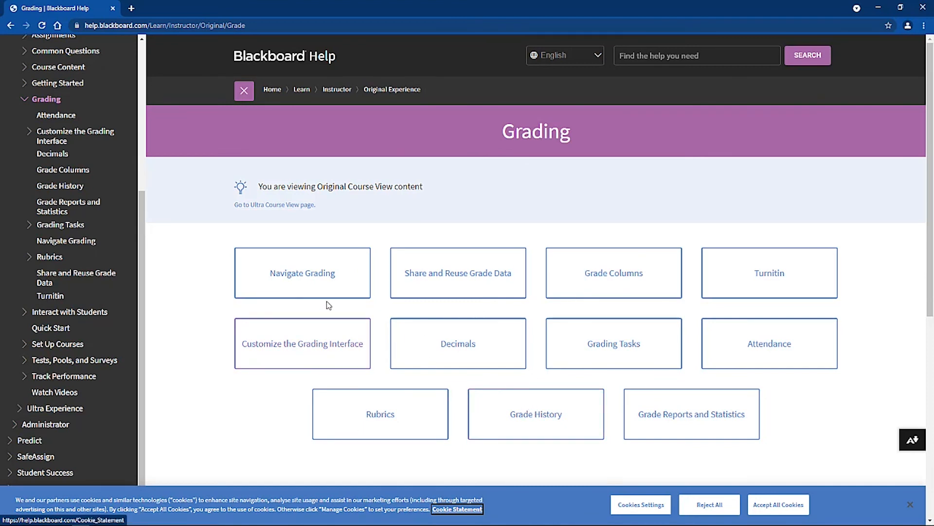
- Open the Navigate Grading article, look through its Grade Center functions section, and dismiss the cookie notice
left_click(300, 278)
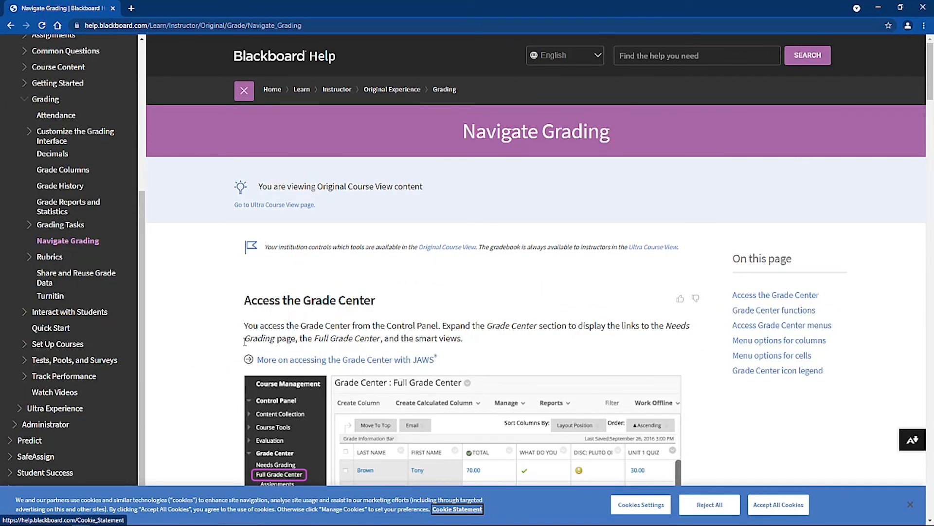
scroll(217, 354, "down", 10)
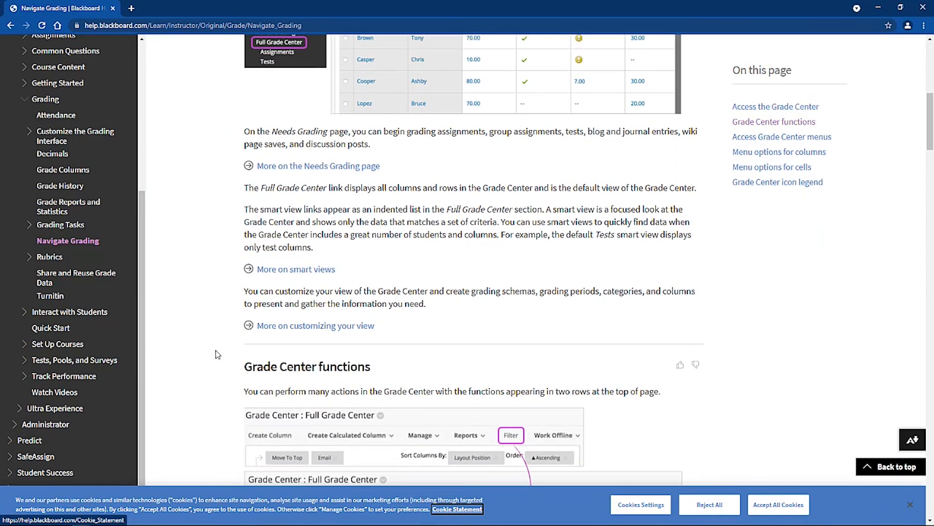
scroll(218, 355, "down", 3)
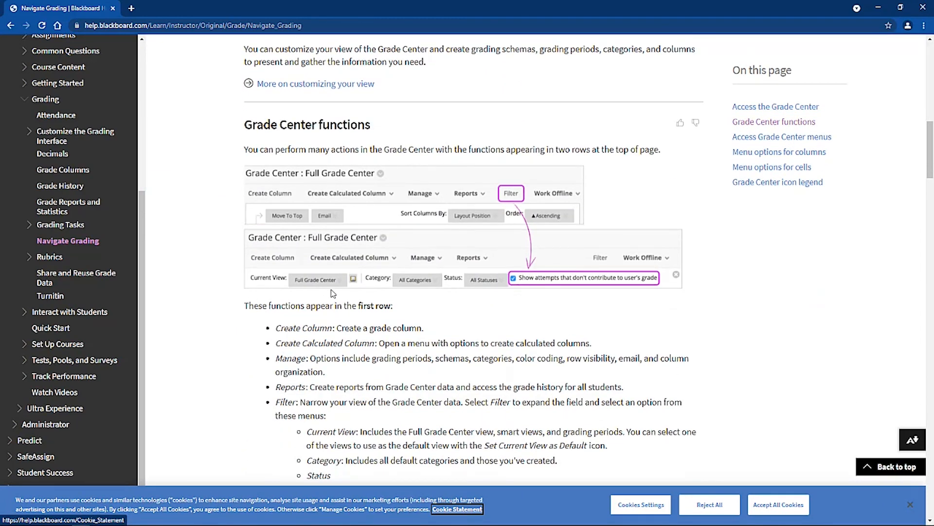
left_click(910, 507)
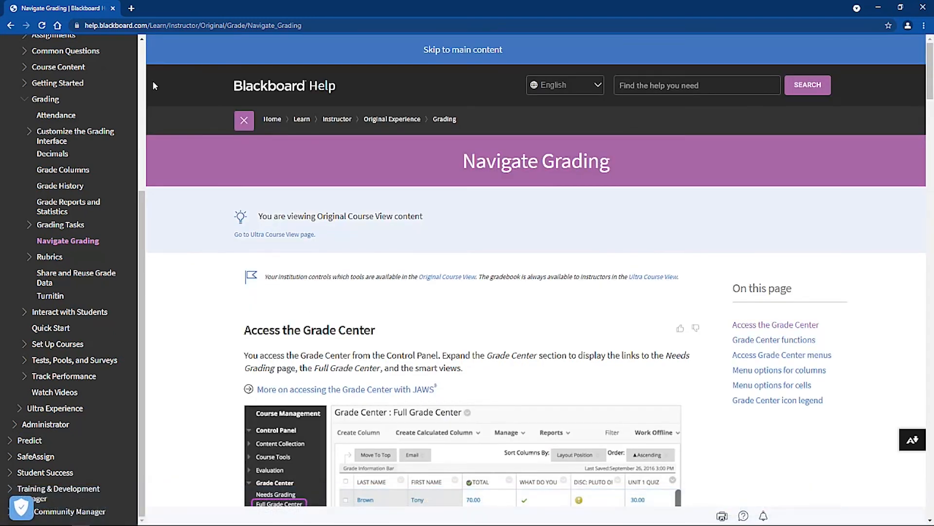
- Go back to the Grading topics and read the Grade Columns article, highlighting "shared with your institution as your students' grades for your course" under External grade column
left_click(9, 26)
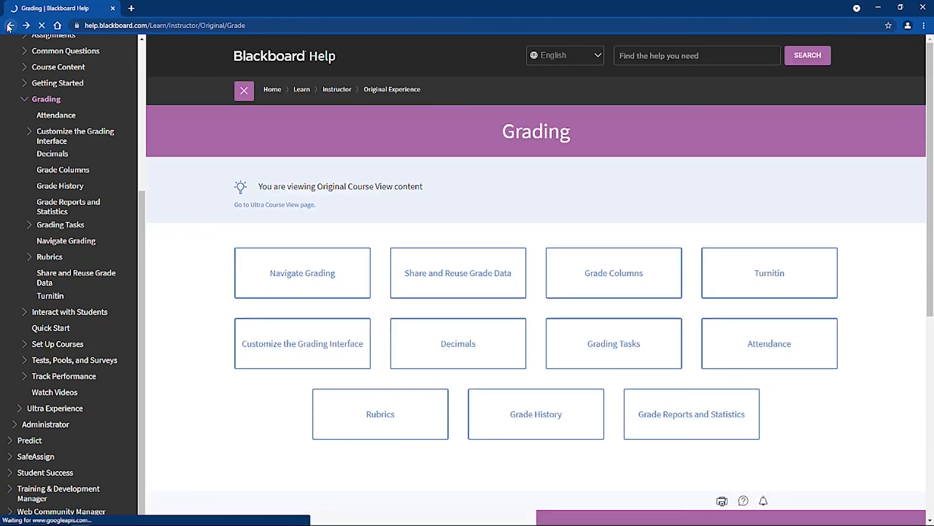
left_click(601, 274)
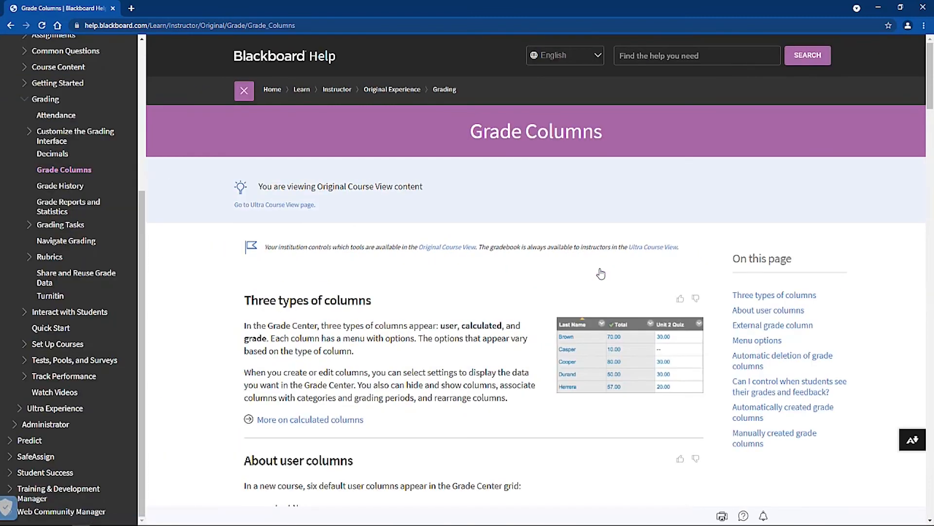
scroll(326, 336, "down", 6)
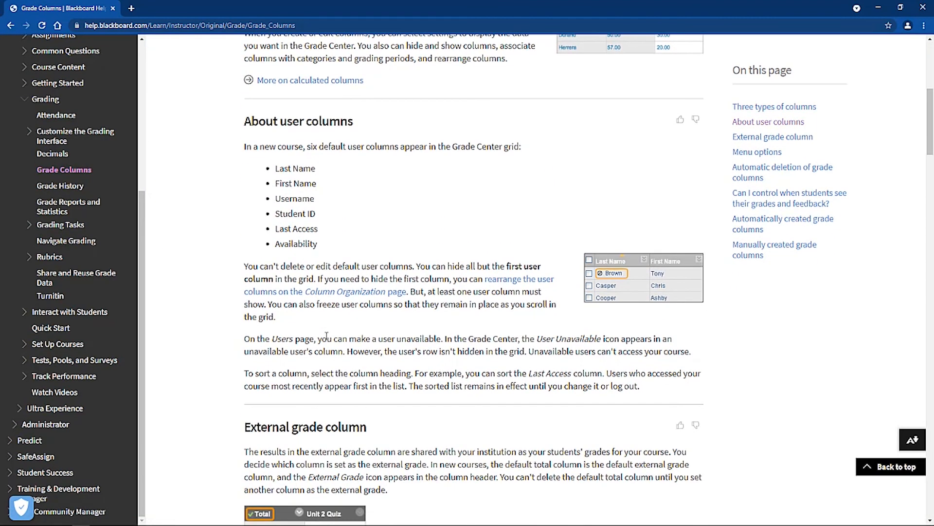
scroll(326, 335, "down", 1)
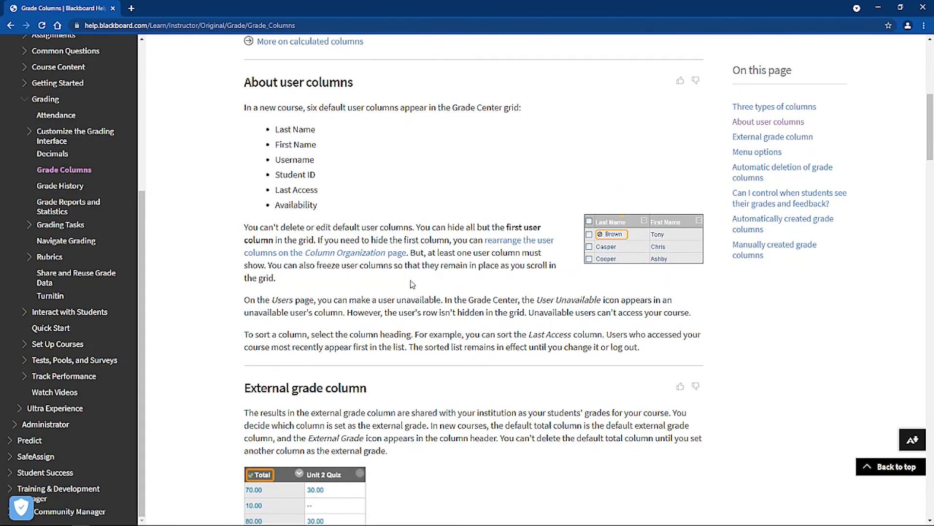
scroll(412, 283, "down", 3)
scroll(413, 284, "down", 2)
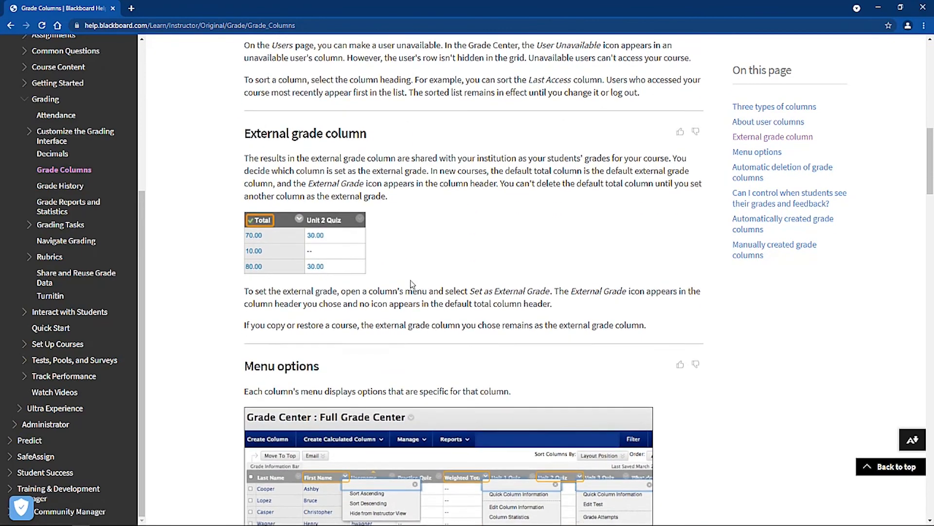
scroll(413, 284, "down", 1)
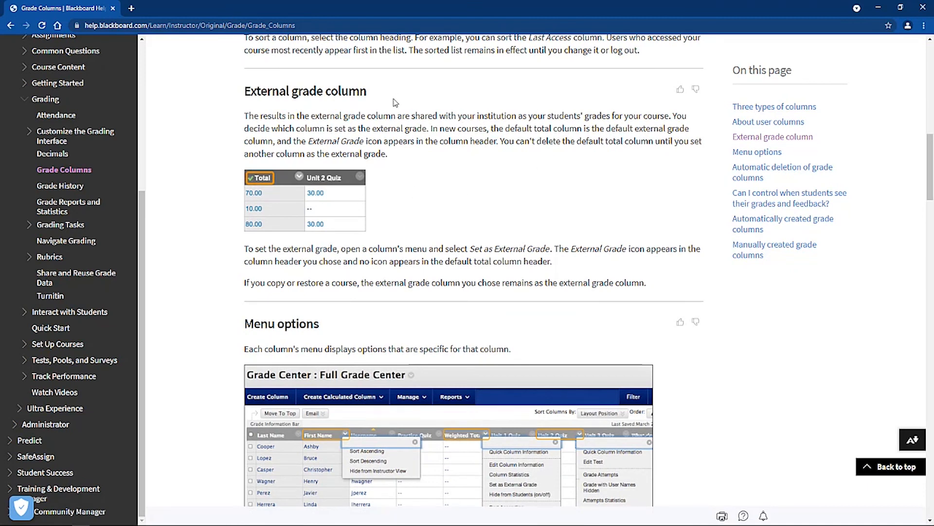
left_click_drag(424, 113, 669, 113)
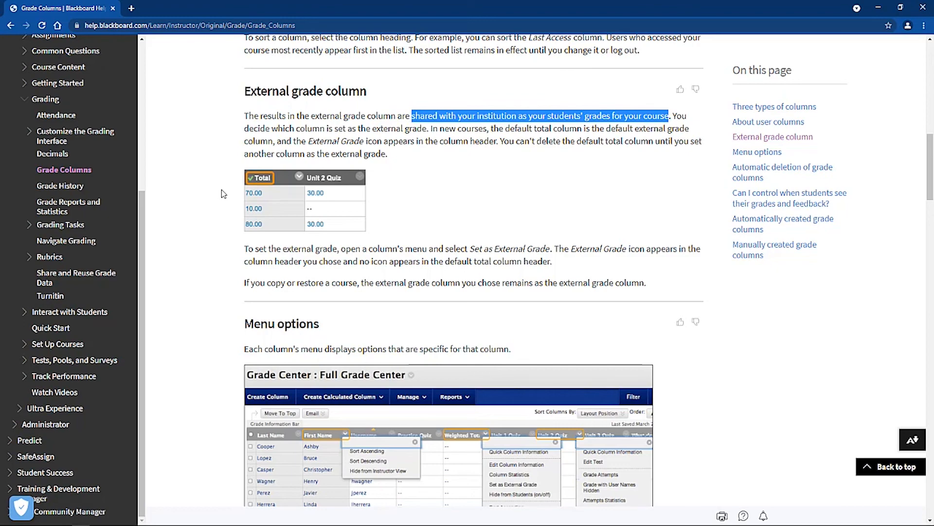
scroll(223, 194, "up", 10)
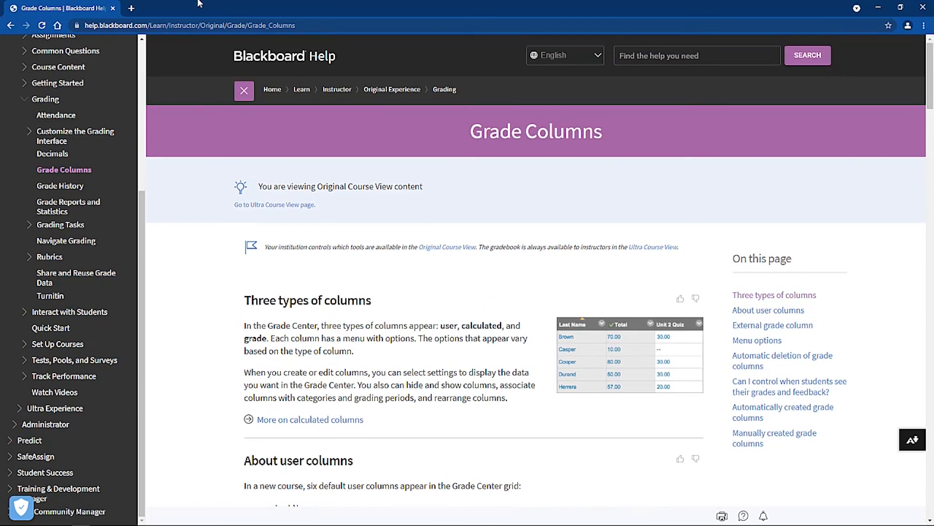